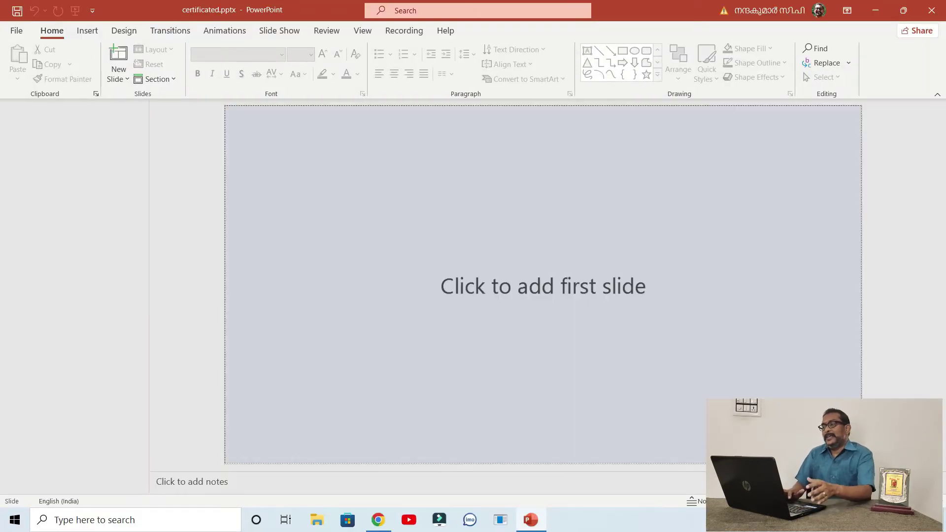
Step: Add a new slide and delete its title and subtitle placeholders
{"action": "key", "text": "ctrl+m"}
{"action": "key", "text": "ctrl+a"}
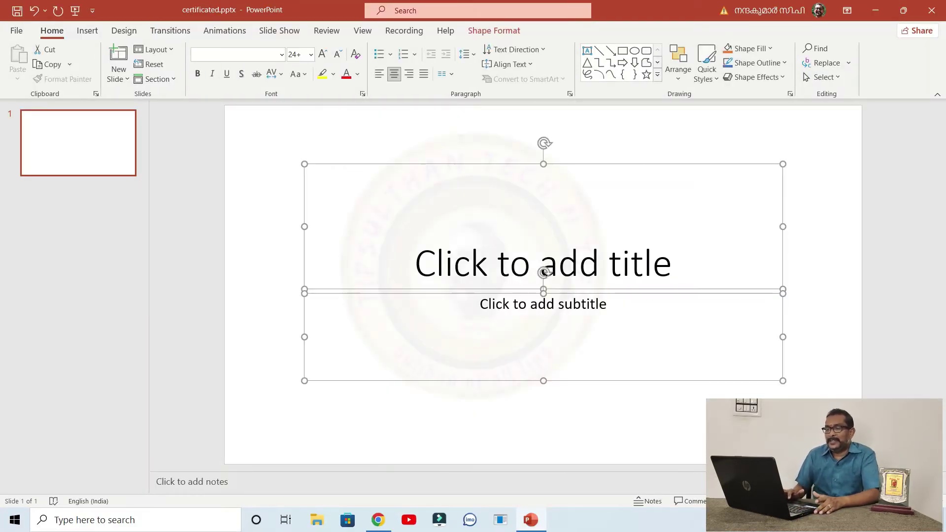
{"action": "key", "text": "Delete"}
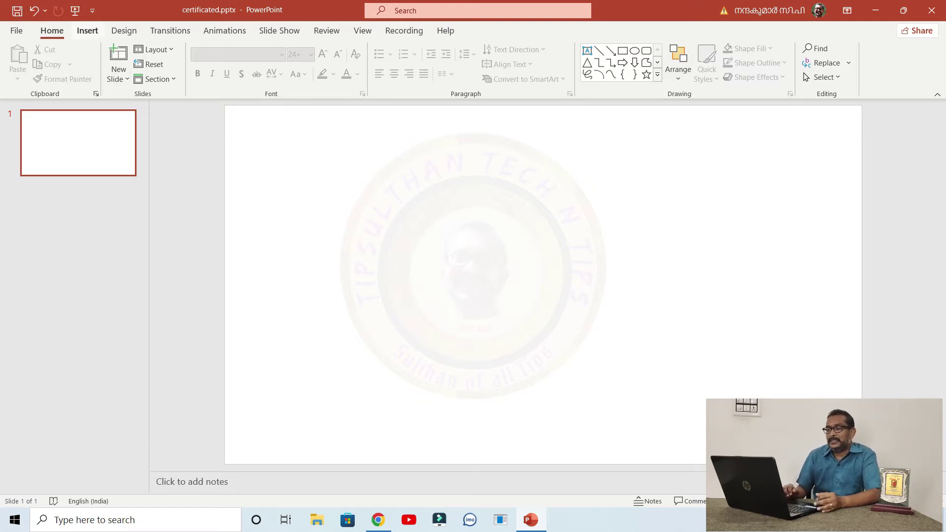
Step: Draw a rectangle across most of the slide, sized 16.2 × 29.41 cm
{"action": "left_click", "coordinate": [87, 31]}
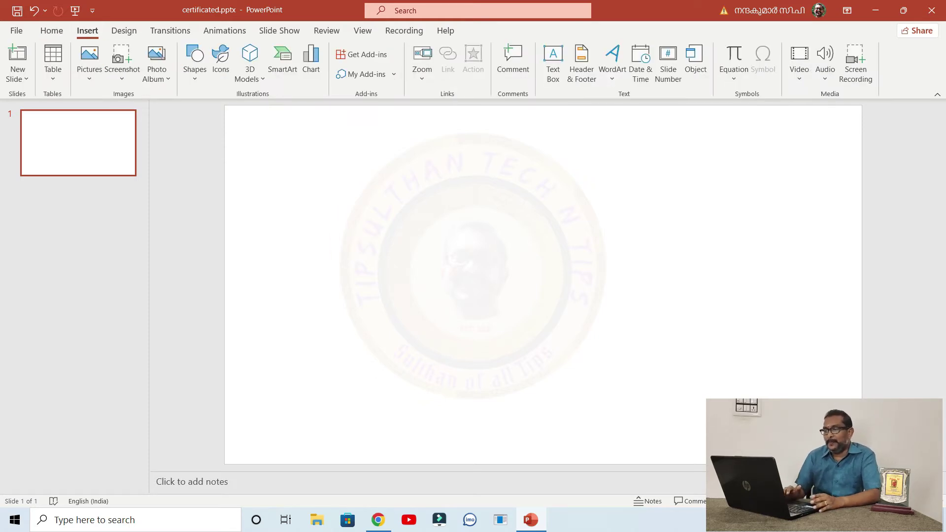
{"action": "left_click", "coordinate": [195, 61]}
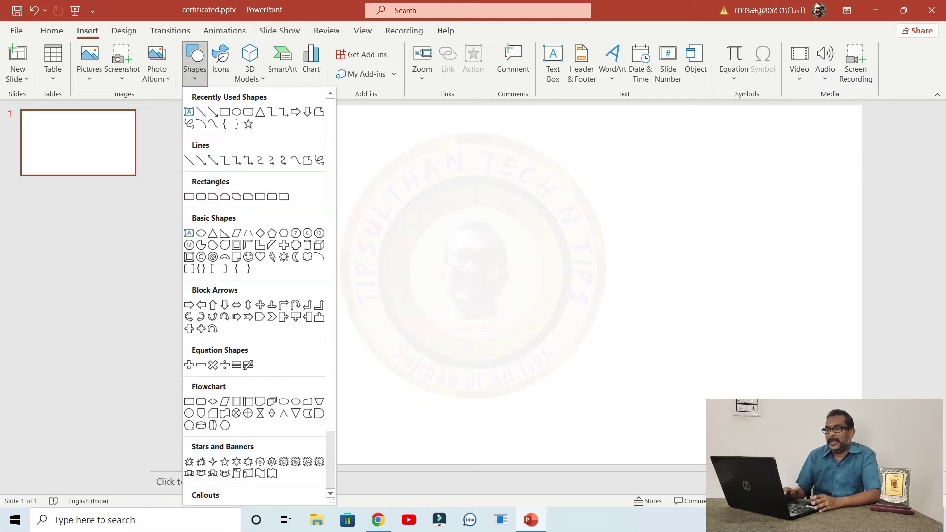
{"action": "left_click", "coordinate": [224, 112]}
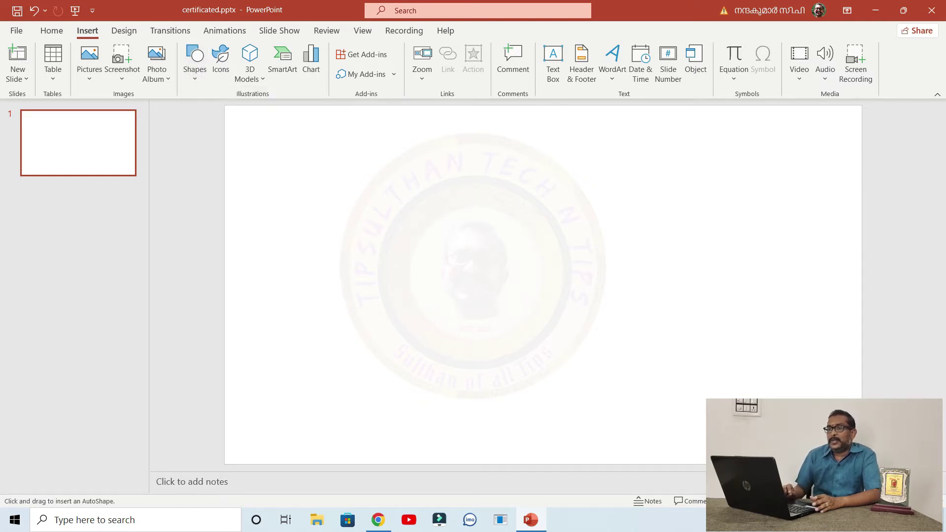
{"action": "mouse_move", "coordinate": [235, 117]}
{"action": "left_mouse_down"}
{"action": "mouse_move", "coordinate": [834, 457]}
{"action": "mouse_move", "coordinate": [832, 436]}
{"action": "left_mouse_up"}
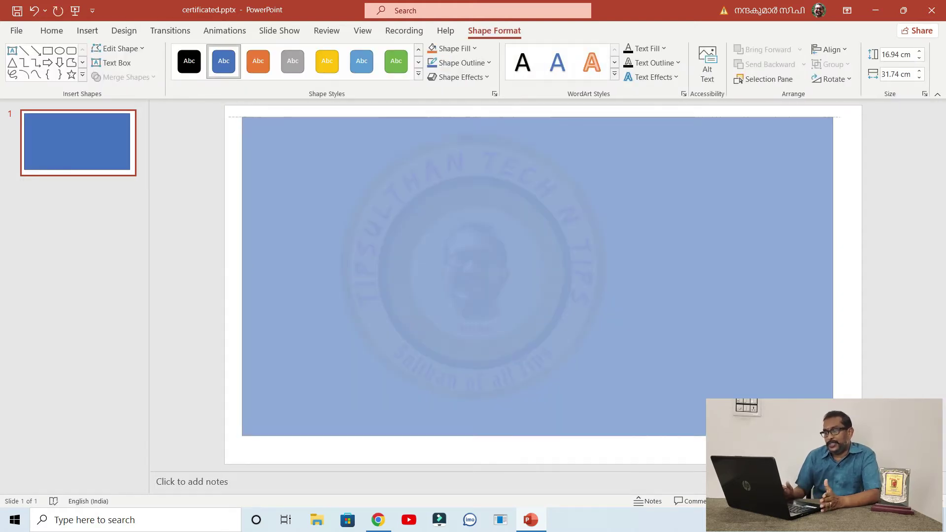
{"action": "mouse_move", "coordinate": [235, 118]}
{"action": "left_mouse_down"}
{"action": "mouse_move", "coordinate": [285, 133]}
{"action": "mouse_move", "coordinate": [264, 133]}
{"action": "mouse_move", "coordinate": [274, 134]}
{"action": "left_mouse_up"}
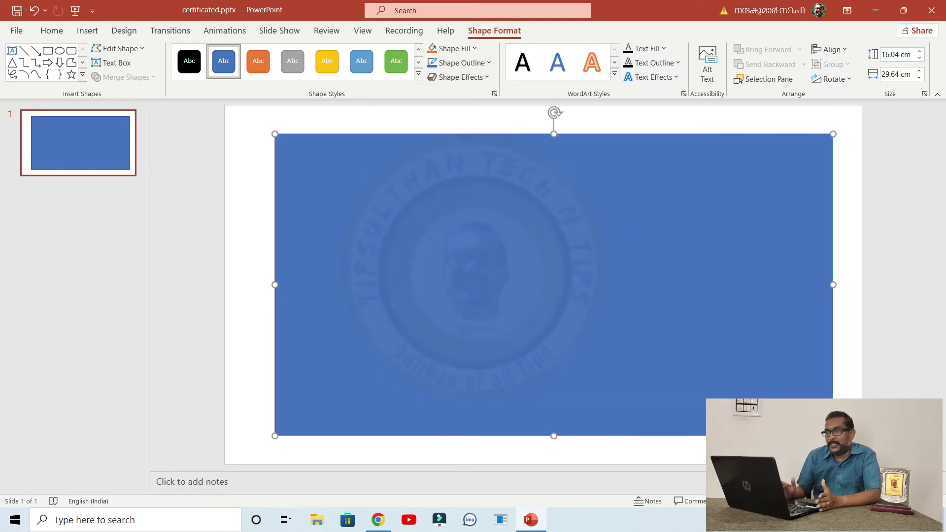
{"action": "left_click_drag", "start_coordinate": [832, 435], "coordinate": [828, 438]}
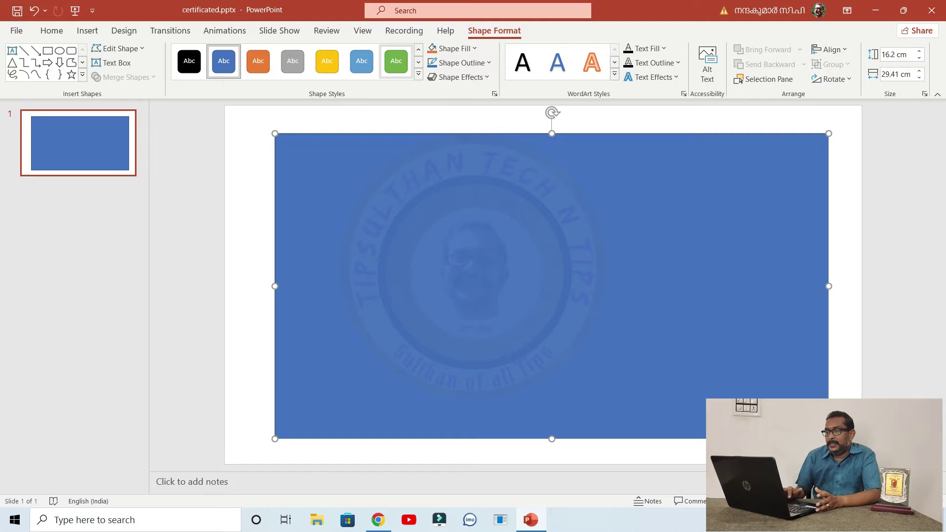
Step: Remove the rectangle's fill and give its outline a 4½ pt weight
{"action": "left_click", "coordinate": [454, 49]}
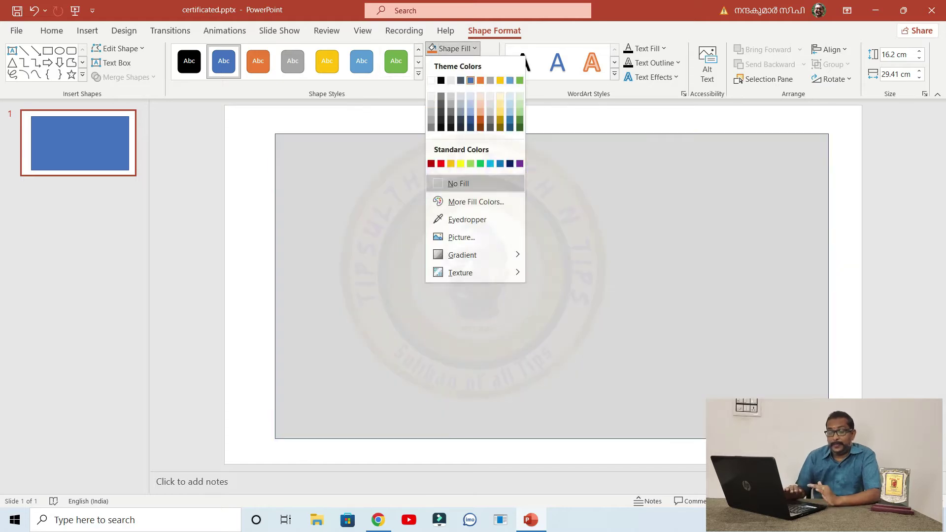
{"action": "left_click", "coordinate": [458, 184]}
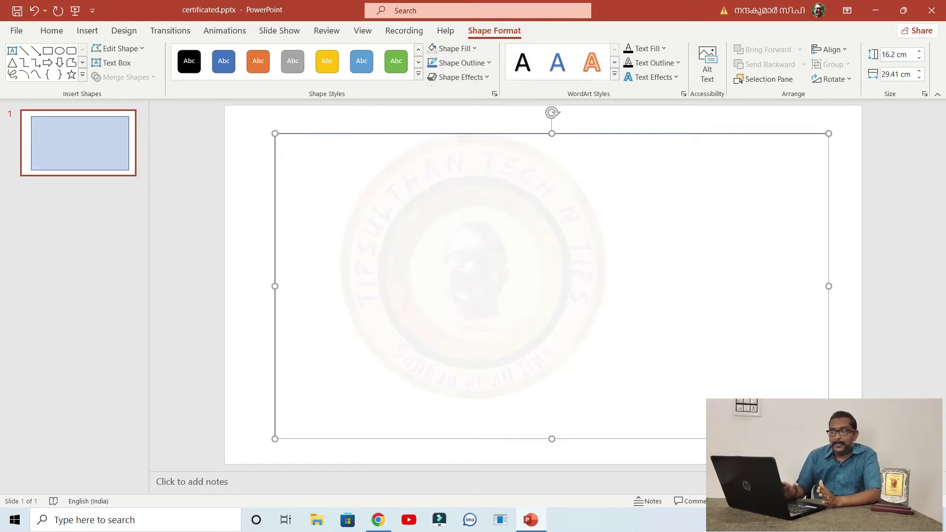
{"action": "left_click", "coordinate": [458, 63]}
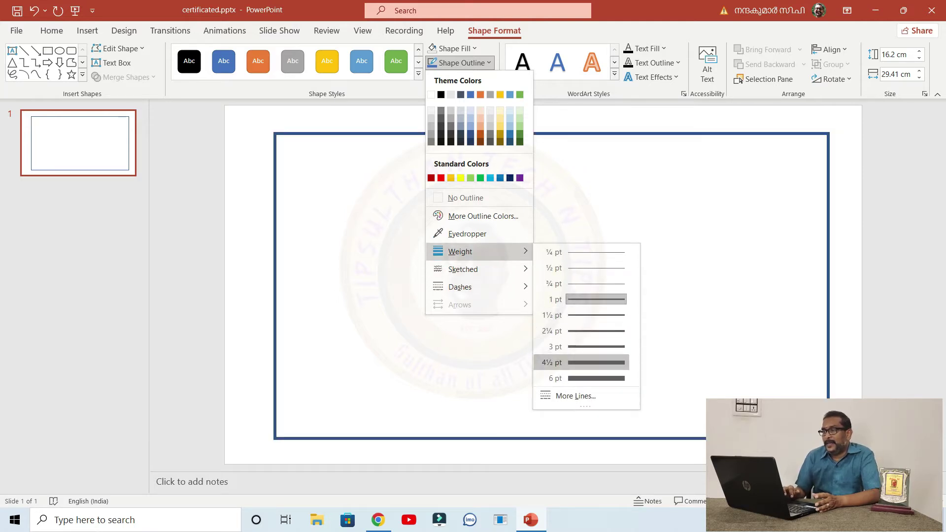
{"action": "left_click", "coordinate": [581, 362]}
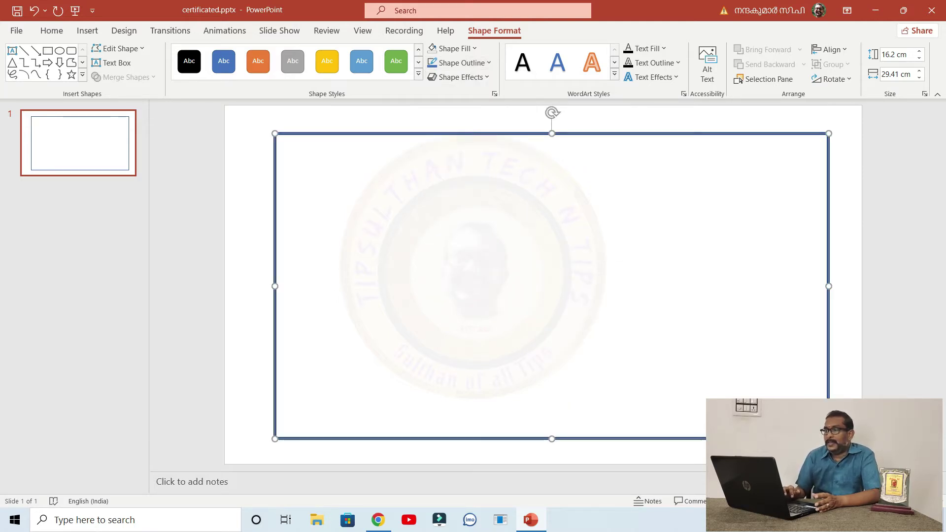
{"action": "key", "text": "Escape"}
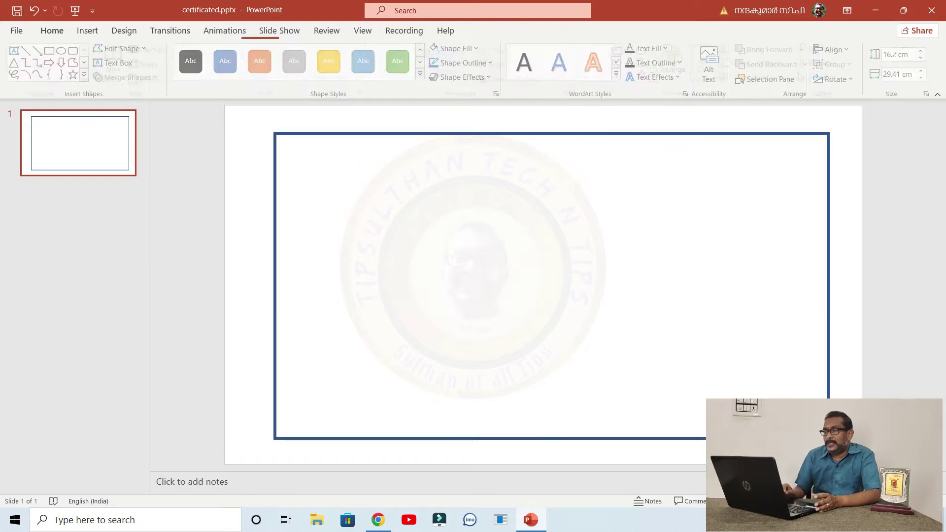
{"action": "left_click", "coordinate": [87, 31]}
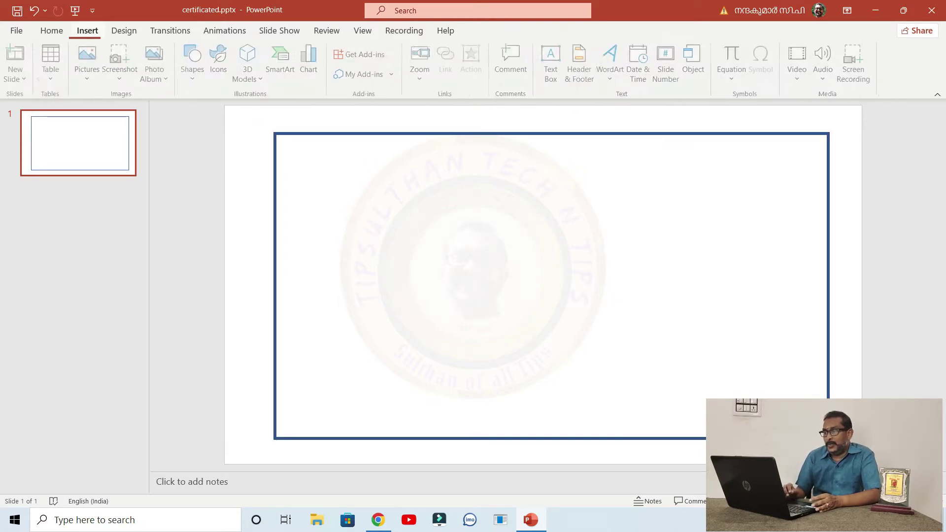
{"action": "left_click", "coordinate": [195, 59]}
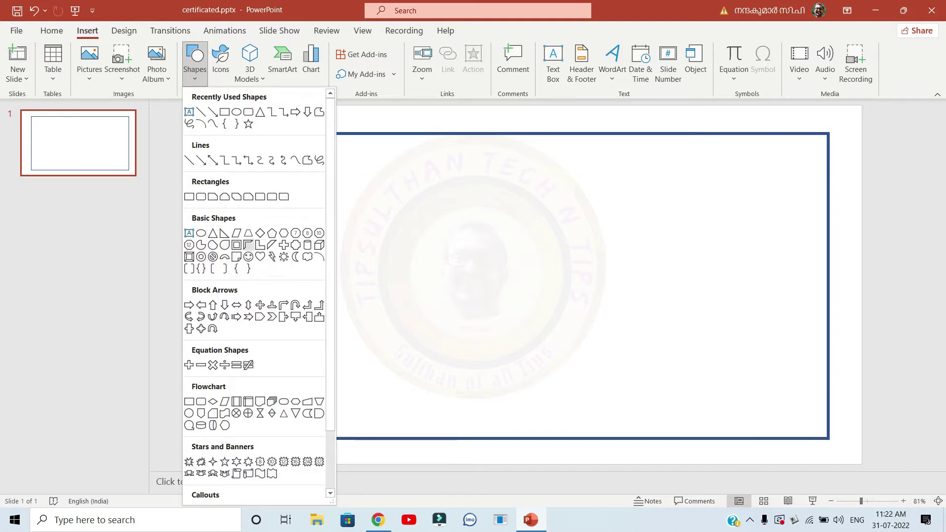
Step: Draw a 12.54 × 12.64 cm L-shape inside the frame's top-left corner
{"action": "left_click", "coordinate": [248, 244]}
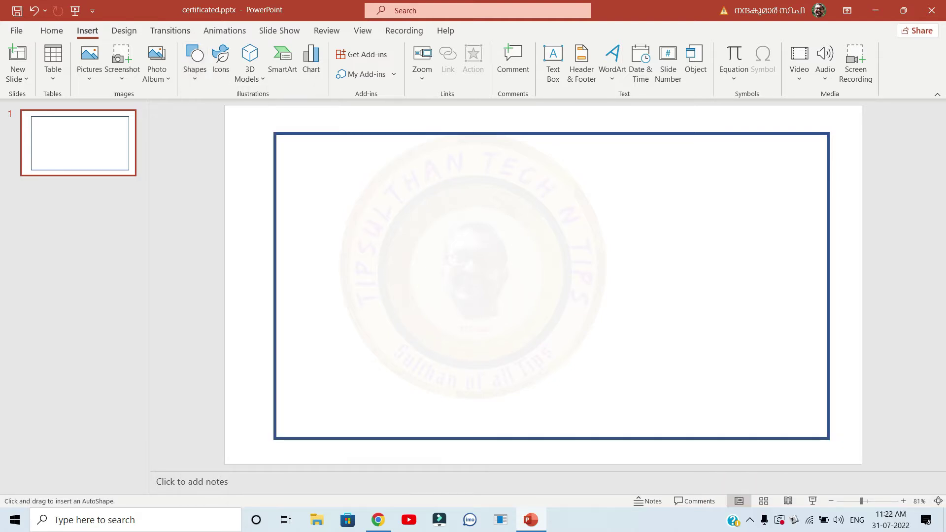
{"action": "left_click_drag", "start_coordinate": [305, 155], "coordinate": [526, 322]}
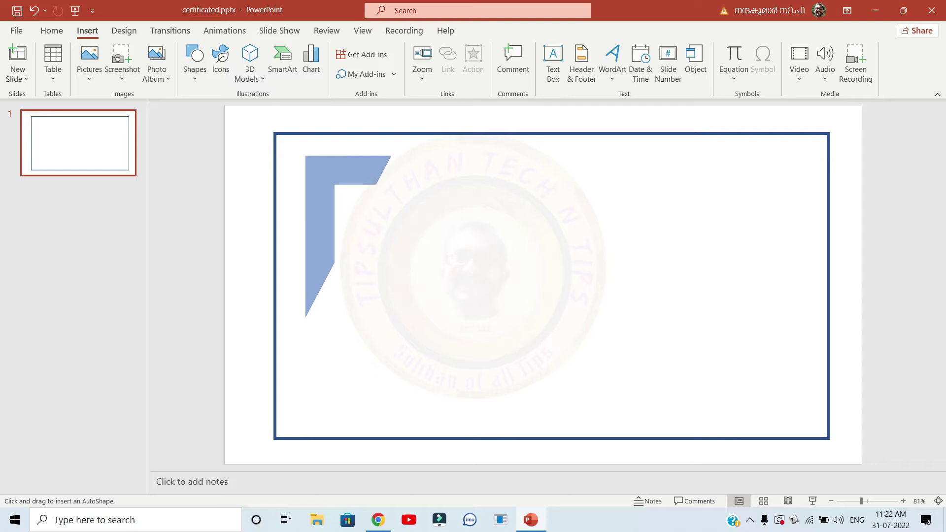
{"action": "left_click_drag", "start_coordinate": [526, 322], "coordinate": [544, 391]}
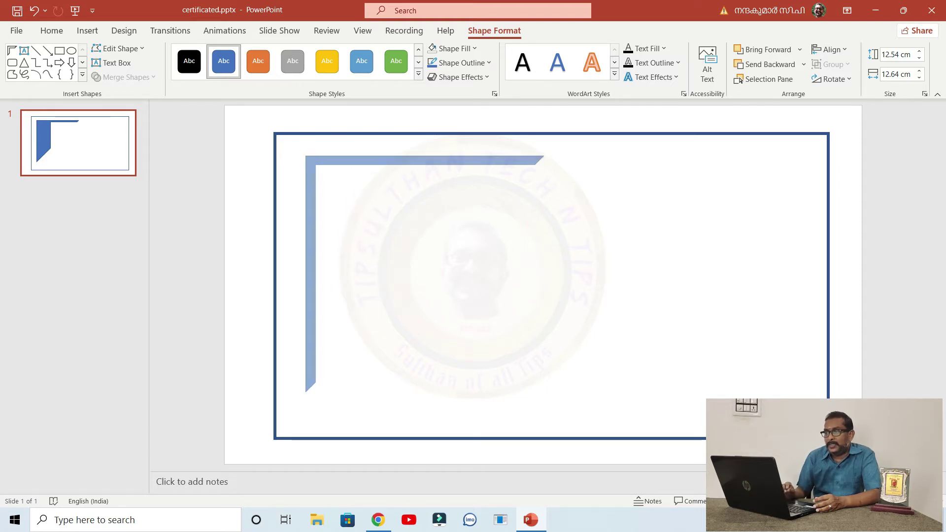
{"action": "key", "text": "Escape"}
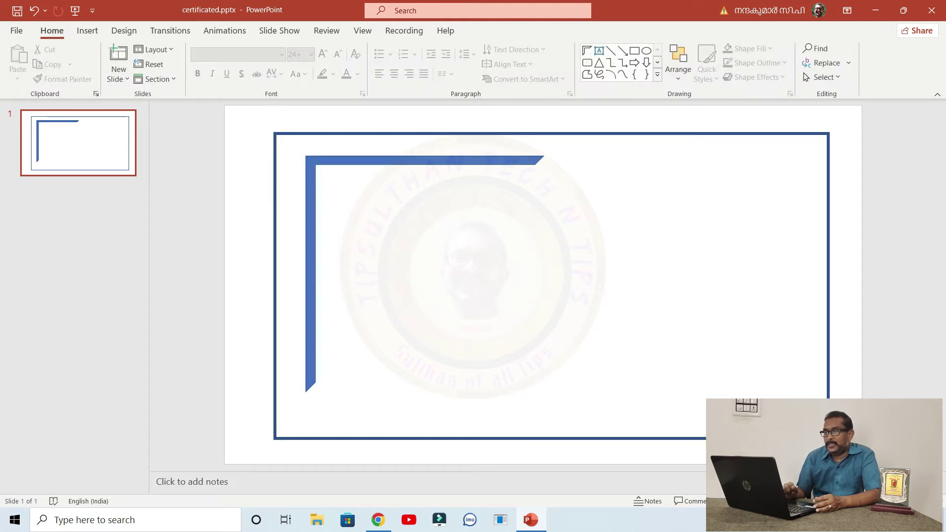
Step: Change the outer rectangle frame's outline colour to gold
{"action": "left_click", "coordinate": [552, 133]}
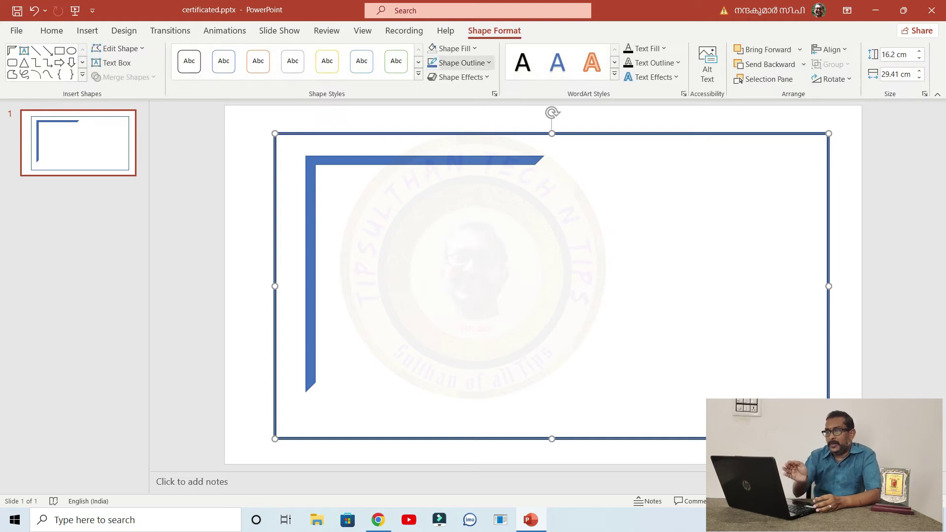
{"action": "left_click", "coordinate": [453, 48]}
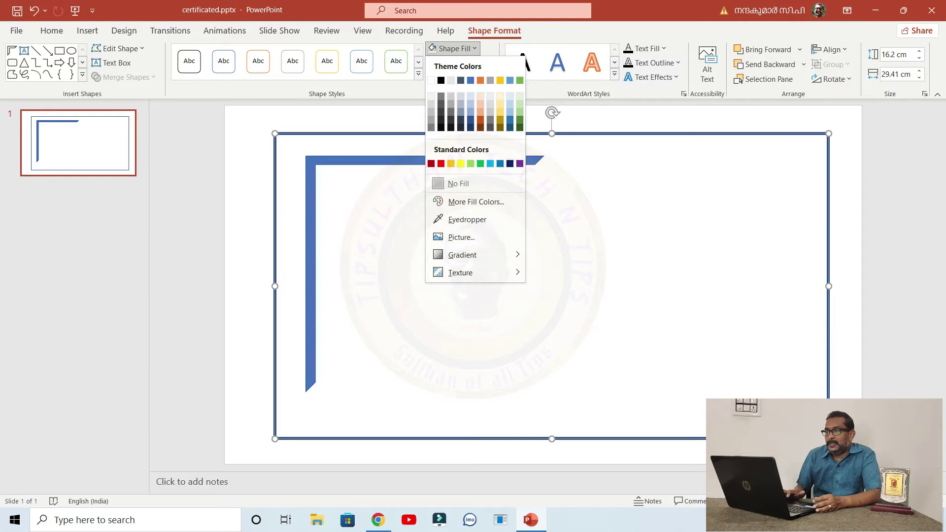
{"action": "left_click", "coordinate": [465, 219]}
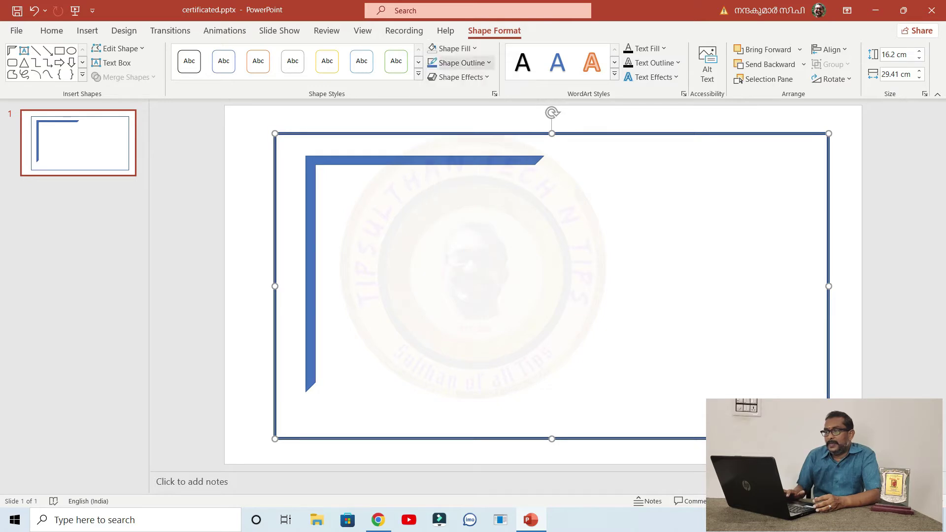
{"action": "left_click", "coordinate": [461, 63]}
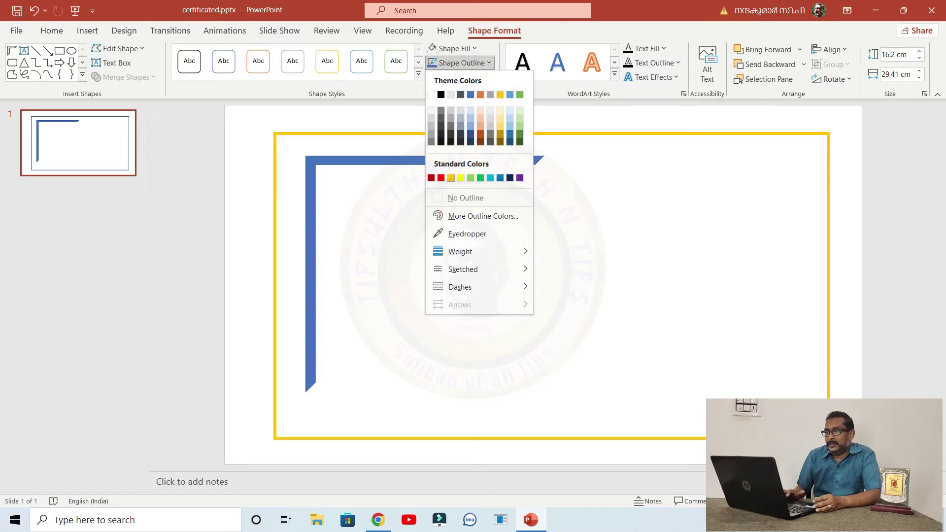
{"action": "left_click", "coordinate": [451, 178]}
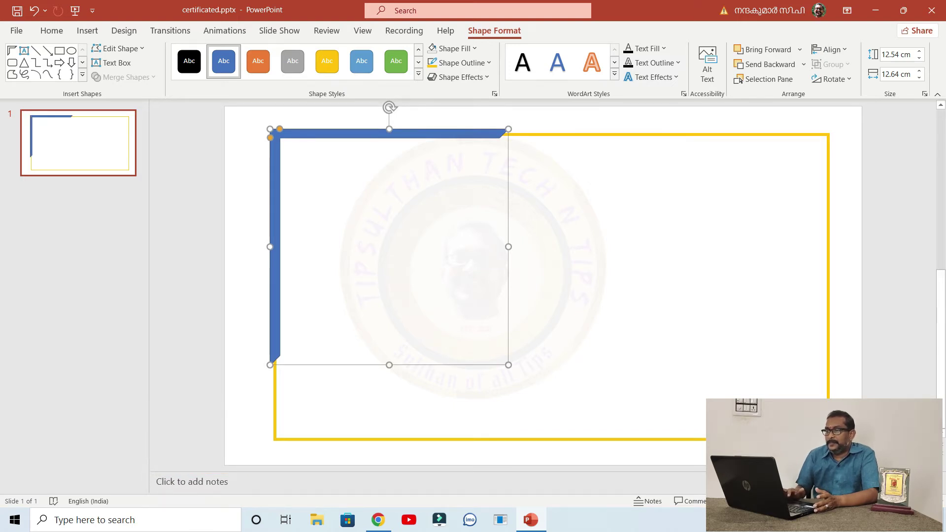
Step: Duplicate the corner piece, rotate it 180° and fit it into the frame's bottom-right corner
{"action": "key", "text": "ctrl+d"}
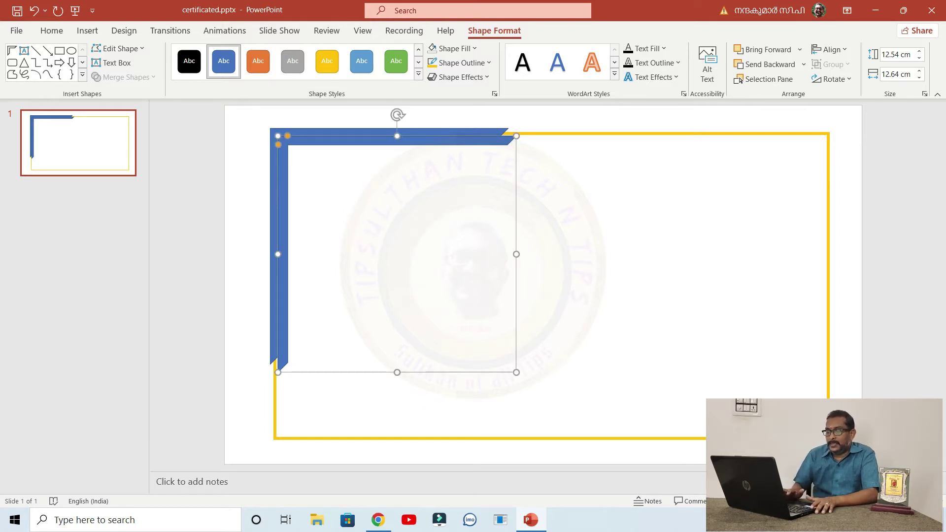
{"action": "mouse_move", "coordinate": [283, 222]}
{"action": "left_mouse_down"}
{"action": "mouse_move", "coordinate": [404, 282]}
{"action": "mouse_move", "coordinate": [677, 343]}
{"action": "mouse_move", "coordinate": [670, 221]}
{"action": "left_mouse_up"}
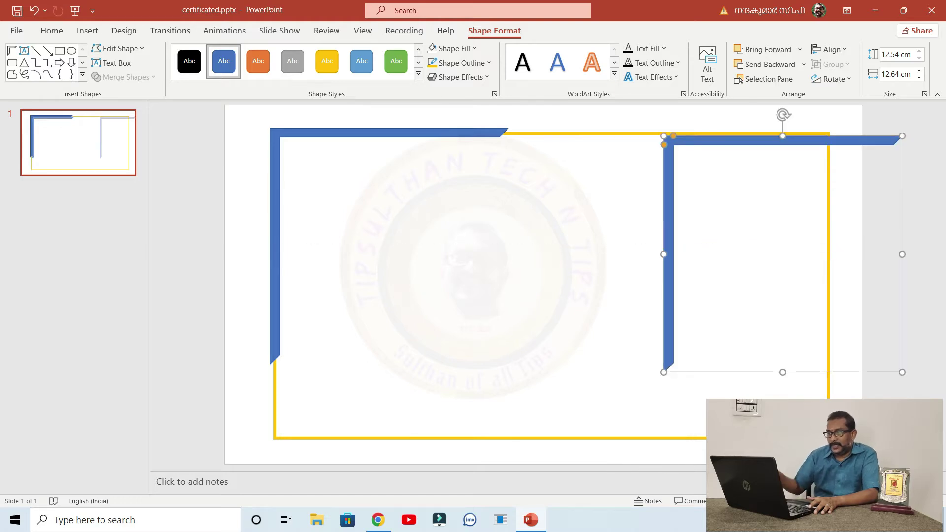
{"action": "mouse_move", "coordinate": [783, 115]}
{"action": "left_mouse_down"}
{"action": "mouse_move", "coordinate": [903, 324]}
{"action": "mouse_move", "coordinate": [813, 394]}
{"action": "mouse_move", "coordinate": [782, 393]}
{"action": "mouse_move", "coordinate": [730, 438]}
{"action": "left_mouse_up"}
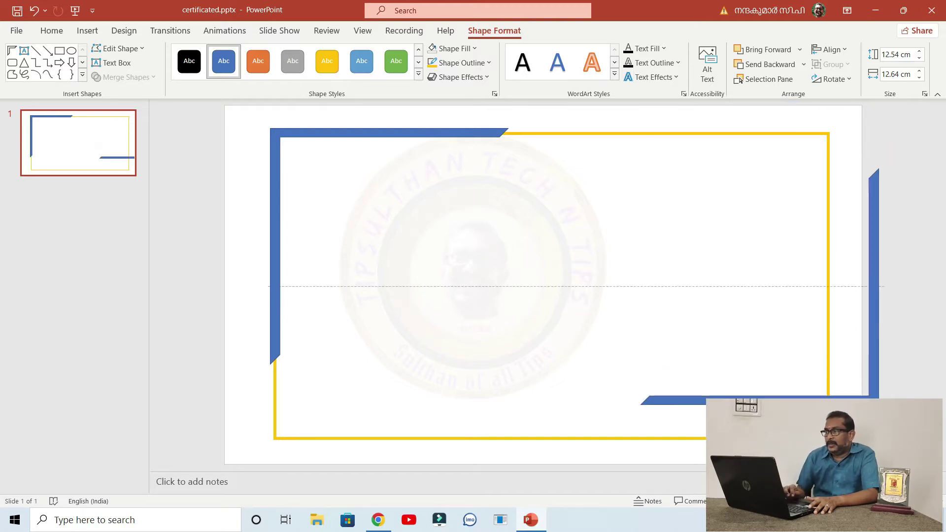
{"action": "key", "text": "Left"}
{"action": "key", "text": "Left"}
{"action": "key", "text": "Left"}
{"action": "key", "text": "Left"}
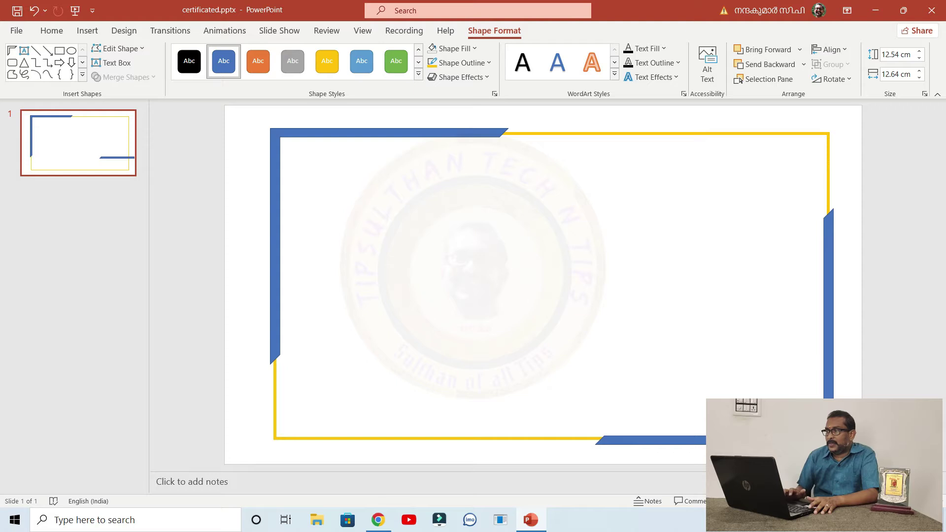
{"action": "key", "text": "Up"}
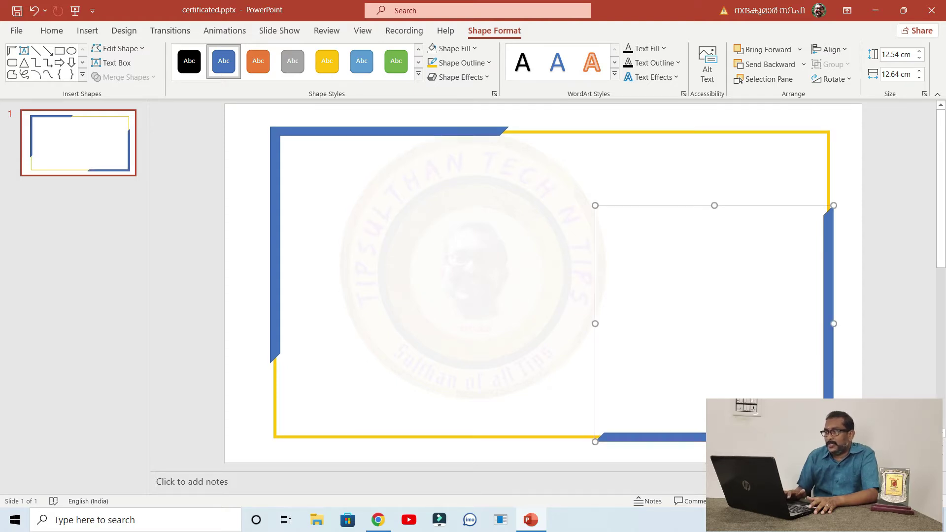
{"action": "key", "text": "Escape"}
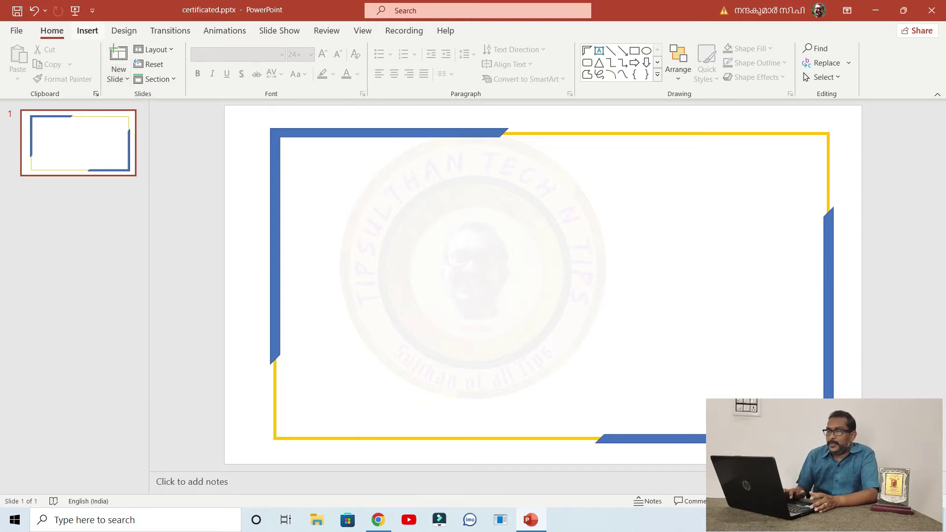
Step: Draw a 12.54 × 13.22 cm L-shape in the lower-left and thin both its arms
{"action": "left_click", "coordinate": [87, 31]}
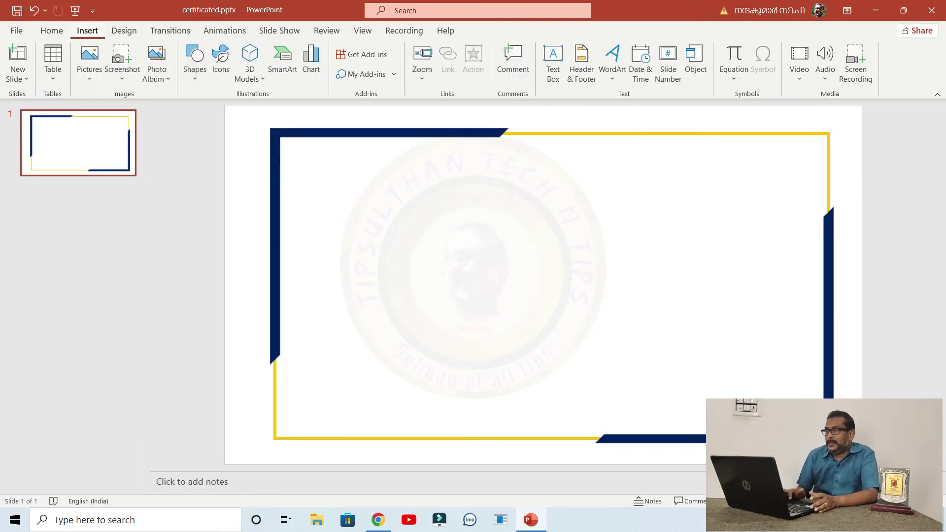
{"action": "left_click", "coordinate": [194, 64]}
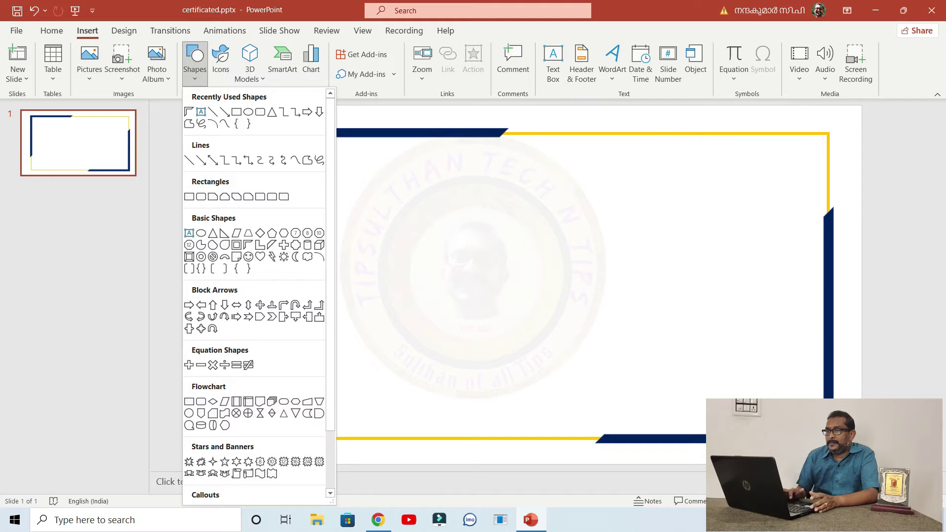
{"action": "left_click", "coordinate": [260, 244]}
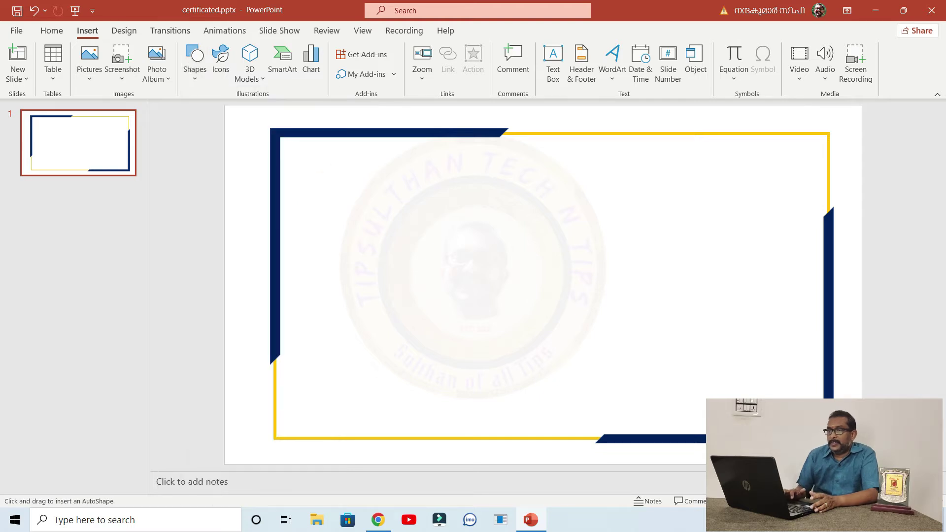
{"action": "mouse_move", "coordinate": [325, 182]}
{"action": "left_mouse_down"}
{"action": "mouse_move", "coordinate": [376, 405]}
{"action": "mouse_move", "coordinate": [571, 418]}
{"action": "left_mouse_up"}
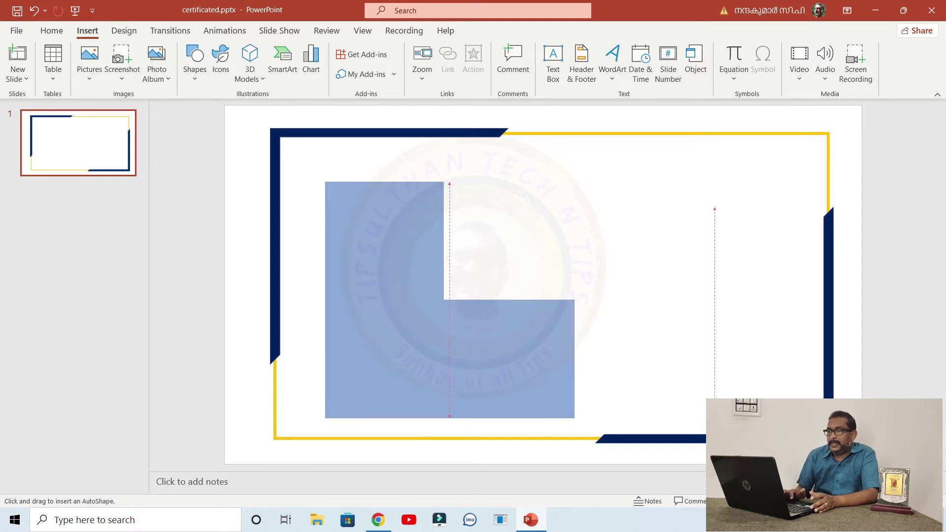
{"action": "left_click_drag", "start_coordinate": [572, 418], "coordinate": [574, 418]}
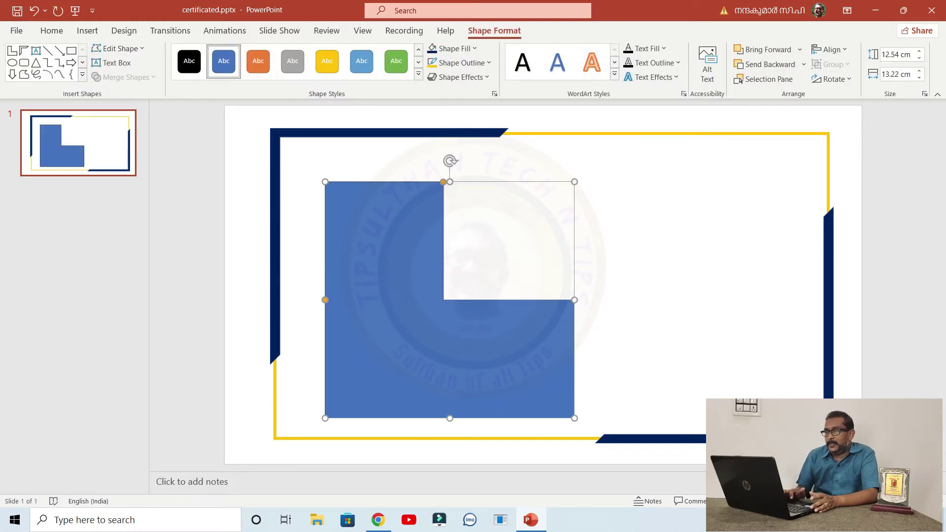
{"action": "key", "text": "Delete"}
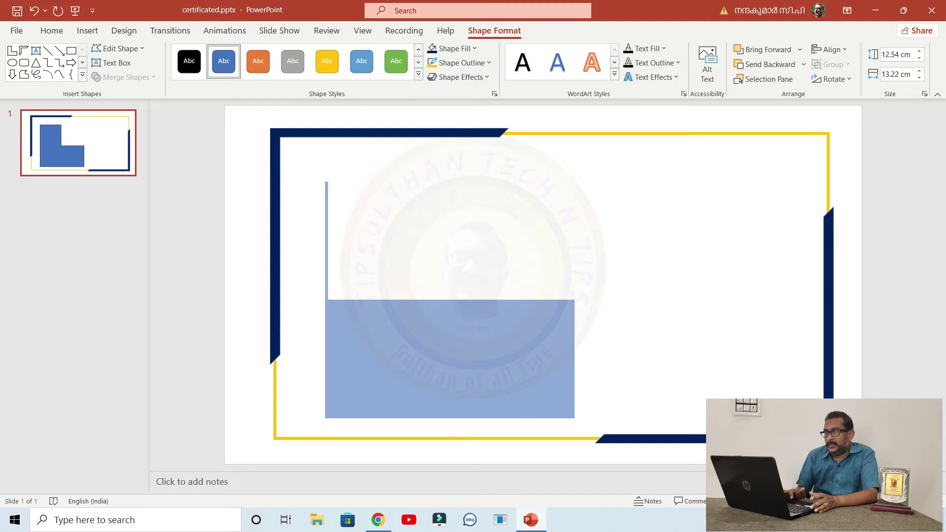
{"action": "key", "text": "ctrl+y"}
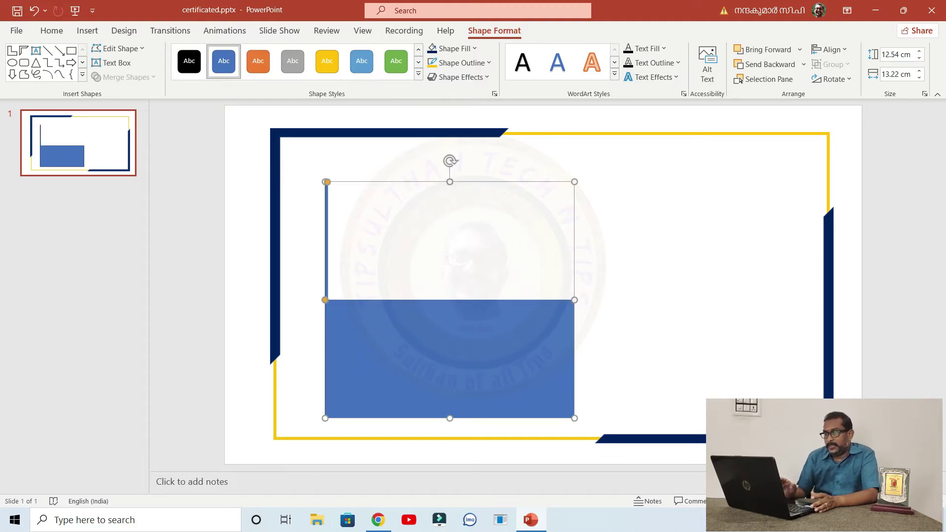
{"action": "key", "text": "ctrl+z"}
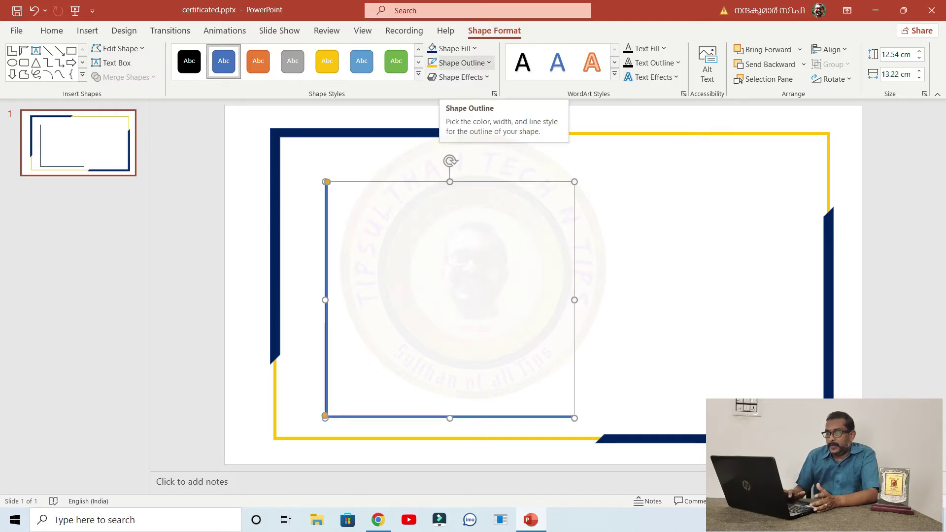
Step: Give the thin L-shape no fill and a yellow outline
{"action": "left_click", "coordinate": [454, 48]}
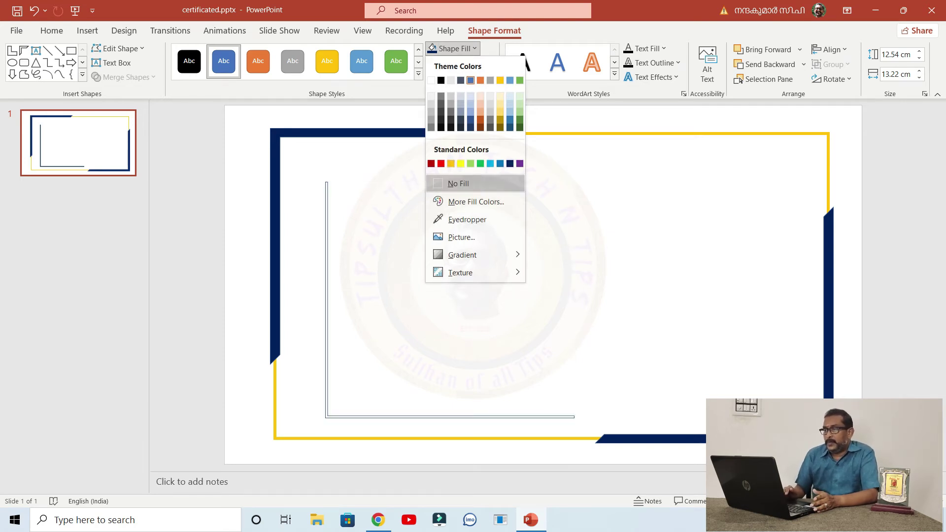
{"action": "left_click", "coordinate": [458, 183]}
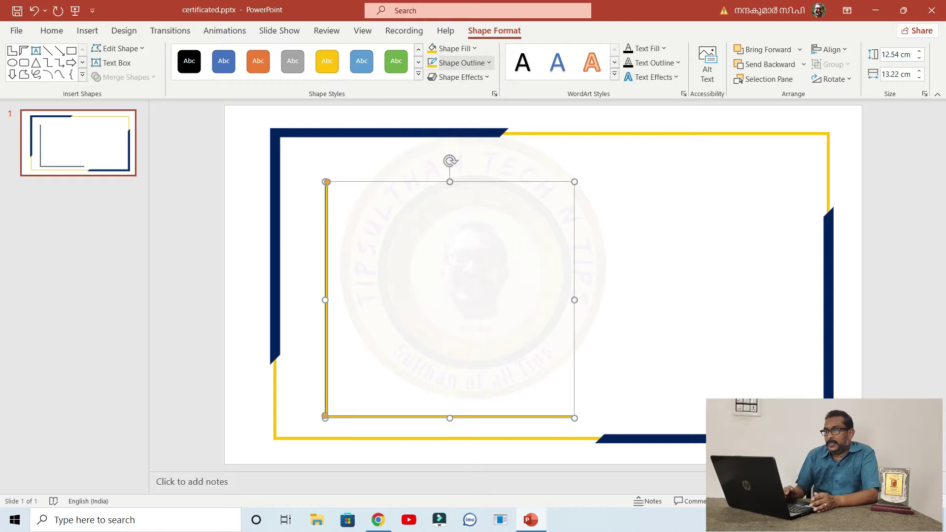
{"action": "left_click", "coordinate": [461, 63]}
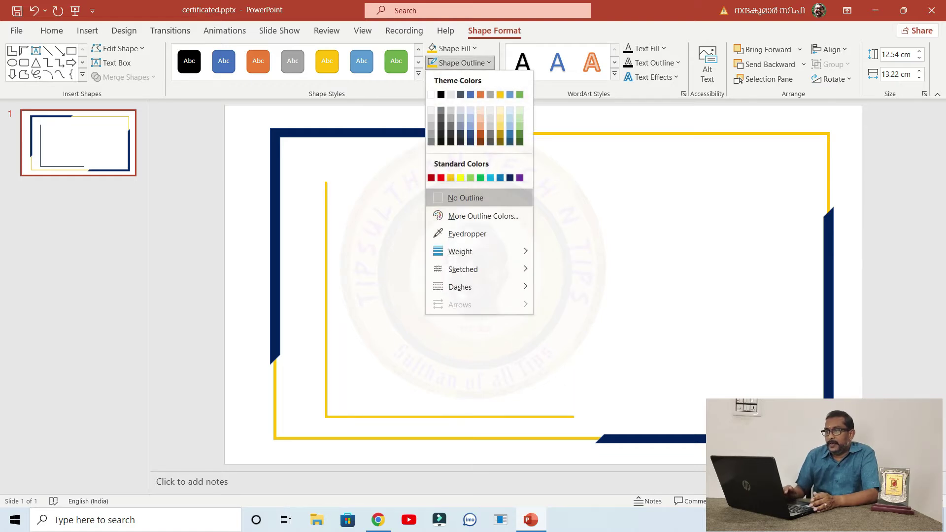
{"action": "left_click", "coordinate": [500, 94]}
Step: Remove the outlines from both navy corner pieces, then move and rotate the yellow L toward the top-left
{"action": "left_click", "coordinate": [275, 246]}
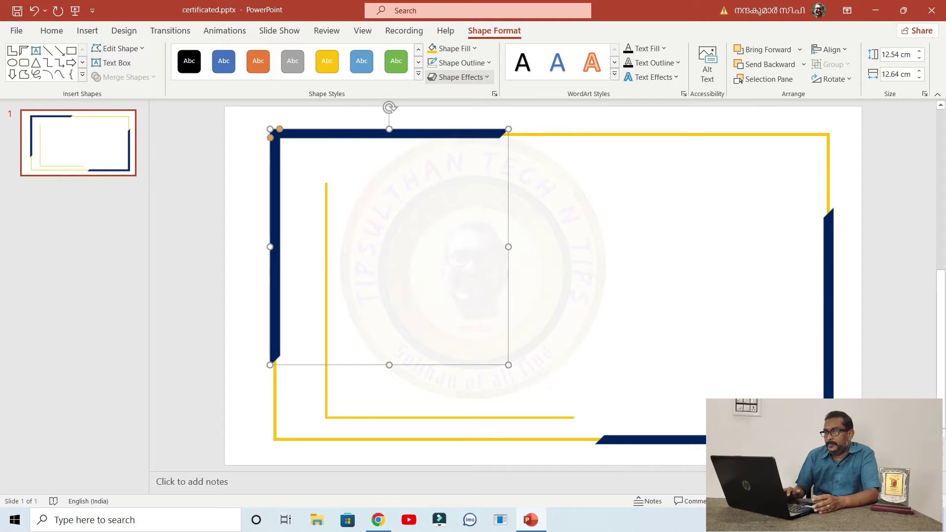
{"action": "left_click", "coordinate": [462, 62]}
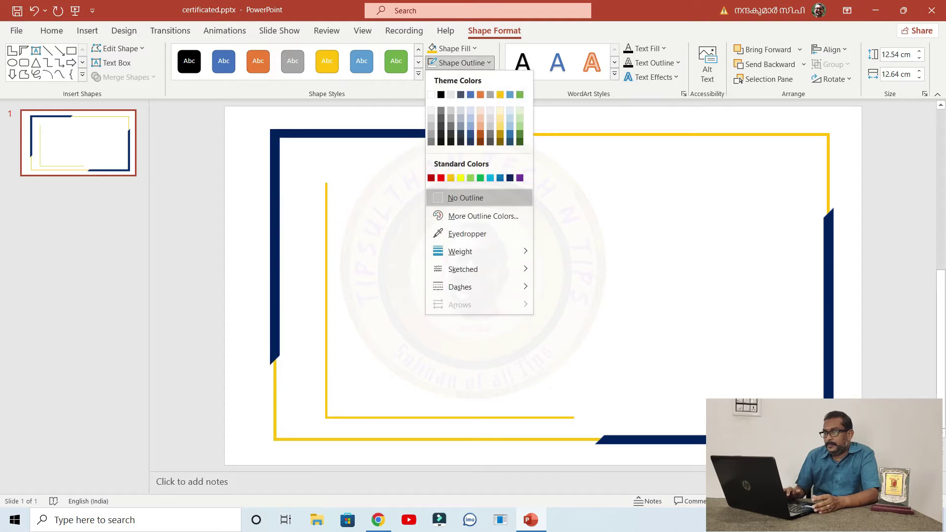
{"action": "left_click", "coordinate": [465, 197]}
{"action": "left_click", "coordinate": [828, 320]}
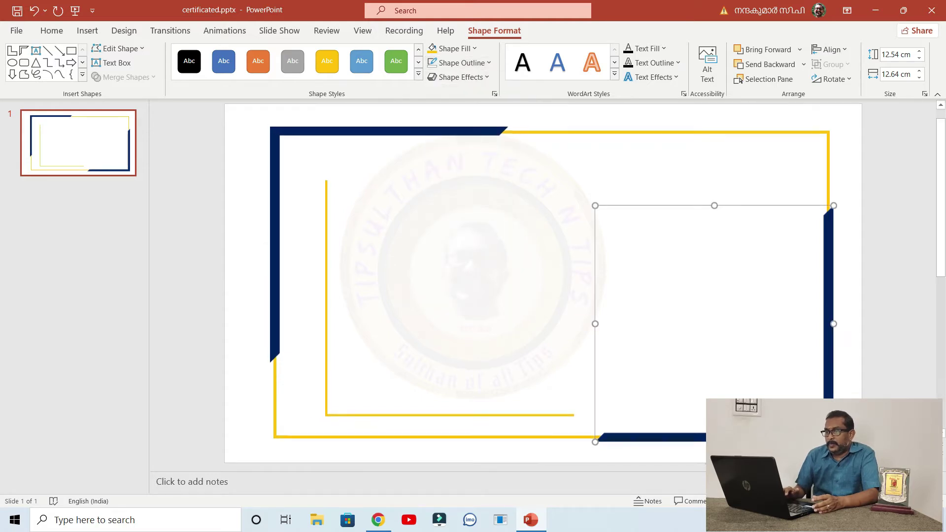
{"action": "left_click", "coordinate": [462, 63]}
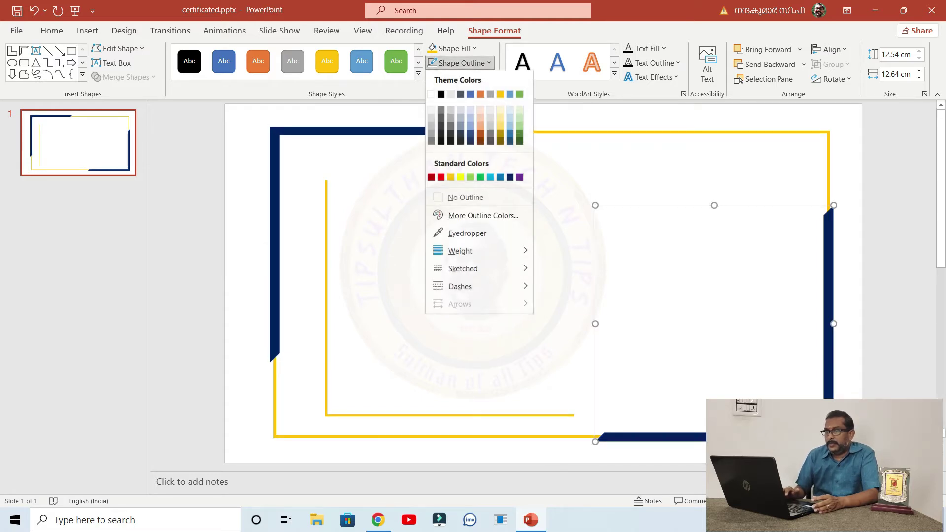
{"action": "left_click", "coordinate": [465, 197]}
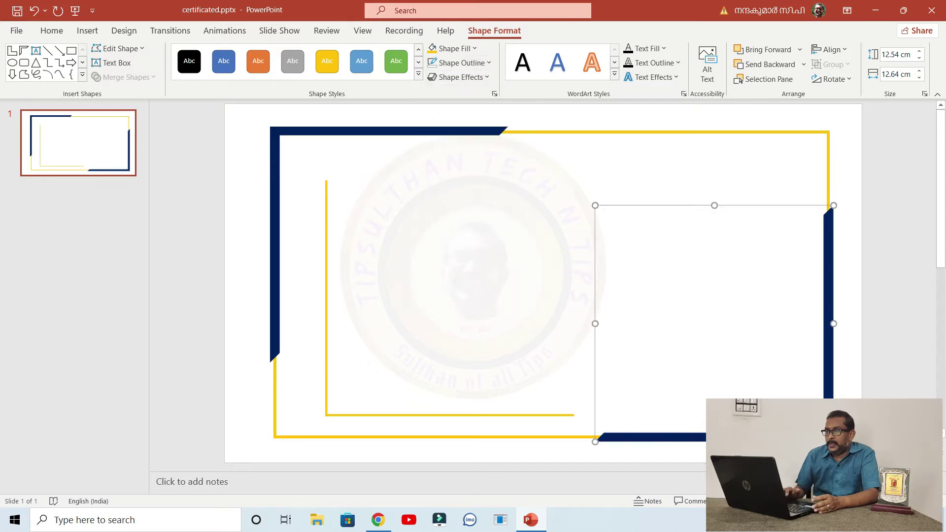
{"action": "key", "text": "Escape"}
{"action": "left_click_drag", "start_coordinate": [326, 295], "coordinate": [292, 281]}
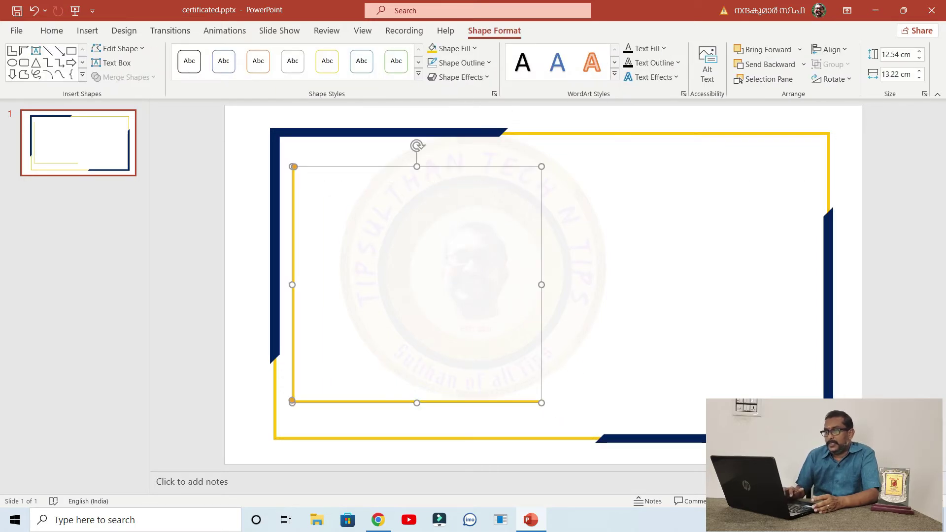
{"action": "left_click_drag", "start_coordinate": [417, 145], "coordinate": [556, 277]}
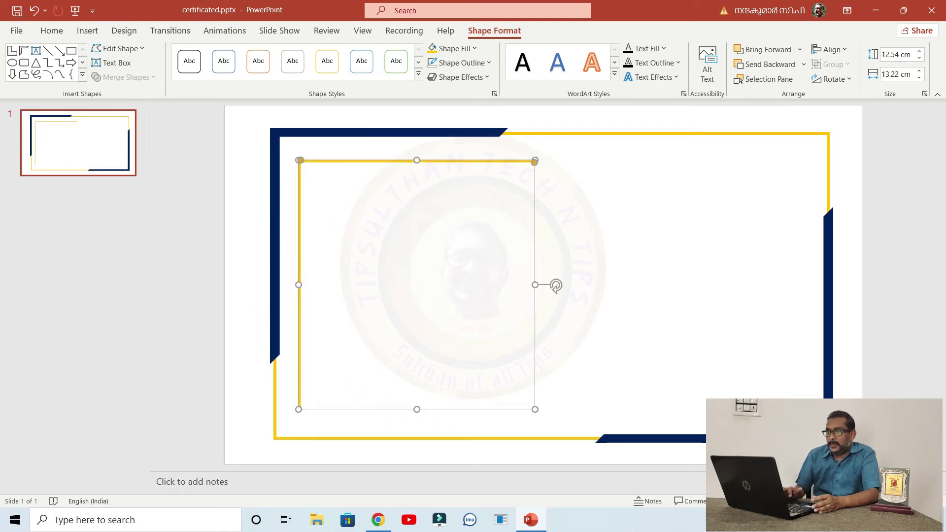
Step: Point the yellow L top-left, shrink it to 6.6 × 9.16 cm and move it to the top-left corner
{"action": "left_click_drag", "start_coordinate": [556, 285], "coordinate": [556, 285]}
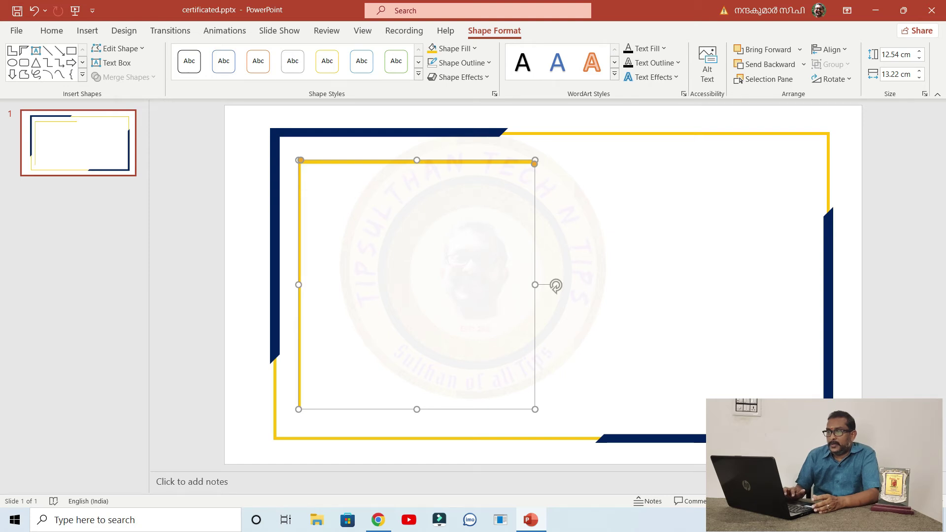
{"action": "left_click_drag", "start_coordinate": [555, 285], "coordinate": [555, 286]}
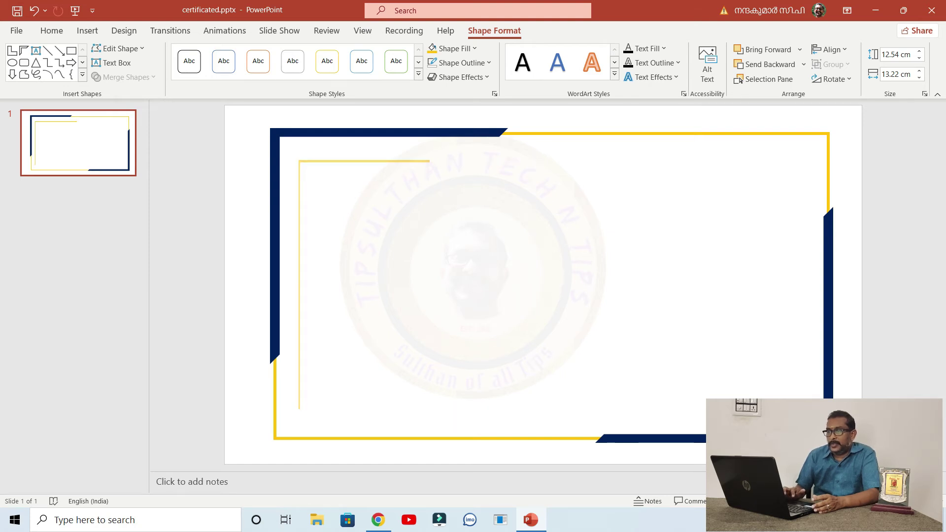
{"action": "left_click_drag", "start_coordinate": [423, 285], "coordinate": [444, 286]}
{"action": "type", "text": "6.6"}
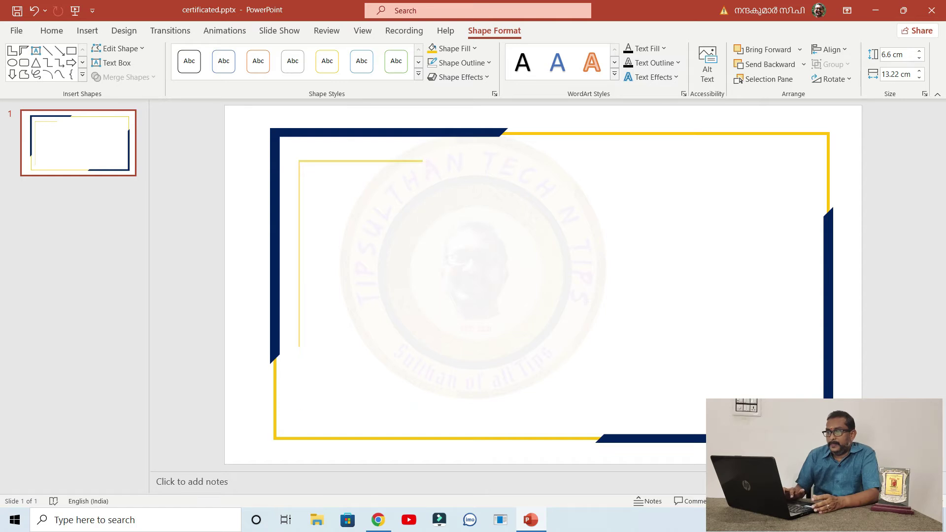
{"action": "left_click_drag", "start_coordinate": [360, 333], "coordinate": [361, 333]}
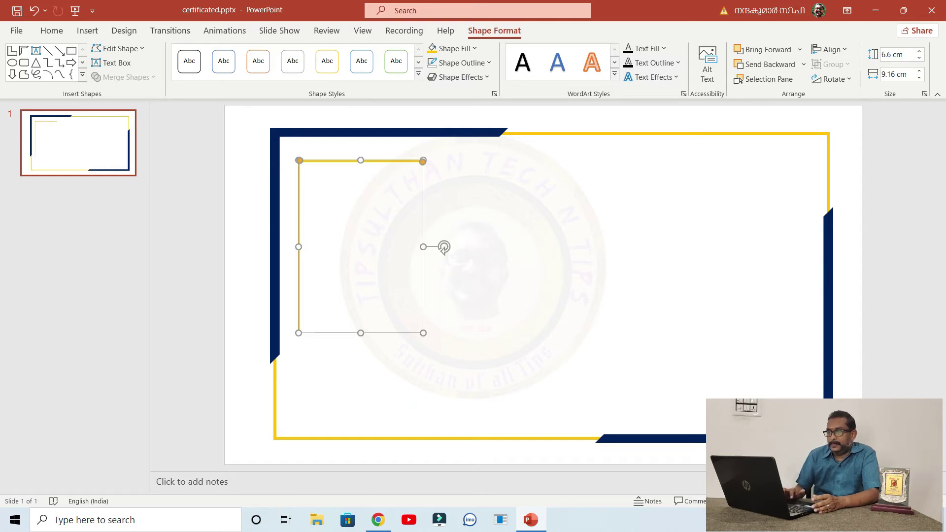
{"action": "left_click_drag", "start_coordinate": [444, 247], "coordinate": [444, 247]}
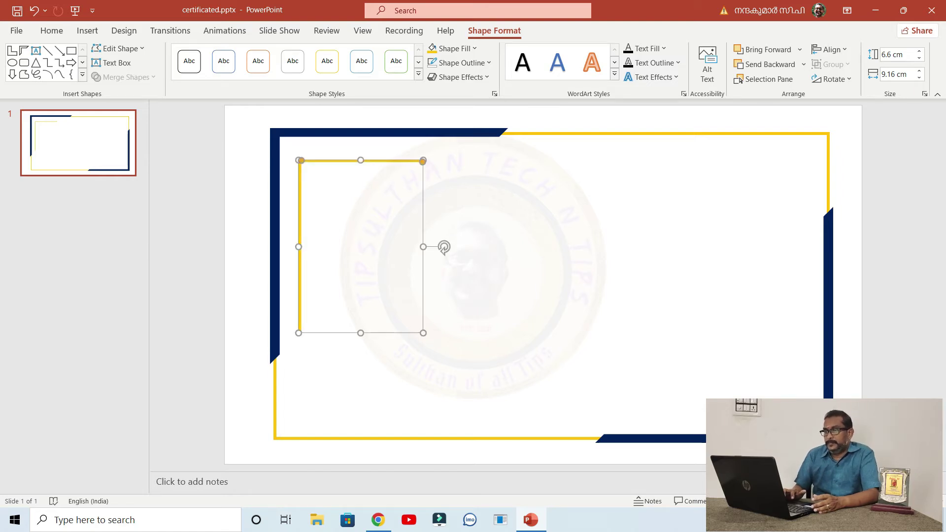
{"action": "left_click_drag", "start_coordinate": [299, 246], "coordinate": [255, 207]}
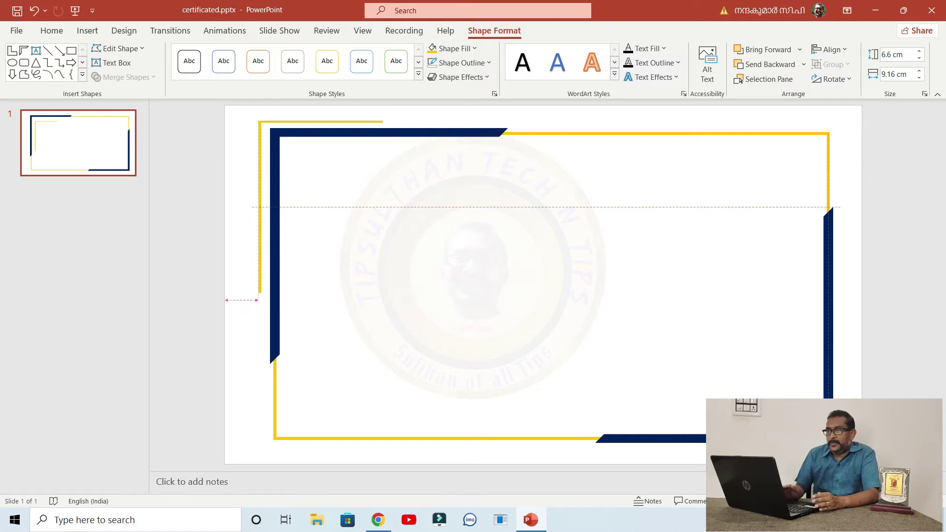
Step: Settle the yellow L outside the navy top-left piece and place a 180°-rotated copy at the bottom-right
{"action": "left_click_drag", "start_coordinate": [255, 207], "coordinate": [266, 206]}
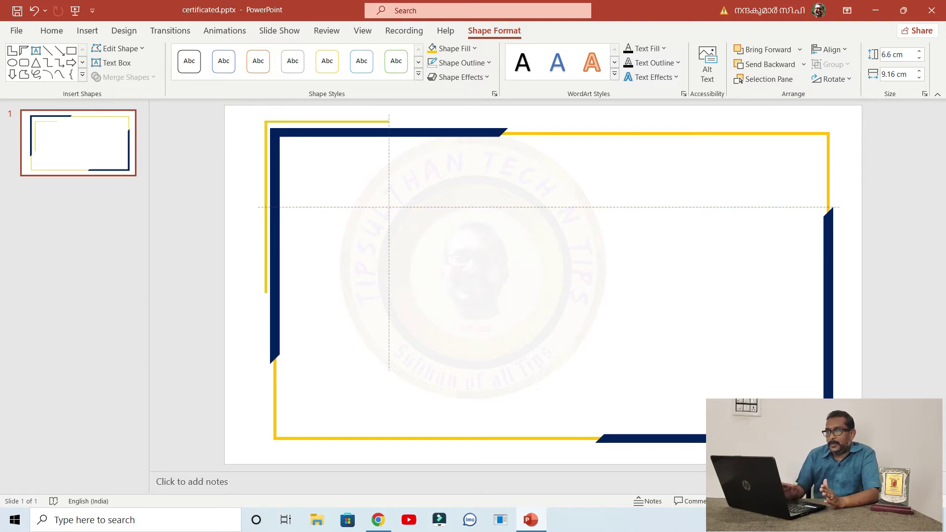
{"action": "left_click_drag", "start_coordinate": [266, 207], "coordinate": [266, 209]}
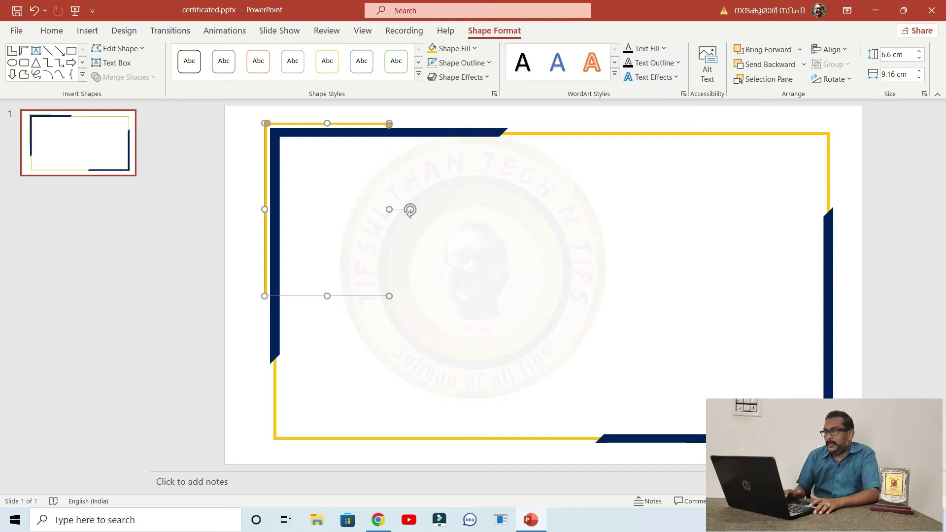
{"action": "left_click_drag", "start_coordinate": [410, 211], "coordinate": [789, 332]}
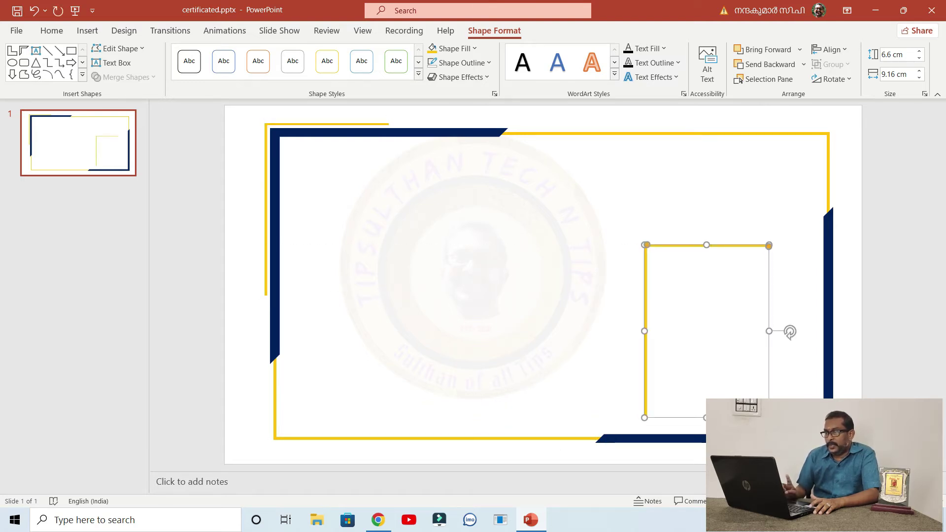
{"action": "mouse_move", "coordinate": [789, 333]}
{"action": "left_mouse_down"}
{"action": "mouse_move", "coordinate": [629, 299]}
{"action": "mouse_move", "coordinate": [623, 330]}
{"action": "left_mouse_up"}
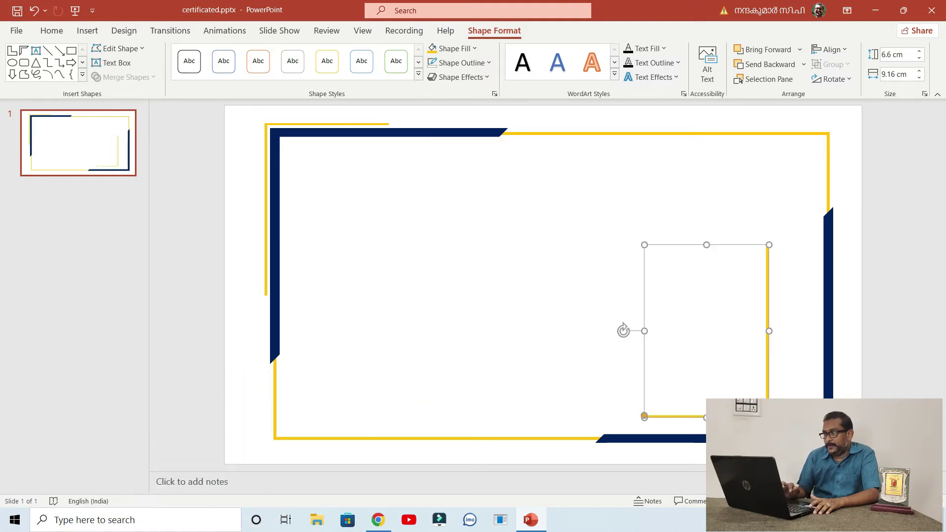
{"action": "mouse_move", "coordinate": [767, 345]}
{"action": "left_mouse_down"}
{"action": "mouse_move", "coordinate": [837, 368]}
{"action": "mouse_move", "coordinate": [837, 380]}
{"action": "left_mouse_up"}
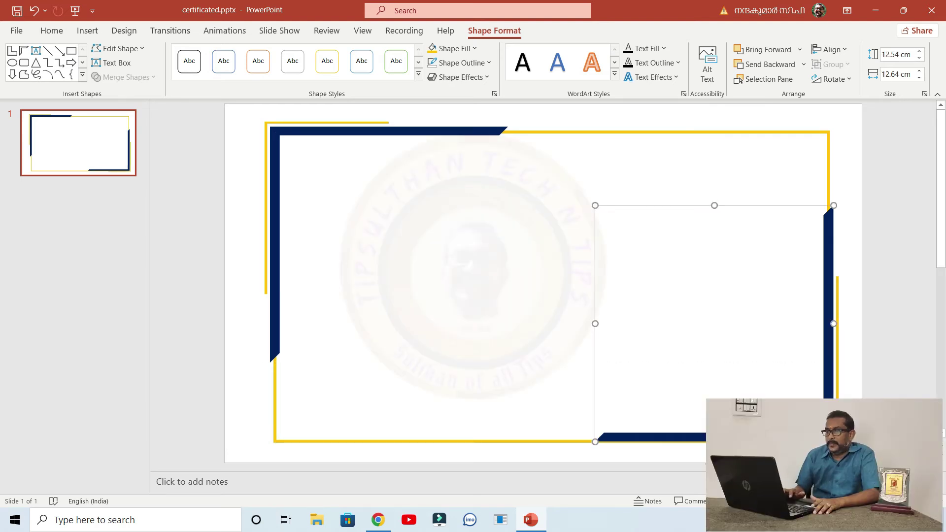
{"action": "key", "text": "Tab"}
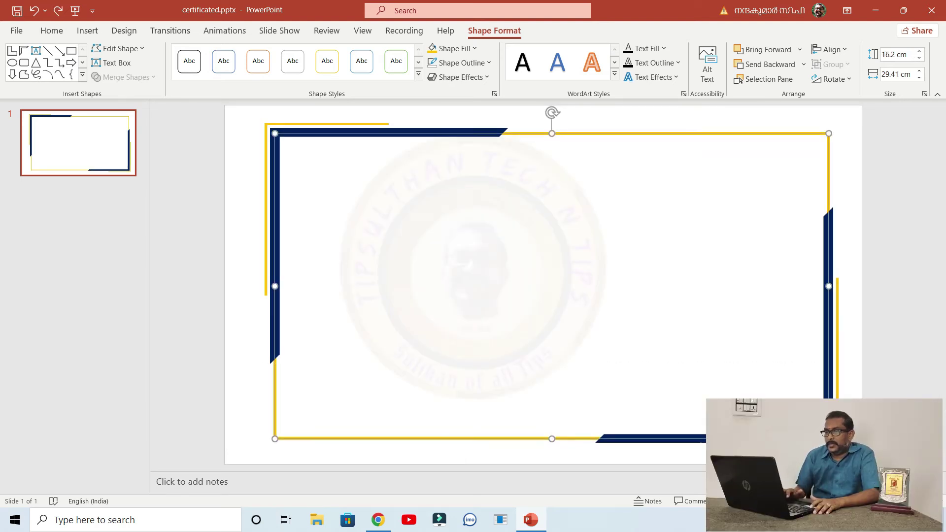
{"action": "key", "text": "Escape"}
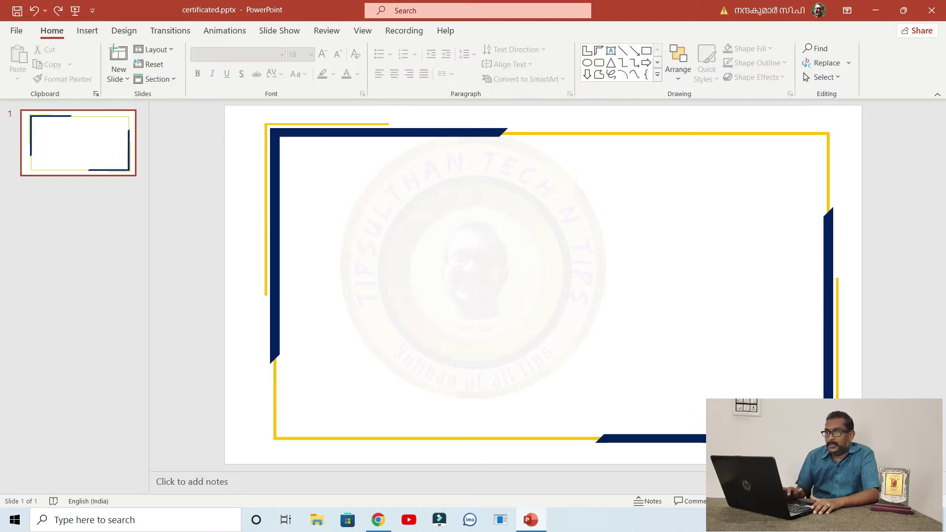
Step: Duplicate the corner pieces as inner copies, delete the inner navy copy and thin the rest into lines
{"action": "key", "text": "alt+n"}
{"action": "key", "text": "Tab"}
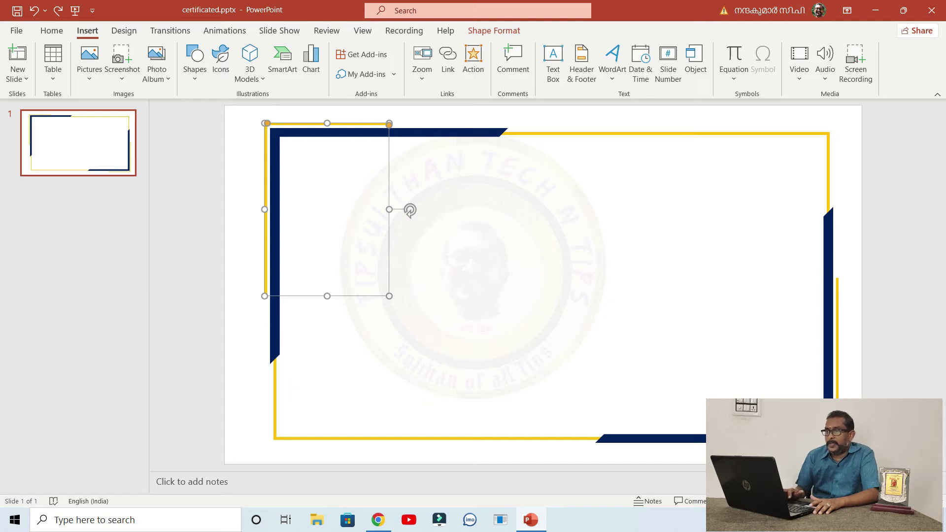
{"action": "key", "text": "ctrl+d"}
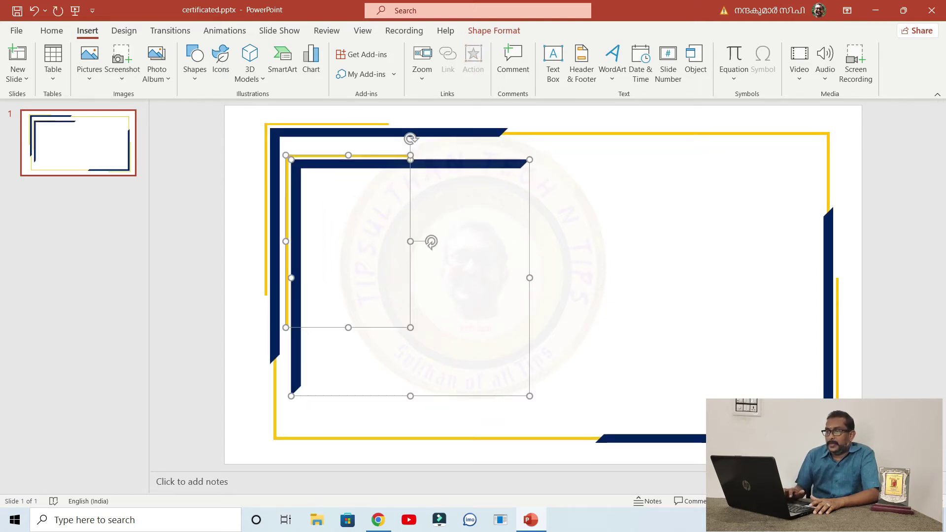
{"action": "key", "text": "Escape"}
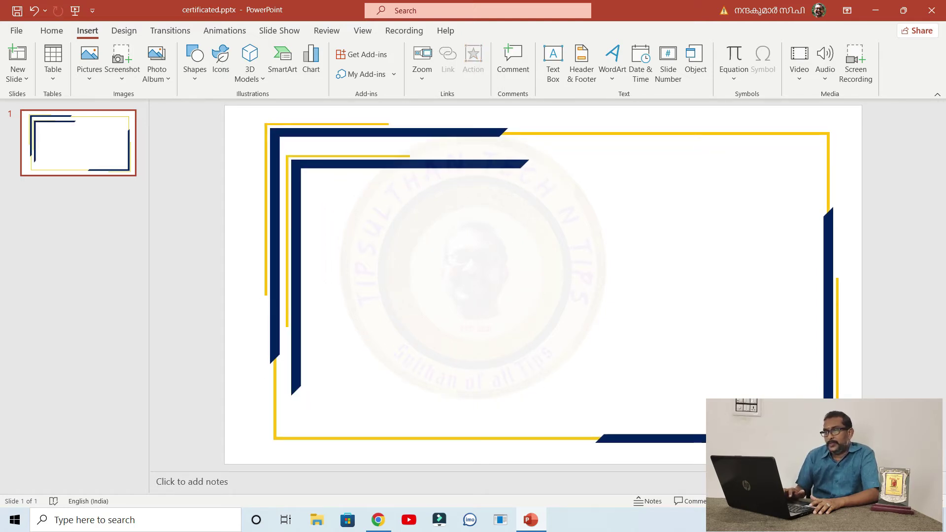
{"action": "key", "text": "Tab"}
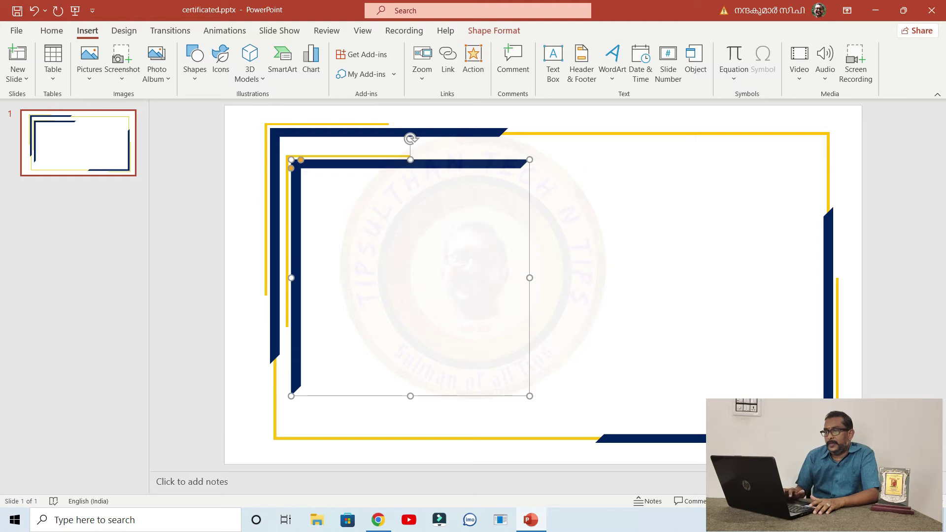
{"action": "key", "text": "Delete"}
{"action": "key", "text": "Tab"}
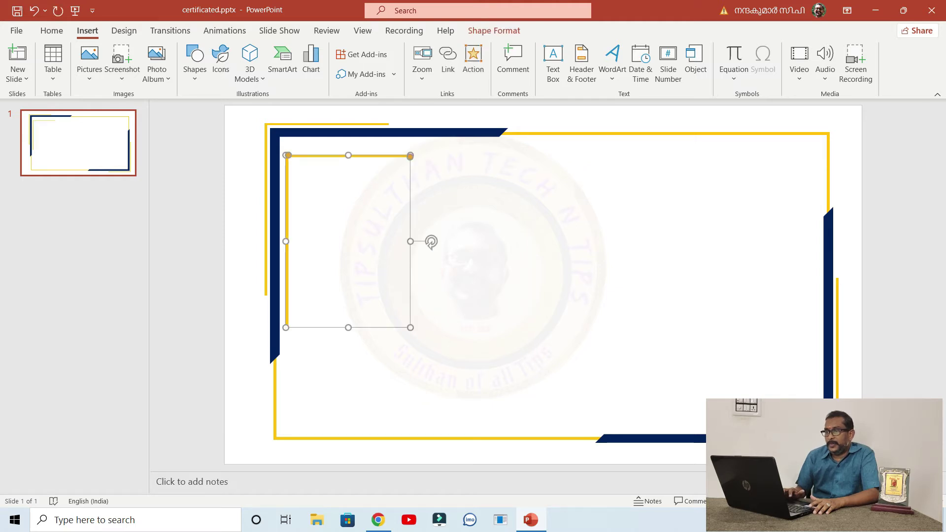
{"action": "key", "text": "ctrl+z"}
{"action": "key", "text": "ctrl+y"}
{"action": "key", "text": "ctrl+y"}
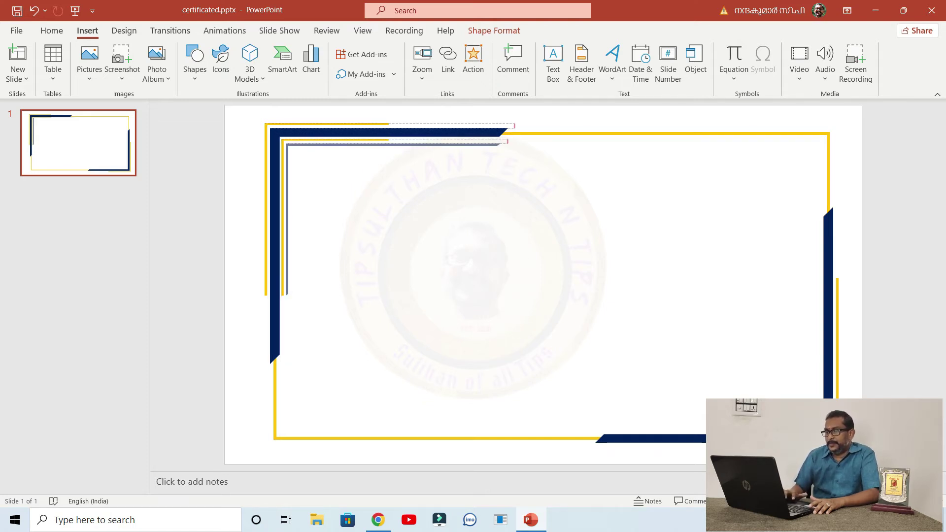
{"action": "key", "text": "Escape"}
Step: Lengthen the short inner yellow line to the right
{"action": "left_click", "coordinate": [344, 140]}
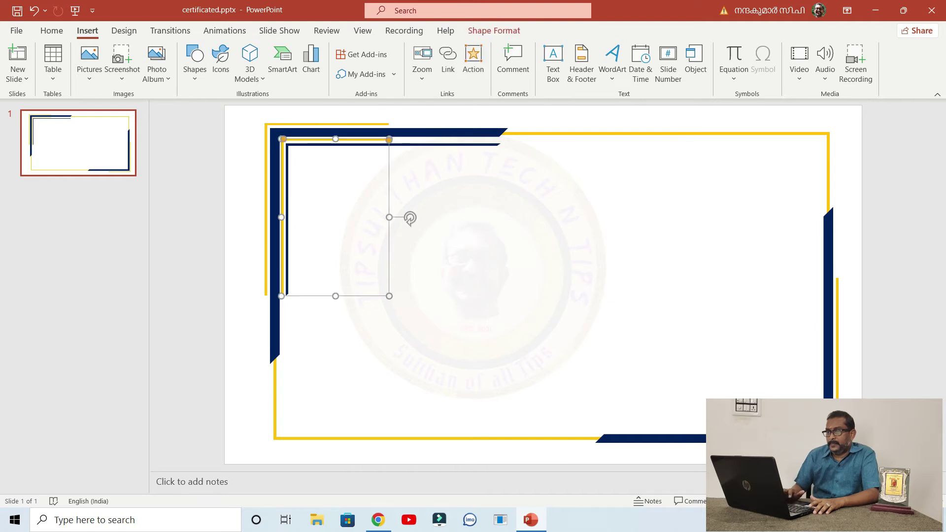
{"action": "left_click_drag", "start_coordinate": [389, 140], "coordinate": [500, 140]}
{"action": "key", "text": "Escape"}
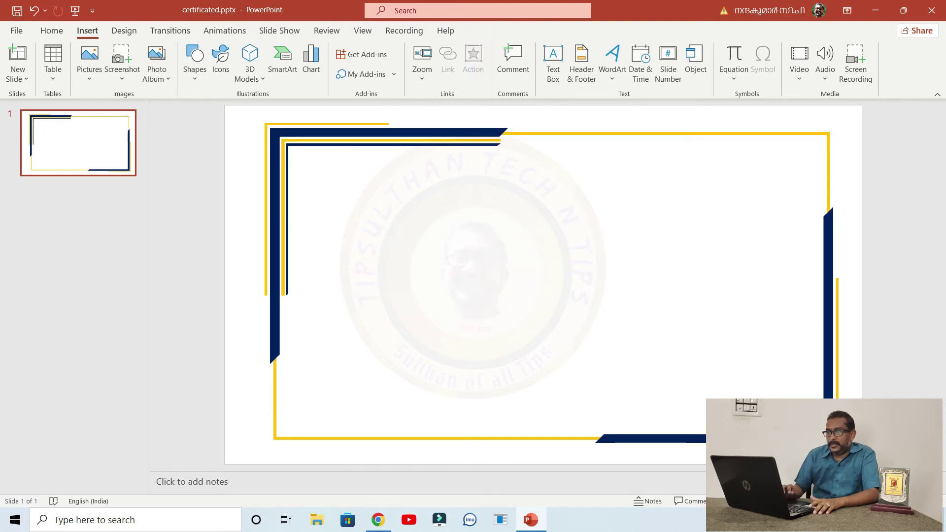
Step: Draw an eight-point star near the top-left corner of the certificate border
{"action": "left_click", "coordinate": [124, 31]}
{"action": "left_click", "coordinate": [88, 31]}
{"action": "left_click", "coordinate": [194, 61]}
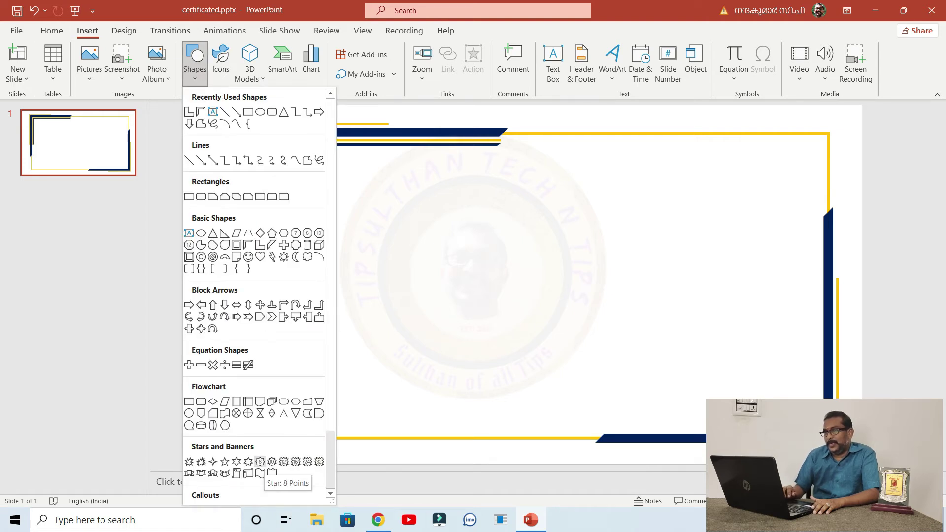
{"action": "left_click", "coordinate": [260, 461]}
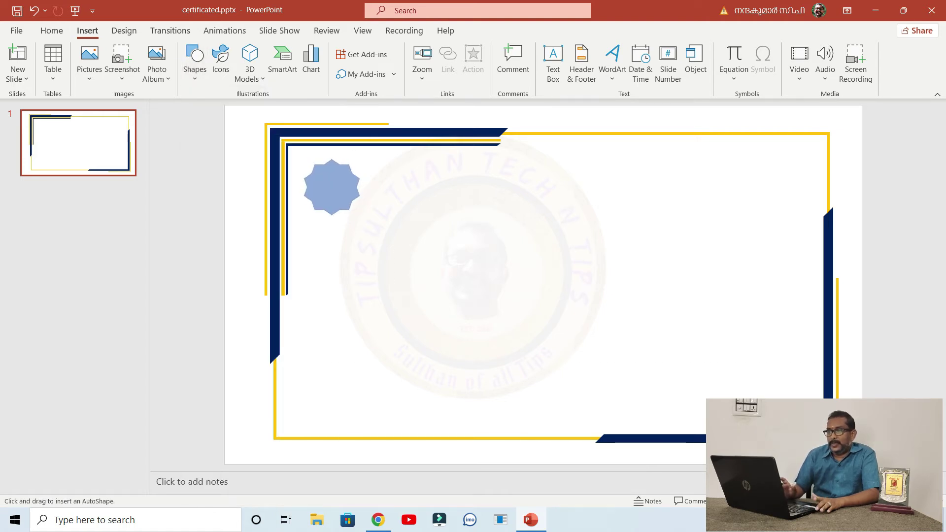
{"action": "left_click_drag", "start_coordinate": [312, 165], "coordinate": [366, 222]}
Step: Give the star a thick red outline and remove its blue fill
{"action": "left_click", "coordinate": [461, 62]}
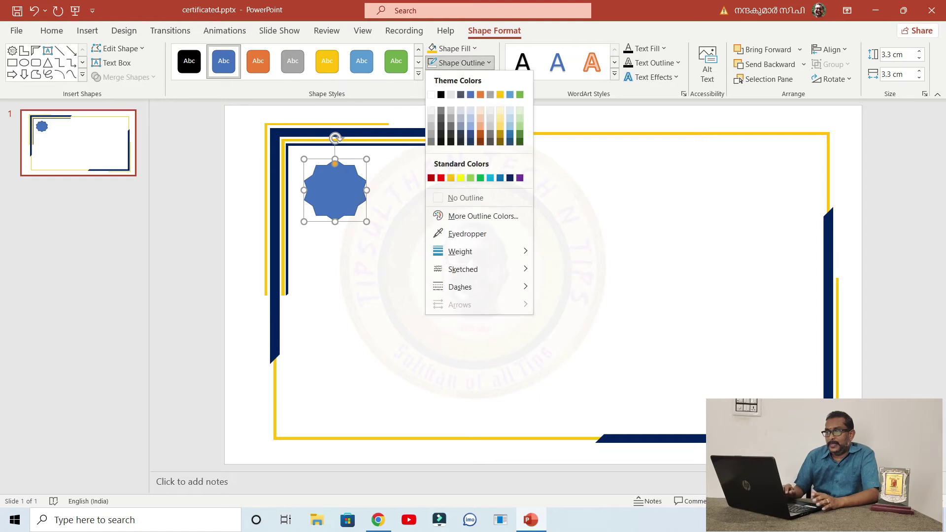
{"action": "left_click", "coordinate": [460, 197]}
{"action": "left_click", "coordinate": [461, 63]}
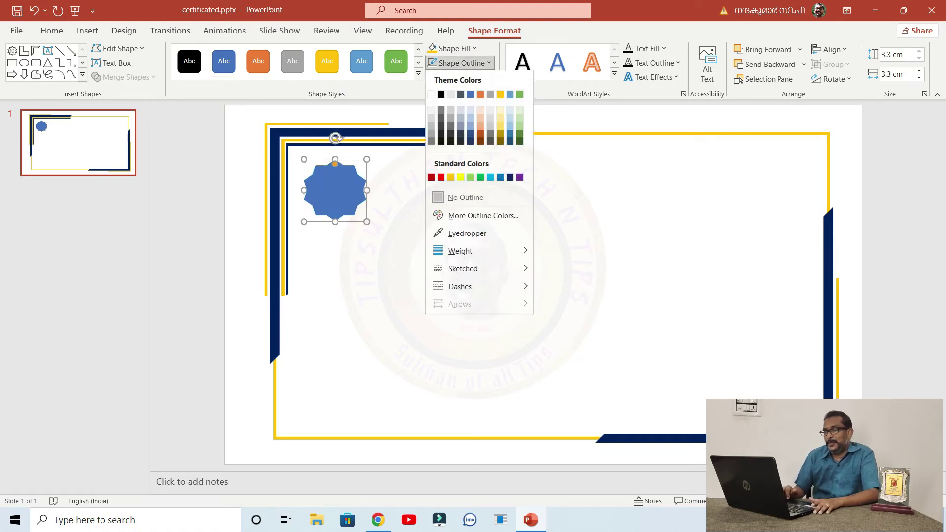
{"action": "left_click", "coordinate": [444, 177]}
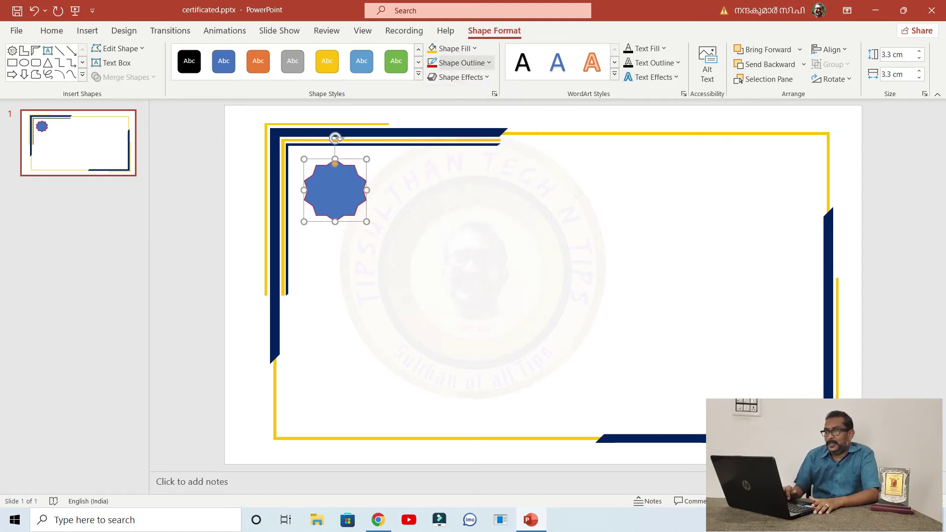
{"action": "left_click", "coordinate": [460, 63]}
{"action": "left_click", "coordinate": [572, 361]}
{"action": "left_click", "coordinate": [454, 48]}
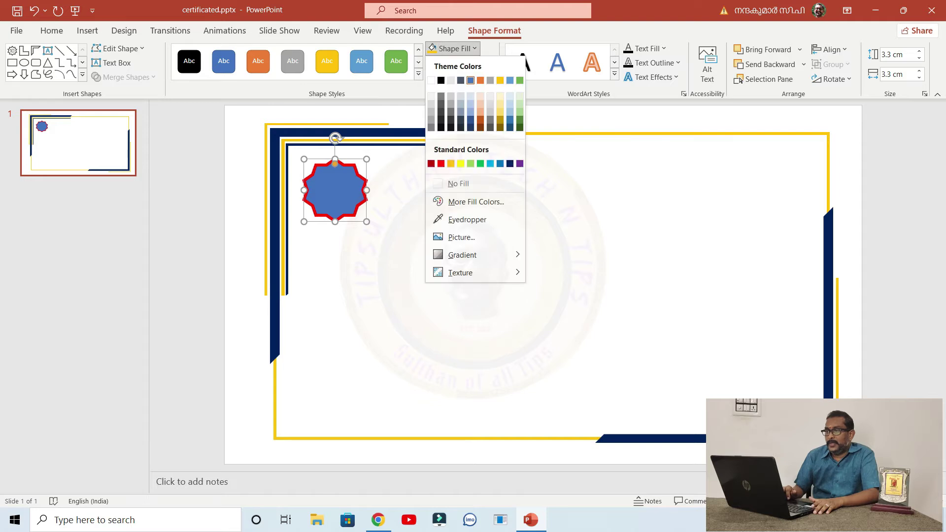
{"action": "left_click", "coordinate": [455, 183]}
{"action": "key", "text": "Escape"}
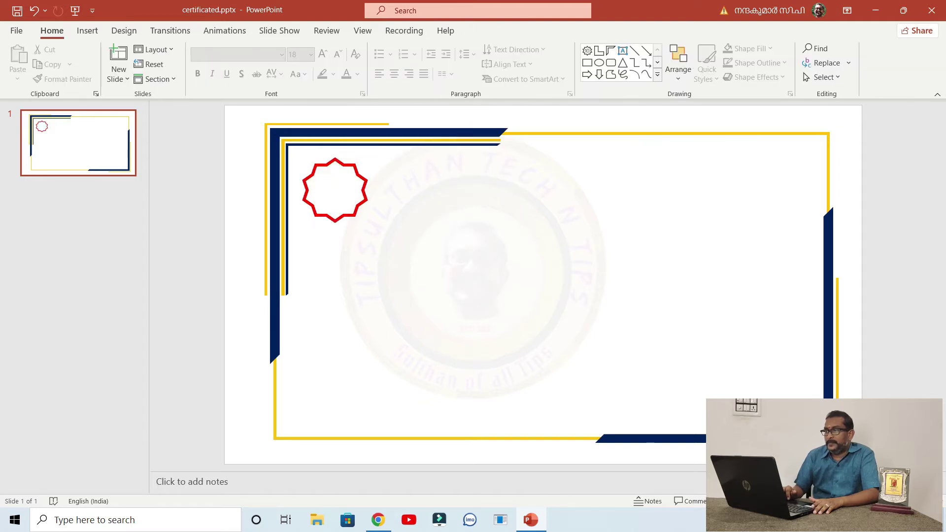
{"action": "left_click", "coordinate": [351, 168]}
{"action": "right_click", "coordinate": [350, 169]}
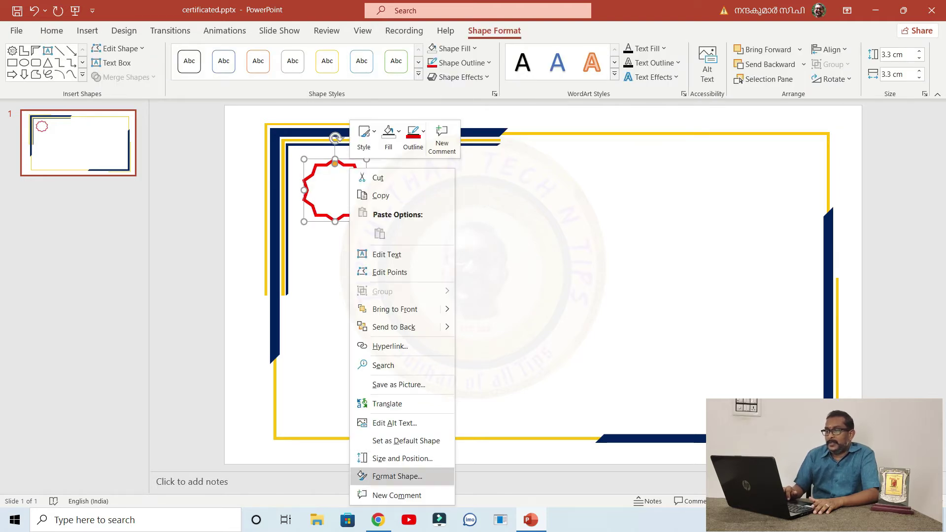
Step: Fill the star with the round poster logo picture from the YOUTUBE 'in' folder
{"action": "left_click", "coordinate": [397, 476]}
{"action": "left_click", "coordinate": [835, 155]}
{"action": "left_click", "coordinate": [788, 156]}
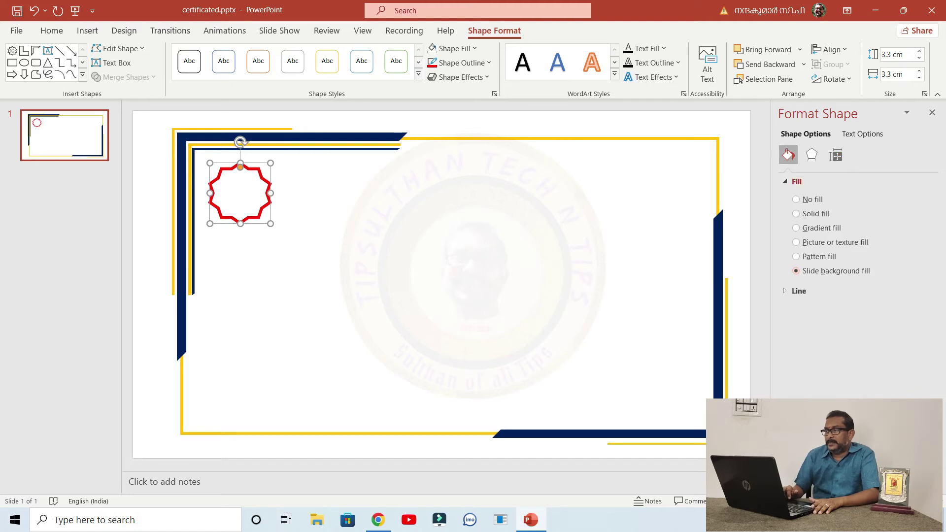
{"action": "left_click", "coordinate": [795, 241]}
{"action": "left_click", "coordinate": [813, 306]}
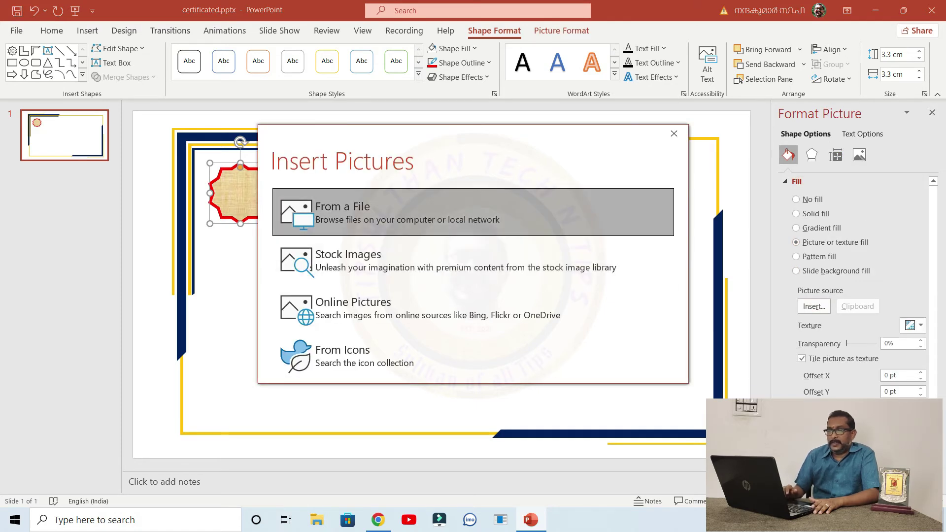
{"action": "left_click", "coordinate": [345, 212]}
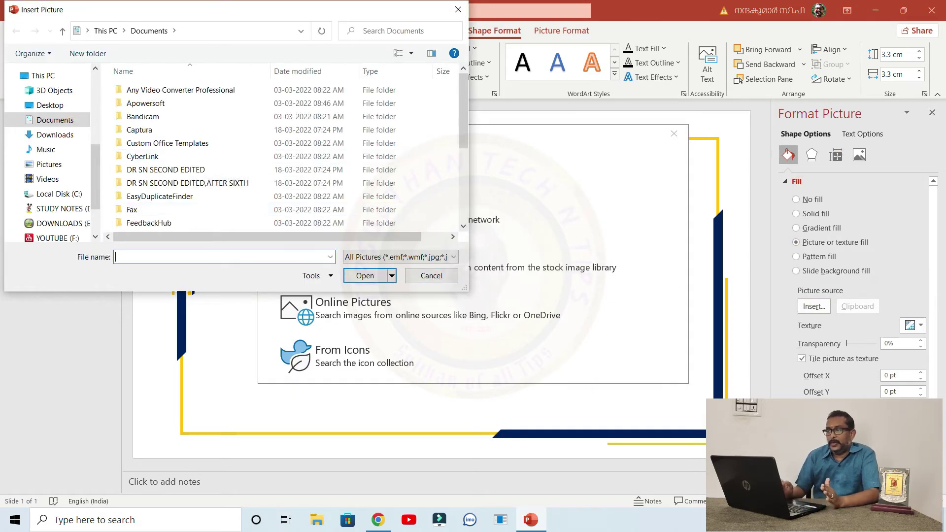
{"action": "left_click", "coordinate": [57, 238]}
{"action": "double_click", "coordinate": [142, 143]}
{"action": "double_click", "coordinate": [213, 176]}
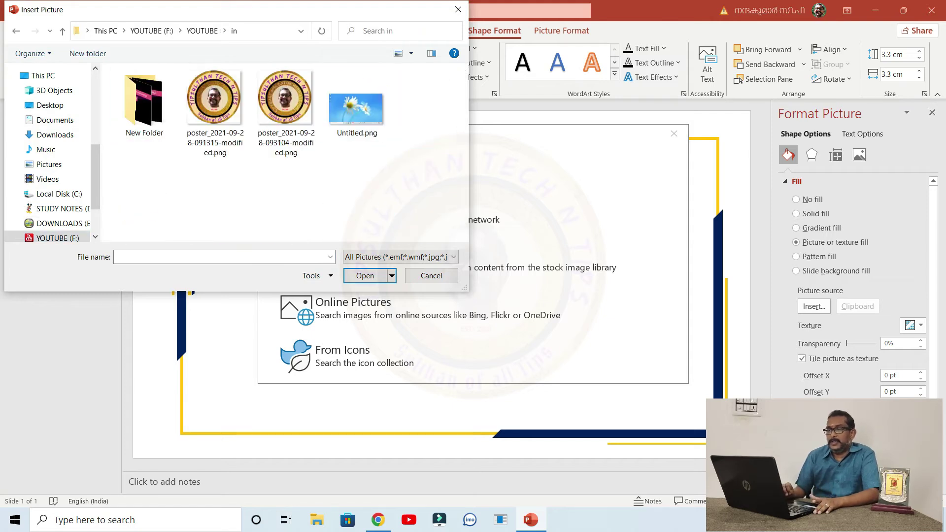
{"action": "double_click", "coordinate": [214, 108]}
{"action": "key", "text": "Escape"}
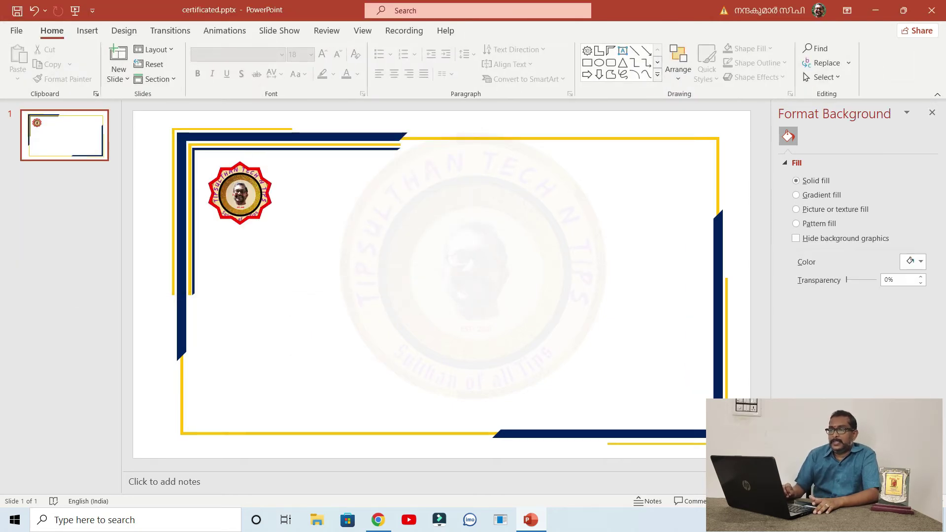
{"action": "left_click", "coordinate": [932, 112]}
Step: Change the star logo's outline colour from red to orange
{"action": "left_click", "coordinate": [335, 190]}
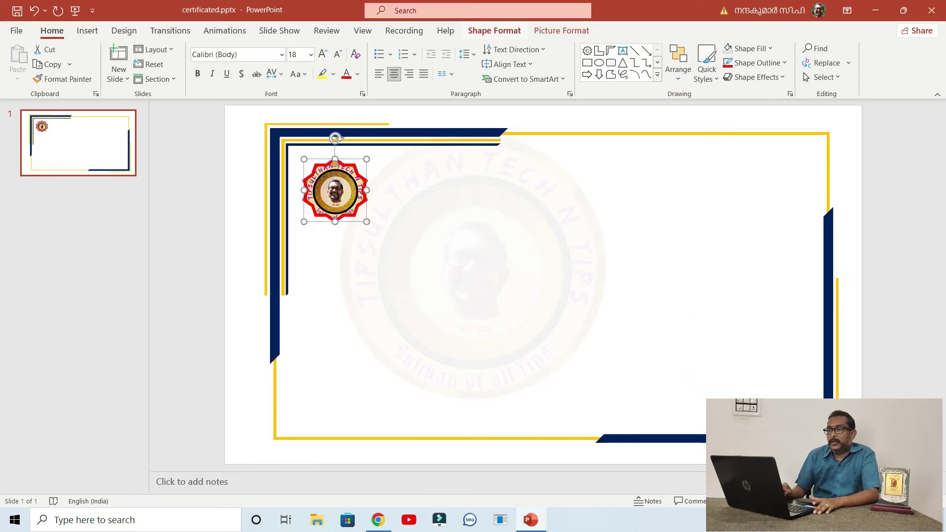
{"action": "left_click", "coordinate": [494, 30]}
{"action": "left_click", "coordinate": [463, 62]}
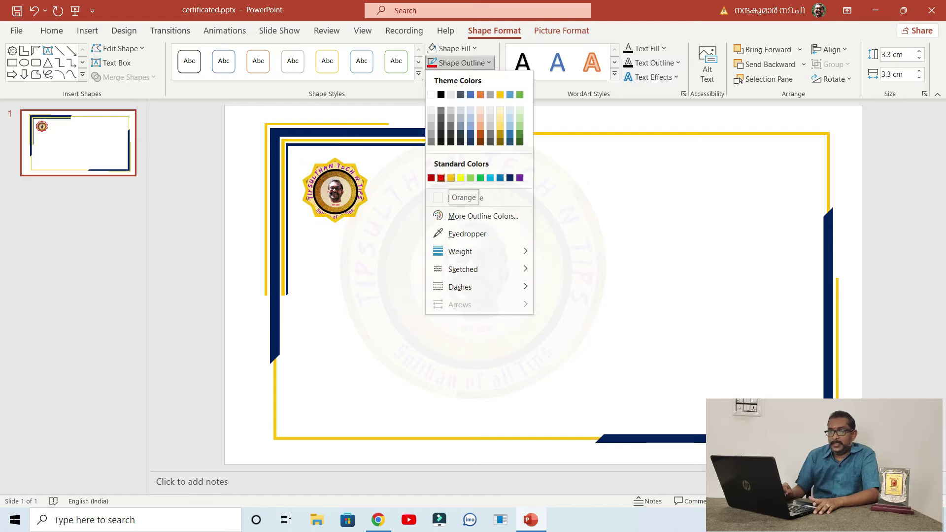
{"action": "left_click", "coordinate": [447, 178]}
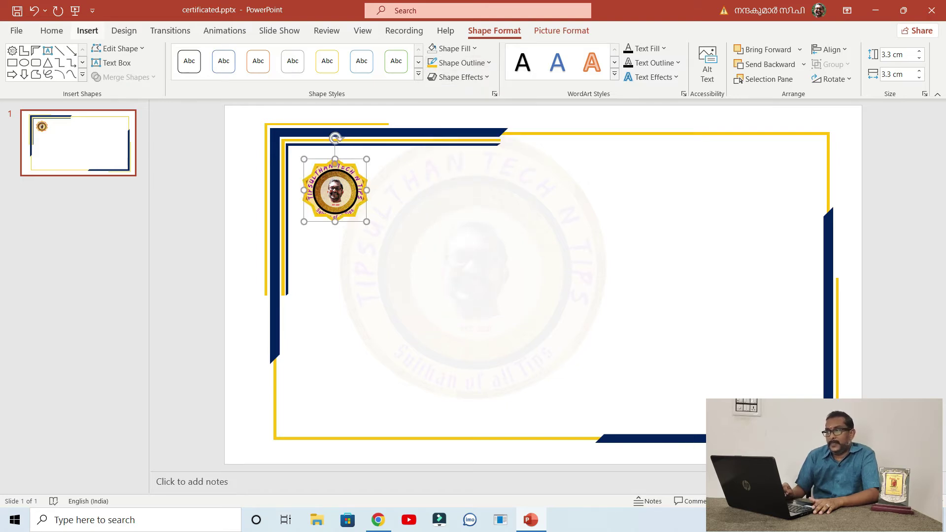
{"action": "left_click", "coordinate": [87, 31]}
{"action": "left_click", "coordinate": [194, 62]}
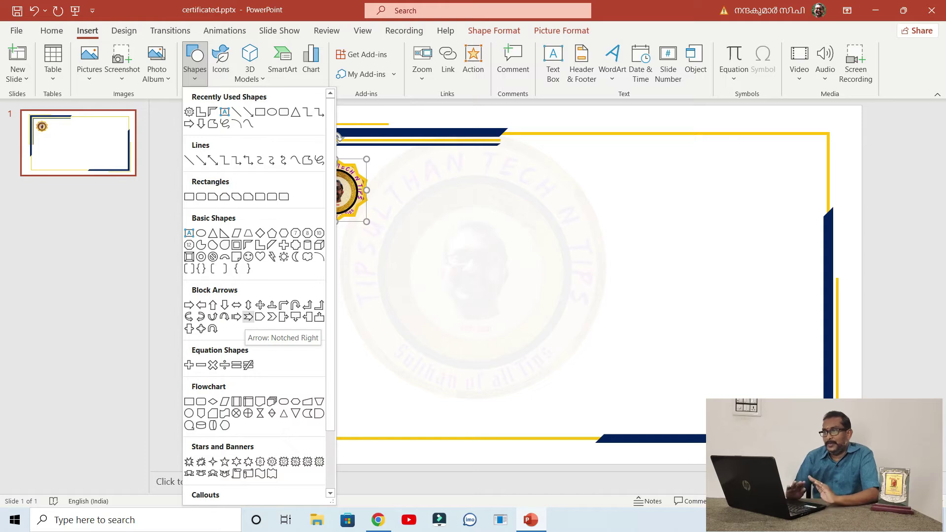
Step: Add a gold, outline-free notched-arrow ribbon, rotated diagonally and sent behind the logo
{"action": "left_click", "coordinate": [248, 317]}
{"action": "left_click_drag", "start_coordinate": [318, 272], "coordinate": [395, 285]}
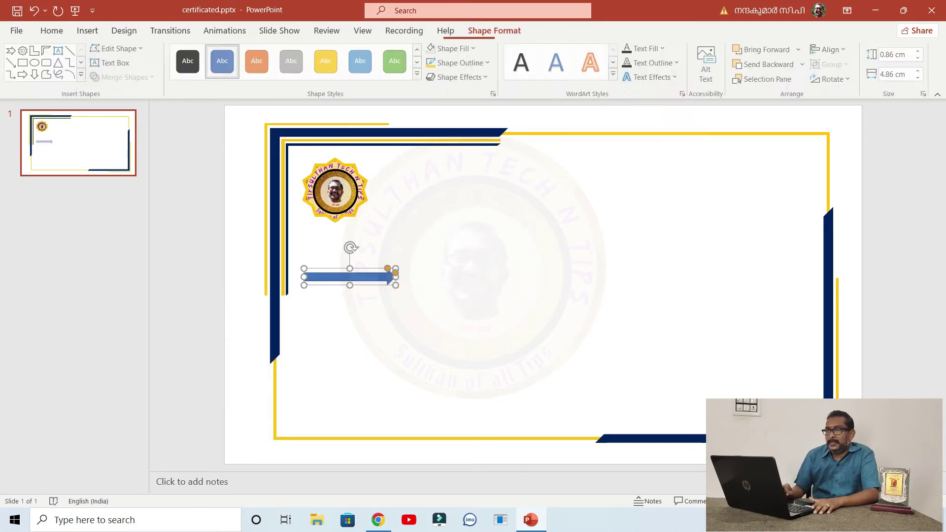
{"action": "left_click", "coordinate": [461, 62]}
{"action": "left_click", "coordinate": [461, 196]}
{"action": "left_click", "coordinate": [452, 49]}
{"action": "left_click", "coordinate": [450, 163]}
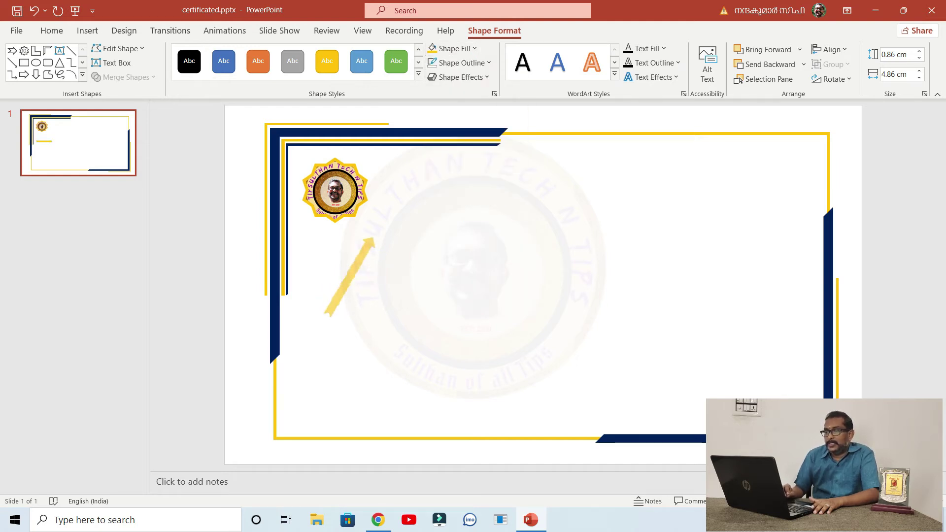
{"action": "left_click_drag", "start_coordinate": [323, 265], "coordinate": [321, 217]}
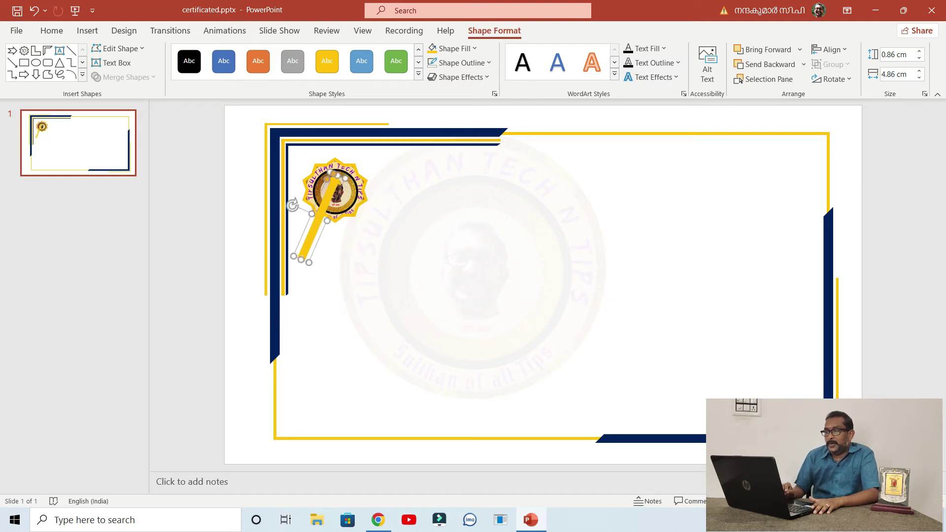
{"action": "left_click", "coordinate": [766, 64]}
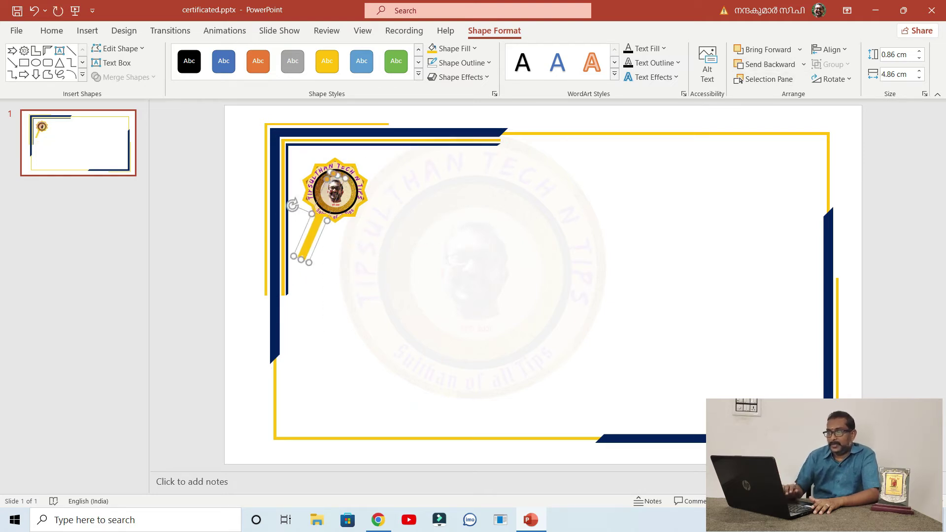
Step: Duplicate the ribbon, tilt it the other way beside the first, and tuck it behind the logo
{"action": "mouse_move", "coordinate": [310, 236]}
{"action": "left_mouse_down"}
{"action": "mouse_move", "coordinate": [340, 239]}
{"action": "mouse_move", "coordinate": [308, 246]}
{"action": "left_mouse_up"}
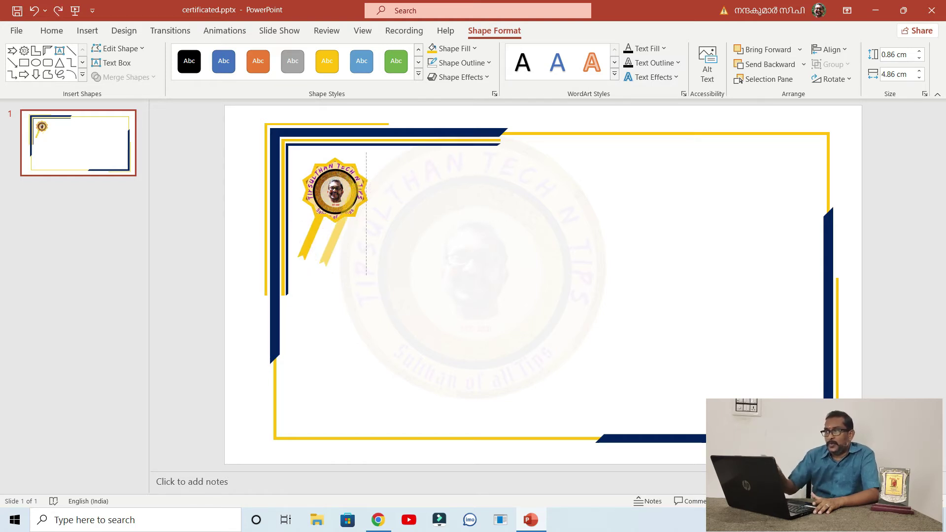
{"action": "left_click_drag", "start_coordinate": [314, 212], "coordinate": [313, 233]}
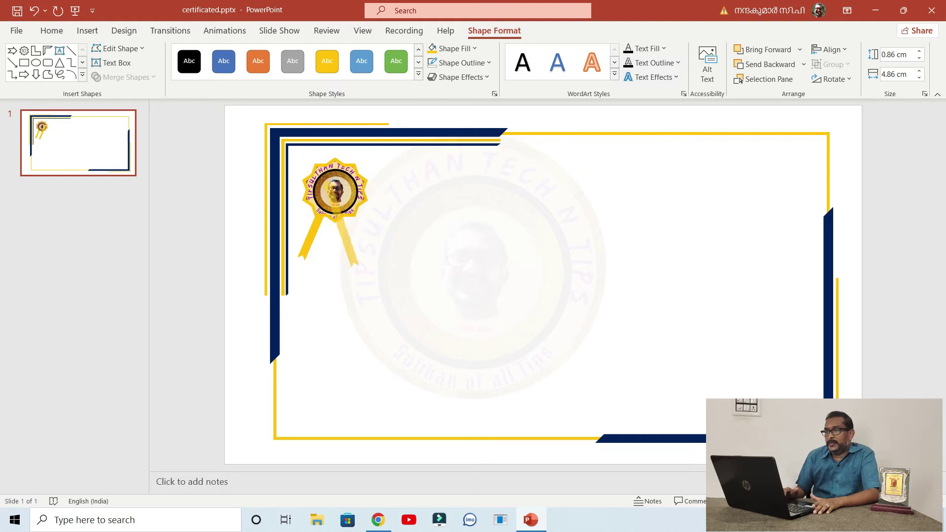
{"action": "mouse_move", "coordinate": [340, 231]}
{"action": "left_mouse_down"}
{"action": "mouse_move", "coordinate": [347, 236]}
{"action": "mouse_move", "coordinate": [306, 236]}
{"action": "mouse_move", "coordinate": [315, 239]}
{"action": "mouse_move", "coordinate": [320, 223]}
{"action": "mouse_move", "coordinate": [338, 225]}
{"action": "left_mouse_up"}
{"action": "left_click", "coordinate": [768, 64]}
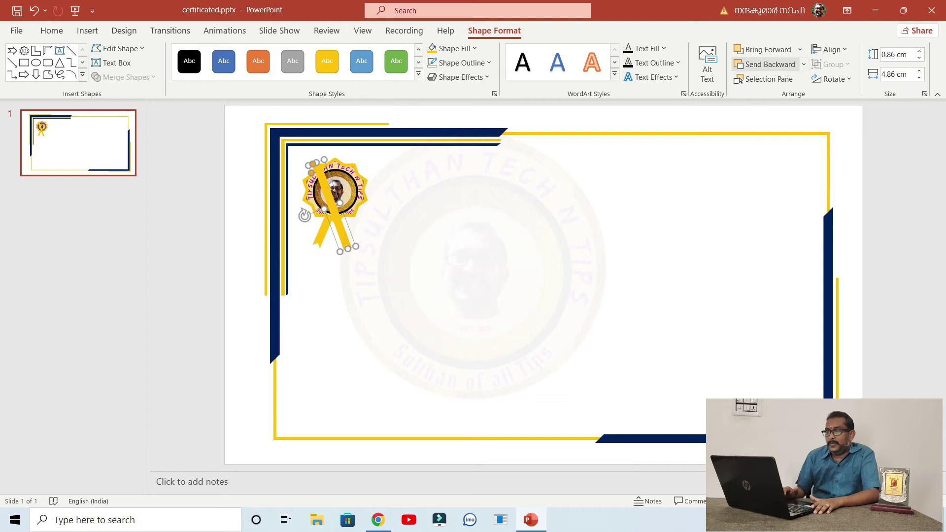
{"action": "key", "text": "Escape"}
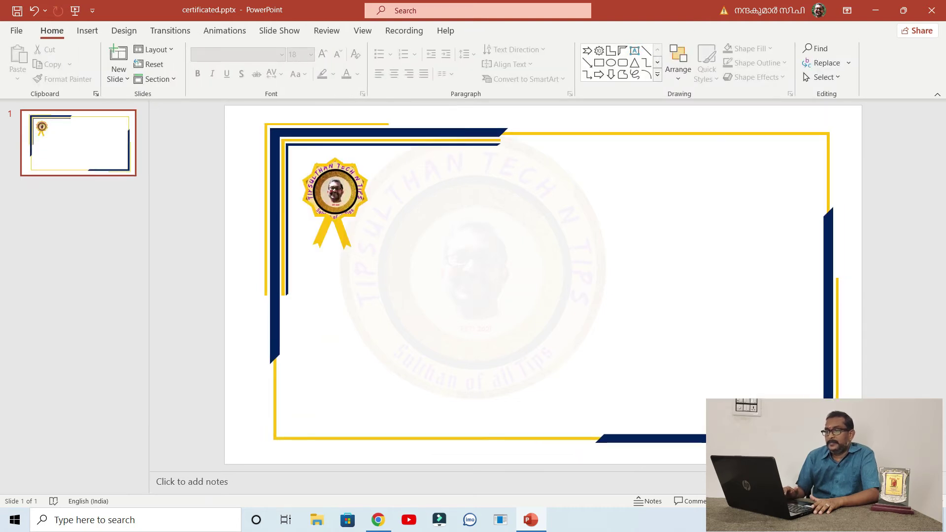
{"action": "left_click", "coordinate": [87, 30]}
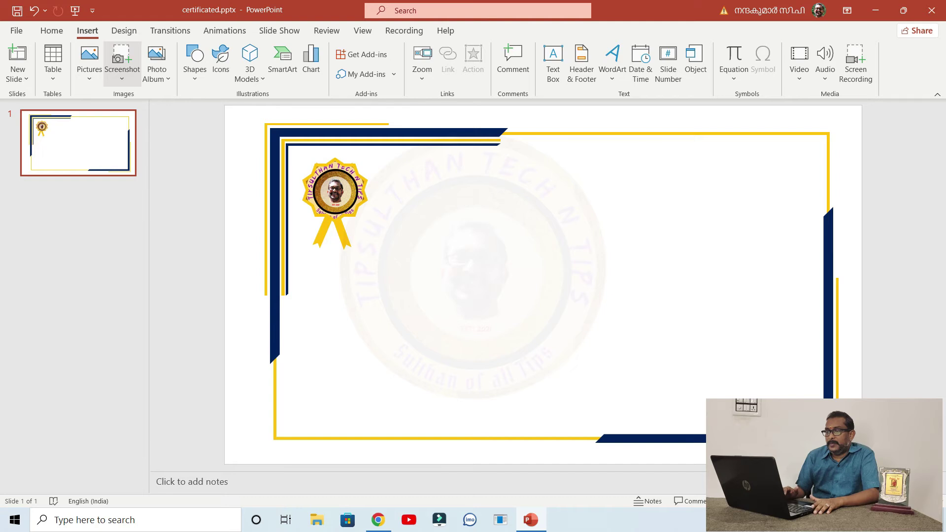
{"action": "left_click", "coordinate": [195, 62]}
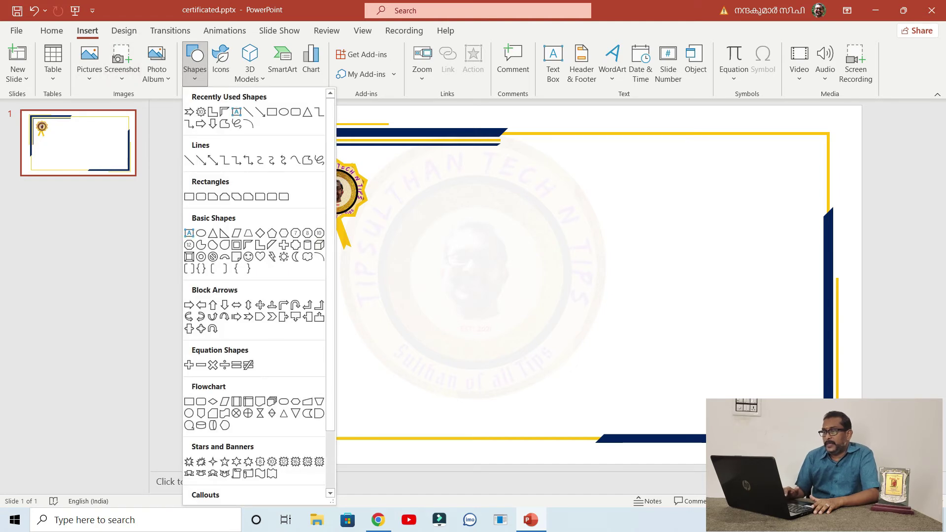
Step: Add a wide CERTIFICATE text box near the top and enlarge it to 66 pt
{"action": "left_click", "coordinate": [237, 111]}
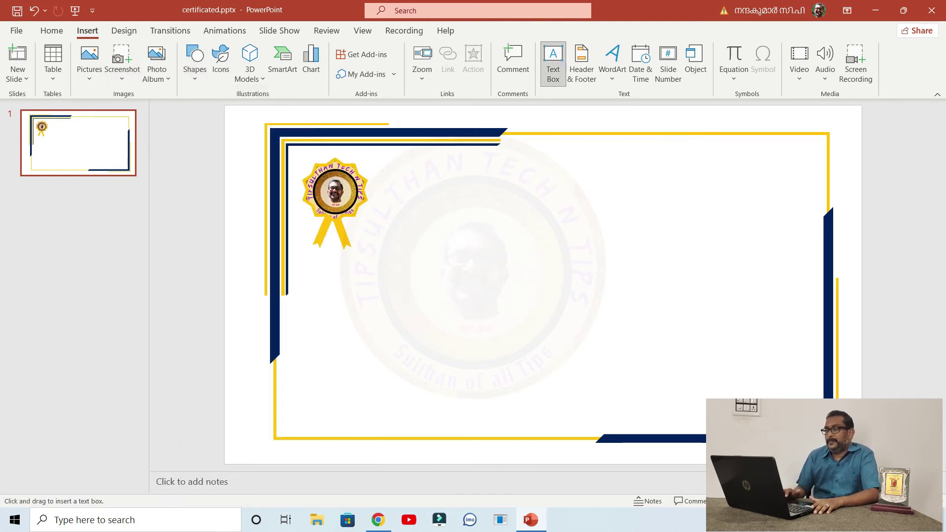
{"action": "left_click", "coordinate": [401, 186]}
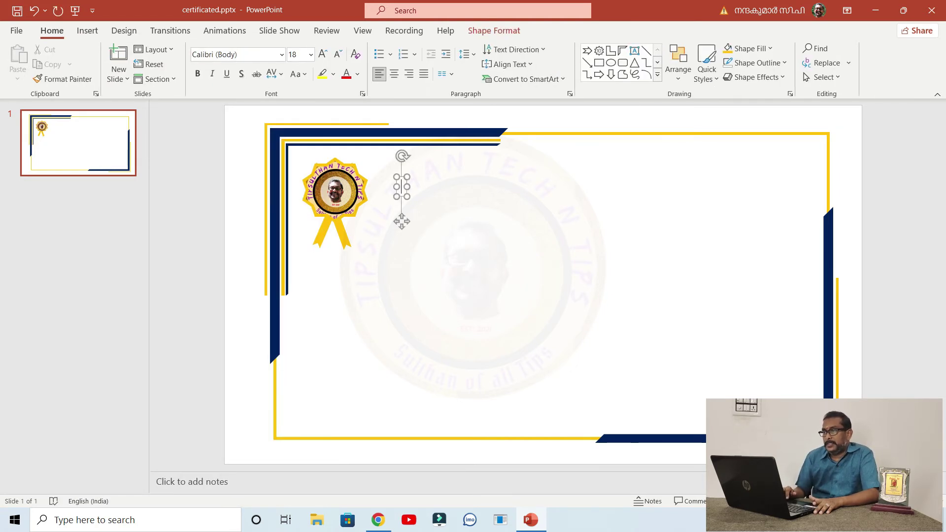
{"action": "type", "text": "CERTIFICATE"}
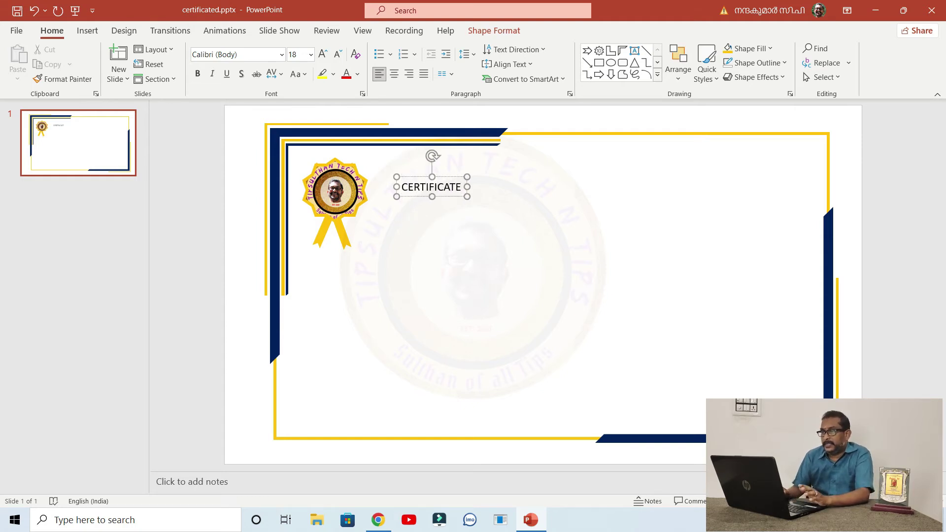
{"action": "left_click_drag", "start_coordinate": [467, 187], "coordinate": [730, 186]}
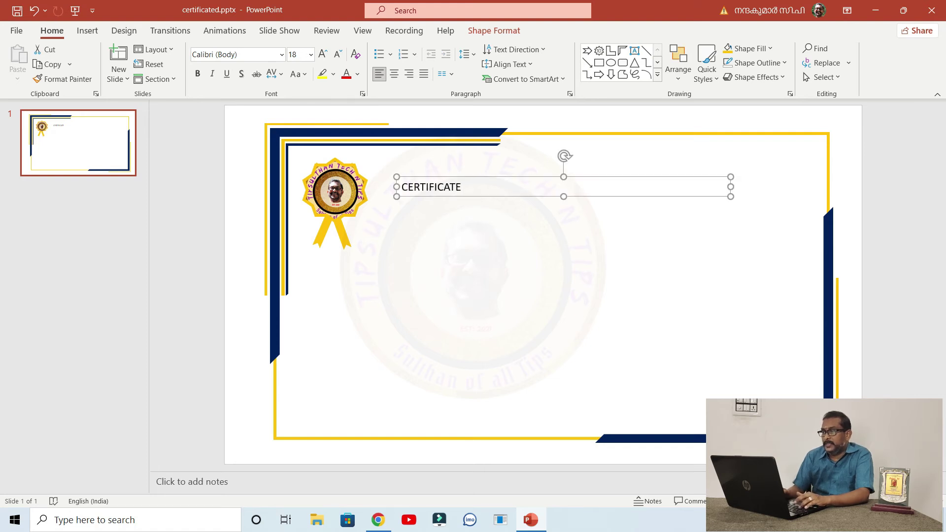
{"action": "left_click", "coordinate": [461, 187]}
{"action": "key", "text": "ctrl+a"}
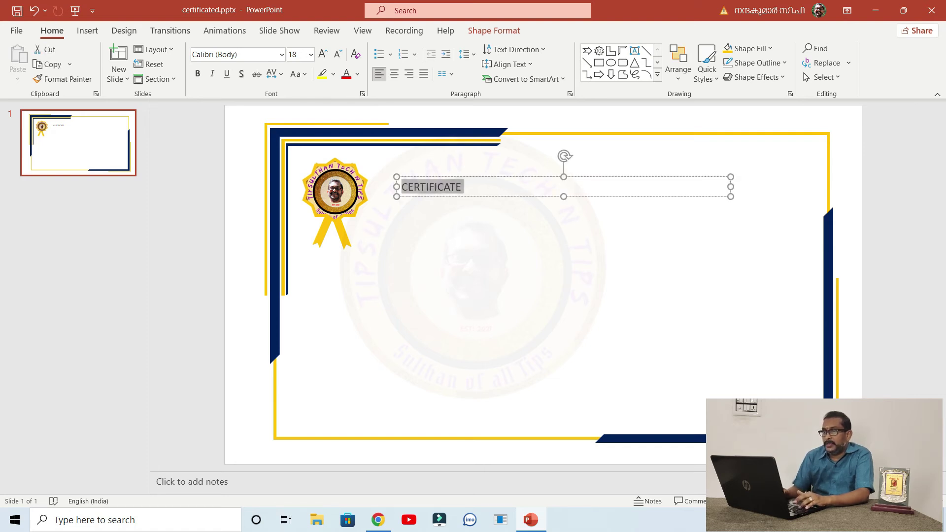
{"action": "left_click", "coordinate": [323, 54]}
{"action": "left_click", "coordinate": [324, 54]}
{"action": "left_click", "coordinate": [323, 54]}
{"action": "left_click", "coordinate": [323, 53]}
{"action": "left_click", "coordinate": [323, 54]}
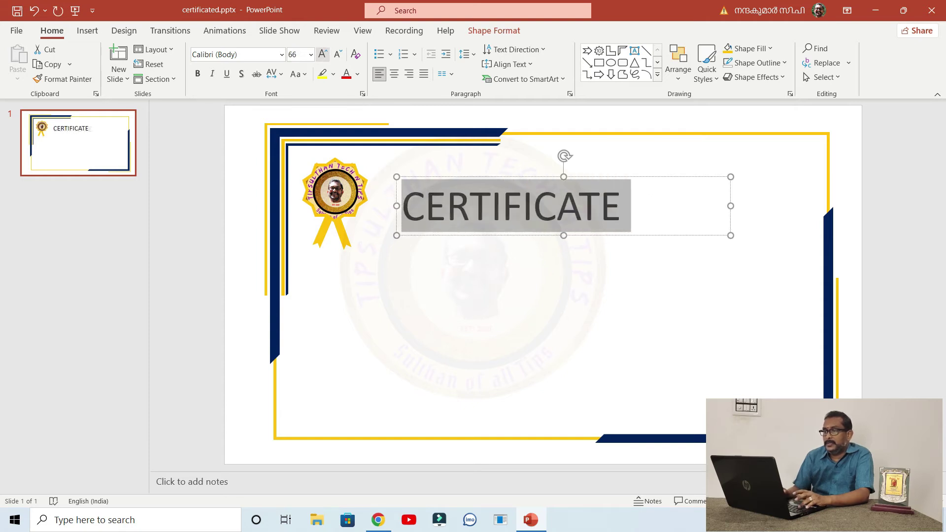
Step: Set the title to Baskerville Old Face with normal character spacing
{"action": "left_click", "coordinate": [232, 54]}
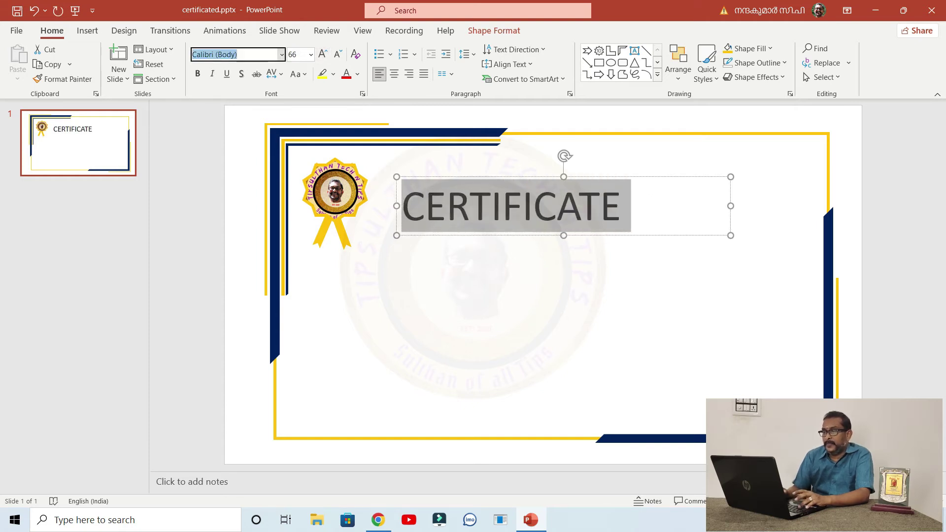
{"action": "key", "text": "alt+Down"}
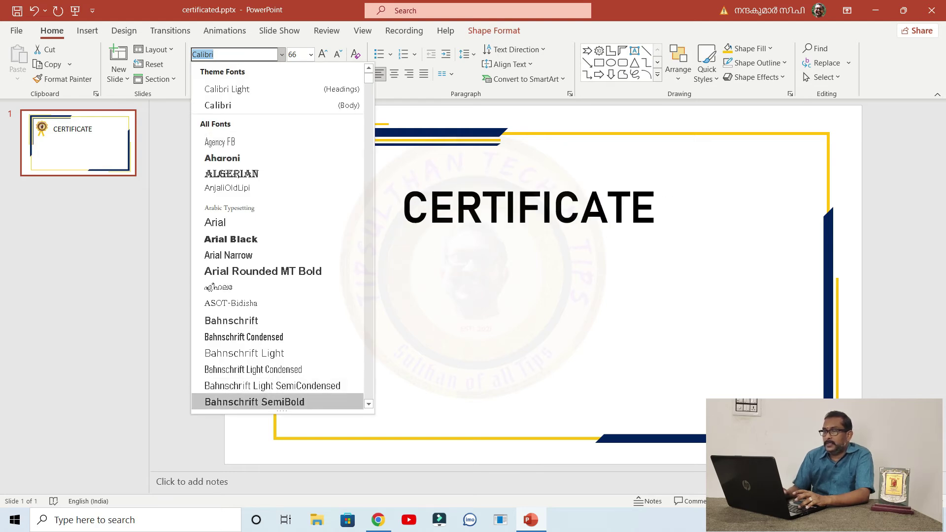
{"action": "scroll", "coordinate": [281, 236], "scroll_direction": "down", "scroll_amount": 3}
{"action": "scroll", "coordinate": [281, 237], "scroll_direction": "down", "scroll_amount": 1}
{"action": "scroll", "coordinate": [281, 236], "scroll_direction": "down", "scroll_amount": 3}
{"action": "scroll", "coordinate": [276, 375], "scroll_direction": "down", "scroll_amount": 1}
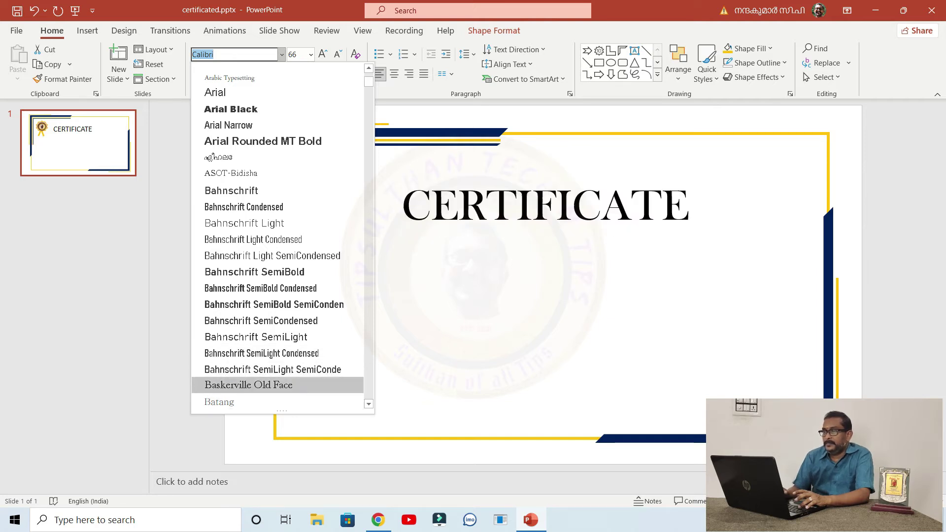
{"action": "left_click", "coordinate": [248, 385]}
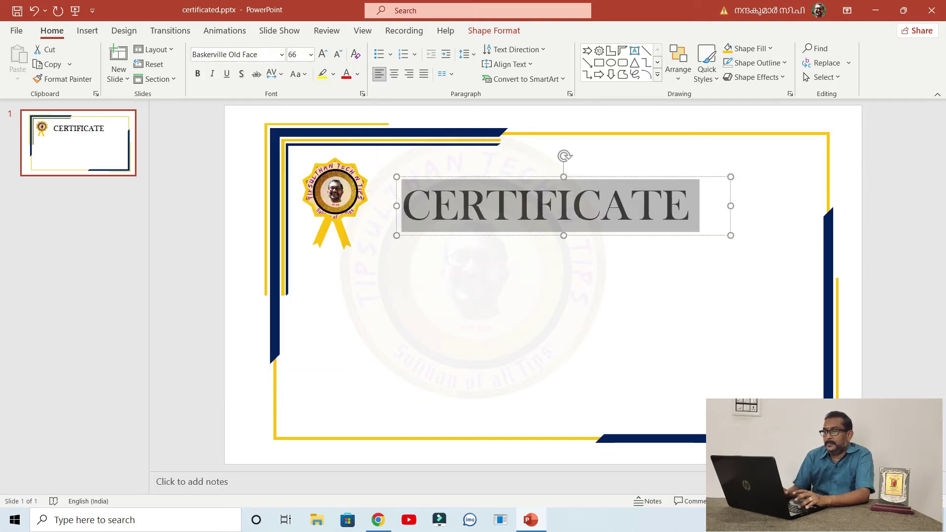
{"action": "left_click", "coordinate": [272, 74]}
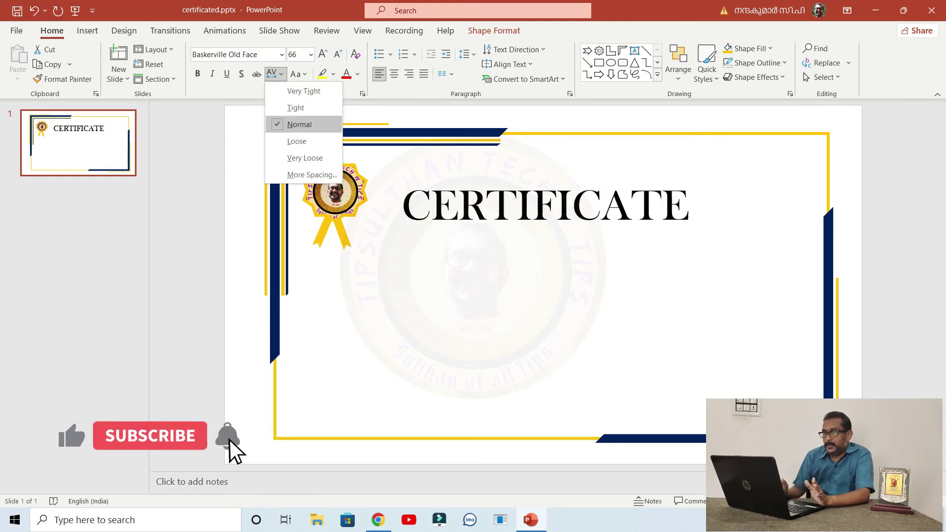
{"action": "left_click", "coordinate": [300, 124]}
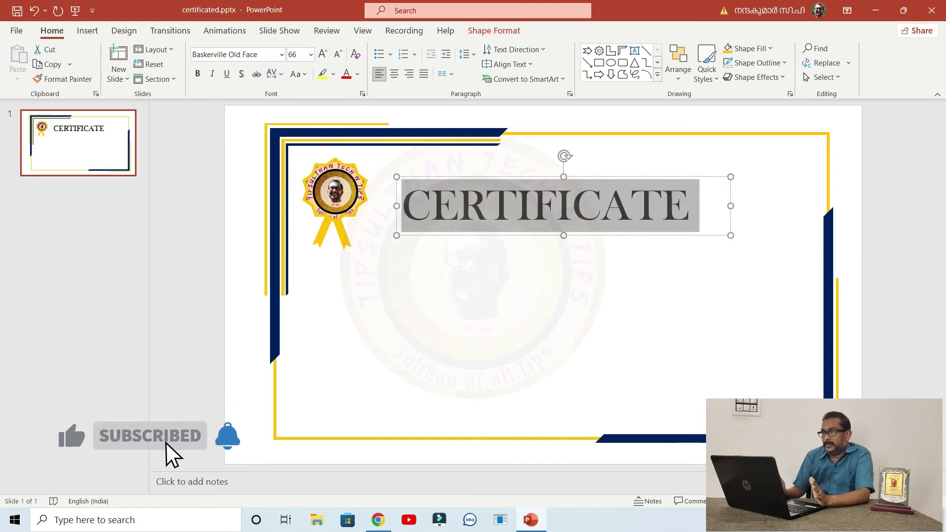
Step: Nudge the CERTIFICATE title slightly upward into alignment
{"action": "left_click_drag", "start_coordinate": [641, 235], "coordinate": [640, 220]}
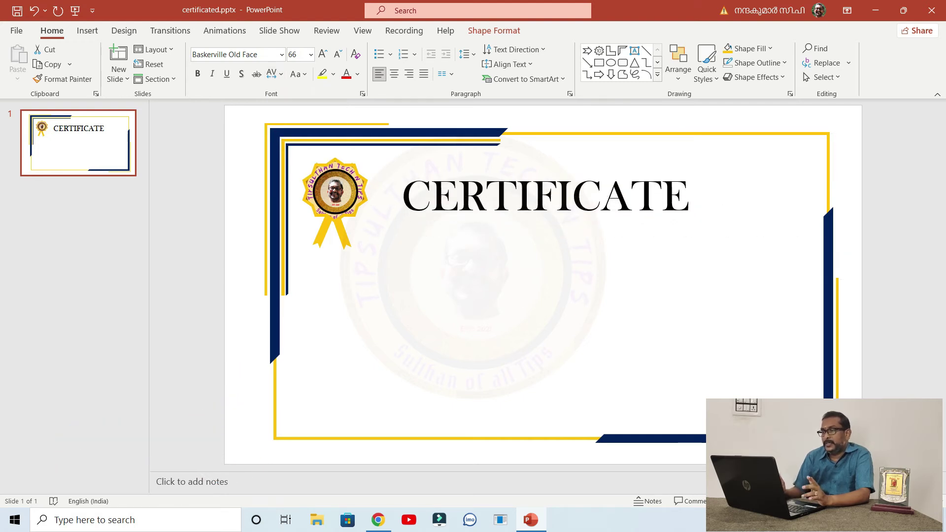
{"action": "key", "text": "Up"}
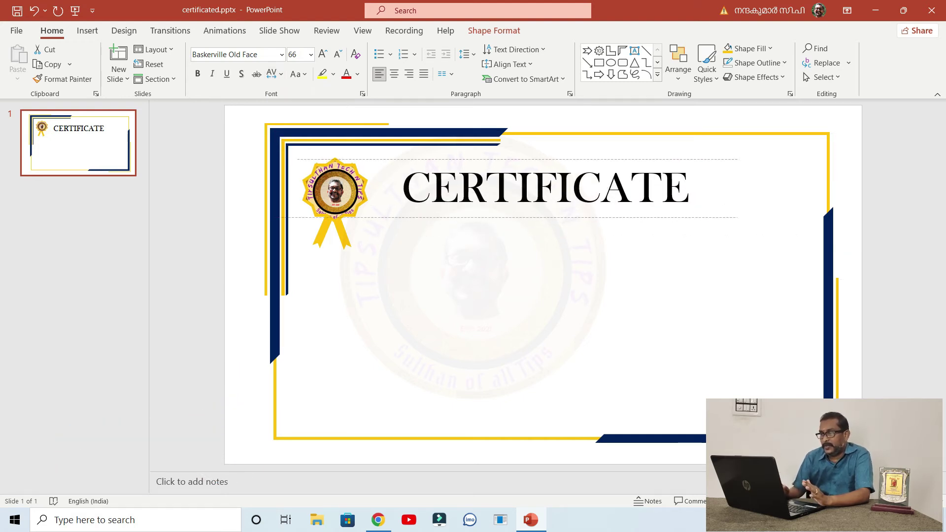
{"action": "key", "text": "Up"}
{"action": "key", "text": "Right"}
{"action": "key", "text": "Right"}
{"action": "key", "text": "Right"}
{"action": "key", "text": "Left"}
{"action": "key", "text": "Left"}
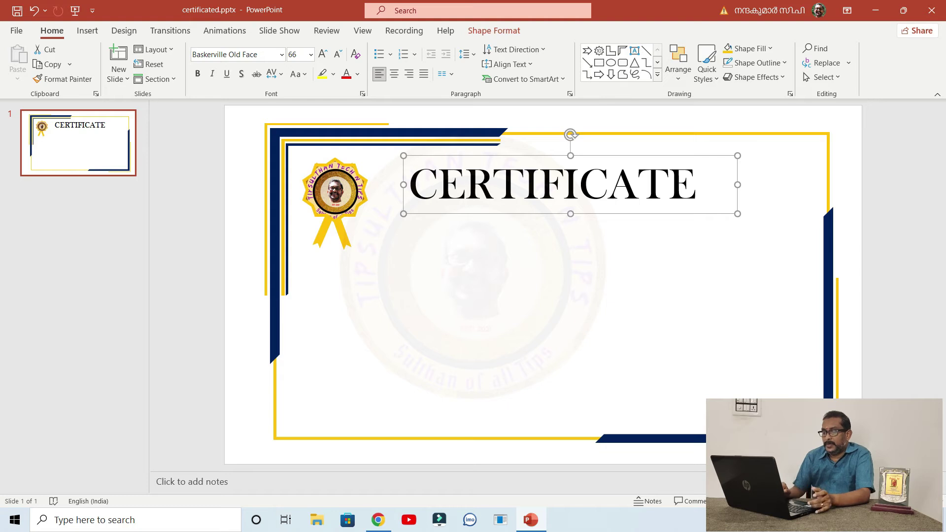
{"action": "key", "text": "ctrl+z"}
Step: Copy the title below as an 18 pt, centred OF APPRECIATION subtitle
{"action": "left_click_drag", "start_coordinate": [570, 213], "coordinate": [572, 260], "text": "ctrl"}
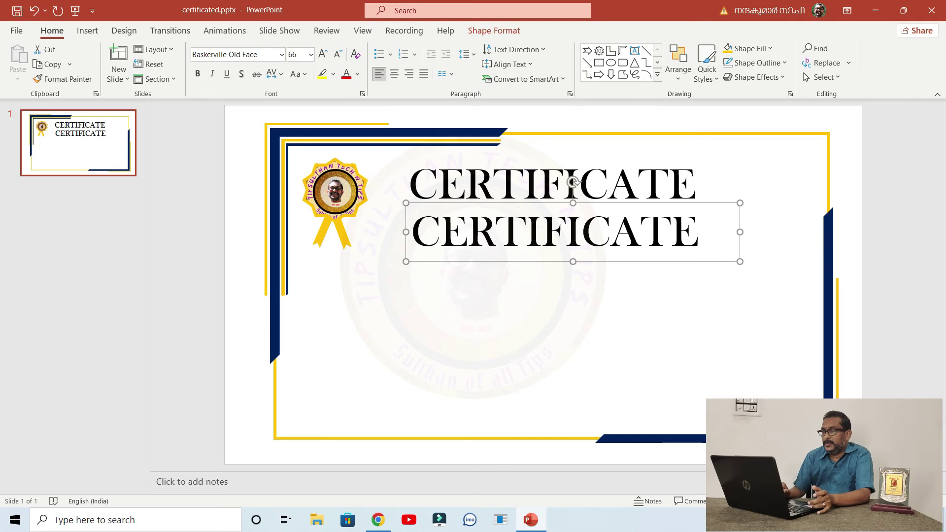
{"action": "key", "text": "ctrl+y"}
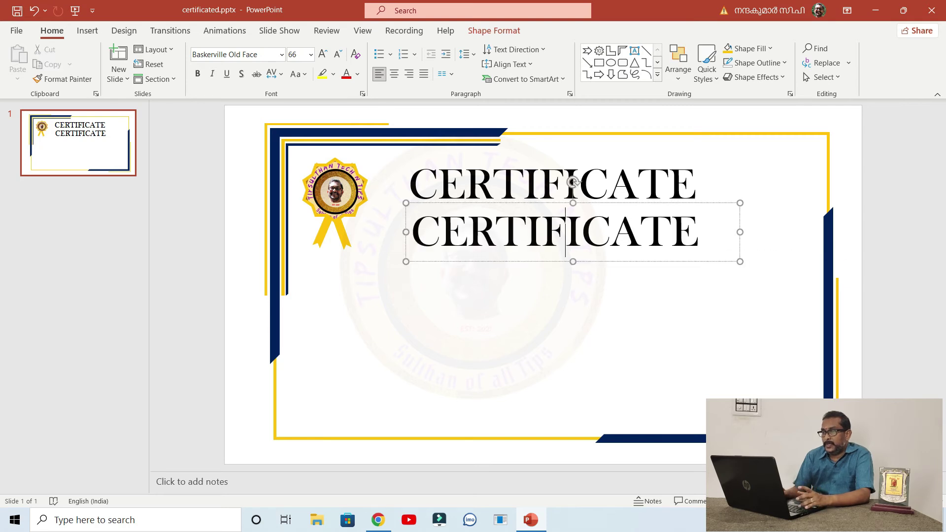
{"action": "key", "text": "ctrl+a"}
{"action": "type", "text": "OF AP"}
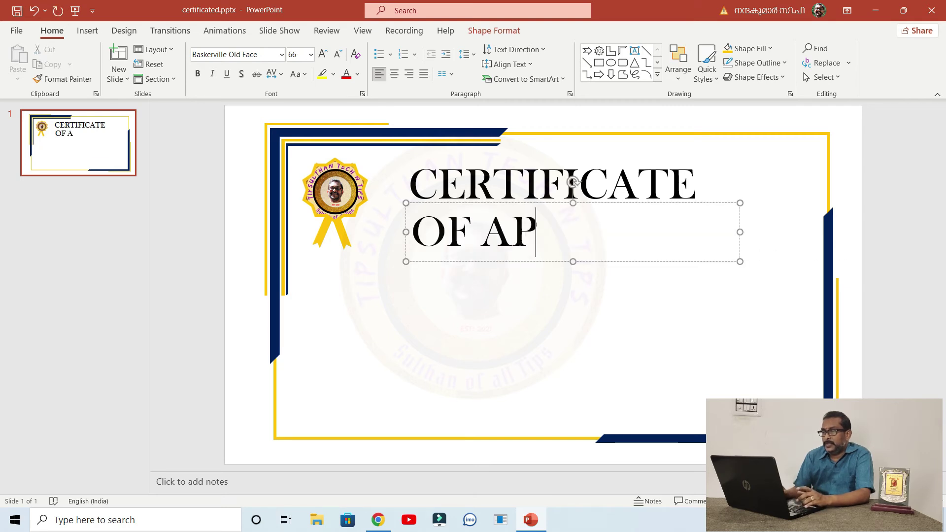
{"action": "type", "text": "PRECIATION"}
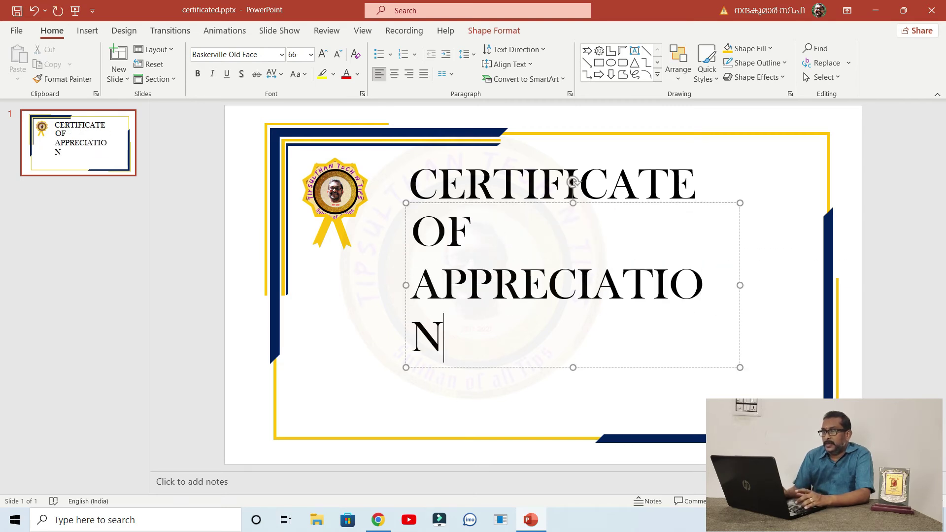
{"action": "key", "text": "ctrl+a"}
{"action": "key", "text": "ctrl+bracketleft"}
{"action": "key", "text": "ctrl+bracketleft"}
{"action": "key", "text": "ctrl+bracketleft"}
{"action": "key", "text": "ctrl+bracketleft"}
{"action": "key", "text": "ctrl+bracketleft"}
{"action": "key", "text": "ctrl+bracketleft"}
{"action": "key", "text": "ctrl+bracketleft"}
{"action": "key", "text": "ctrl+bracketleft"}
{"action": "key", "text": "ctrl+bracketleft"}
{"action": "key", "text": "ctrl+e"}
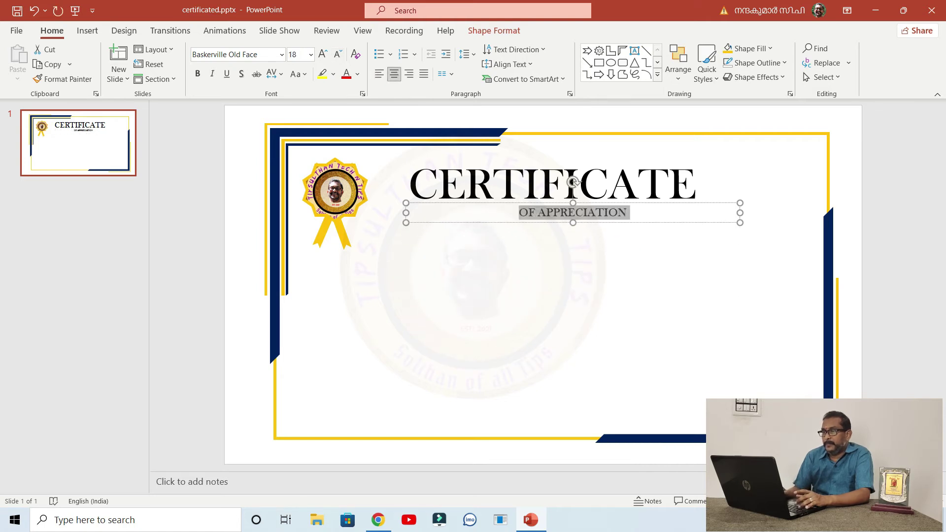
{"action": "left_click_drag", "start_coordinate": [405, 222], "coordinate": [393, 222]}
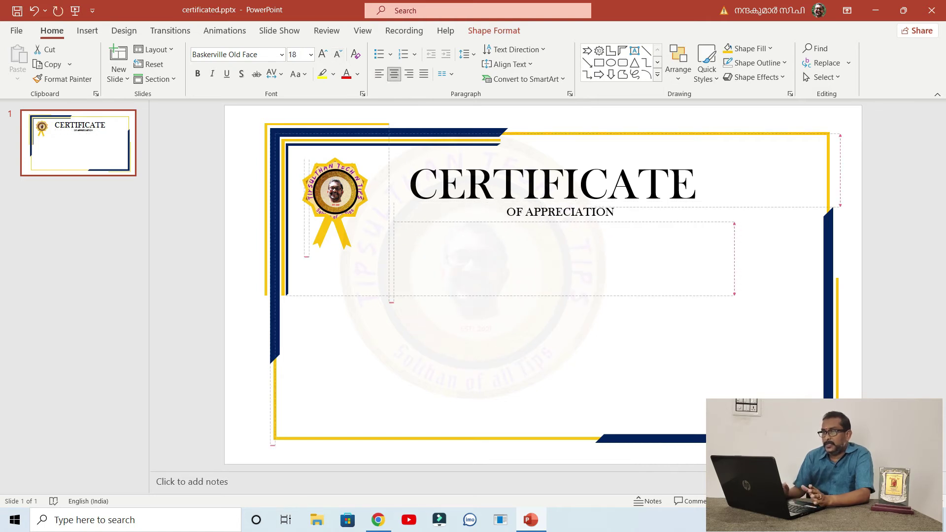
{"action": "key", "text": "Escape"}
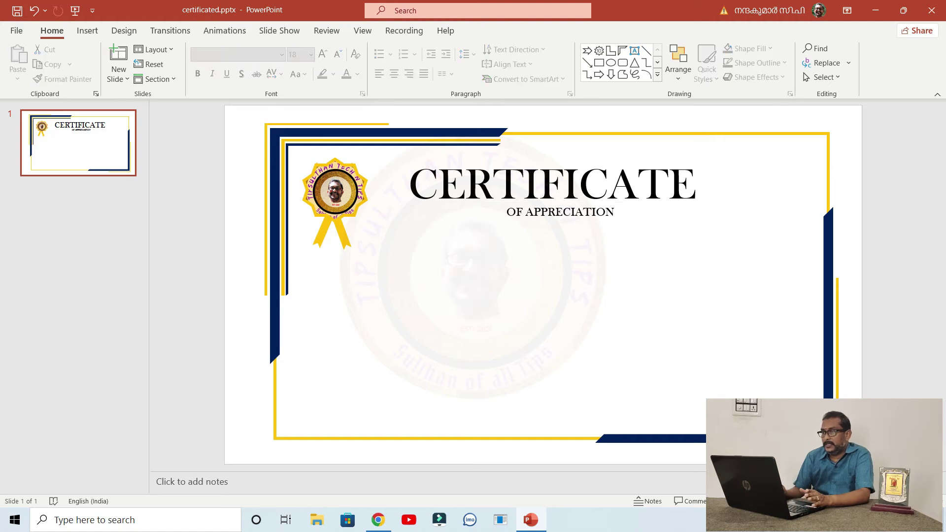
Step: Duplicate the subtitle below it and retype it as PROUDLY PRESENTED TO
{"action": "mouse_move", "coordinate": [560, 211]}
{"action": "left_mouse_down"}
{"action": "mouse_move", "coordinate": [569, 195]}
{"action": "mouse_move", "coordinate": [564, 217]}
{"action": "left_mouse_up"}
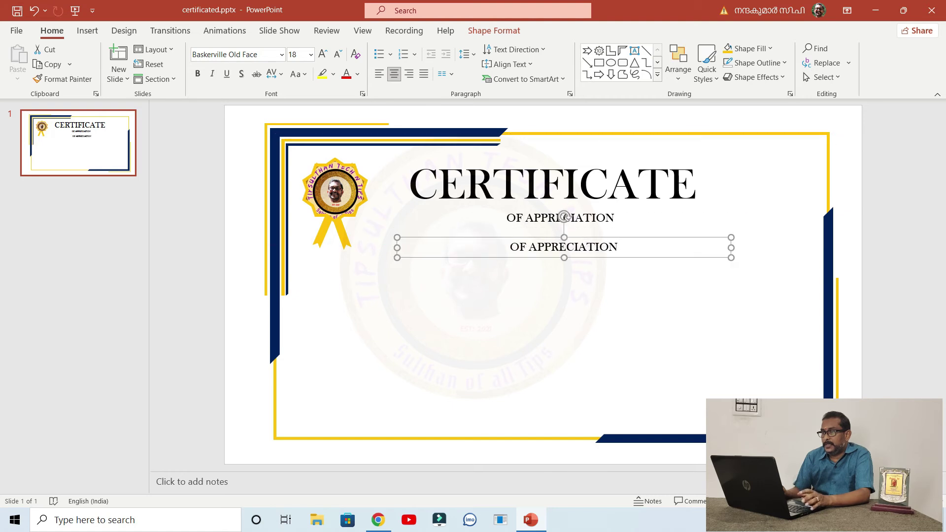
{"action": "key", "text": "Delete"}
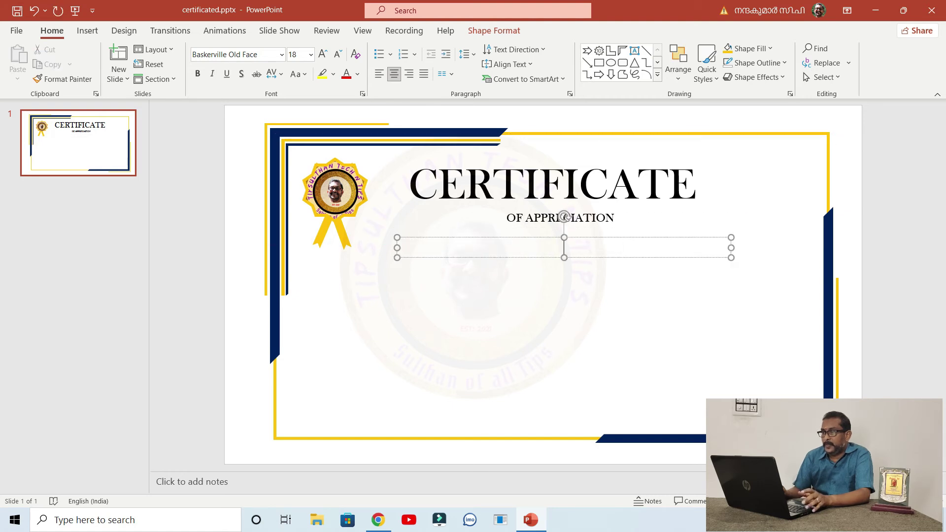
{"action": "type", "text": "PROUDLY"}
{"action": "key", "text": "BackSpace"}
{"action": "key", "text": "BackSpace"}
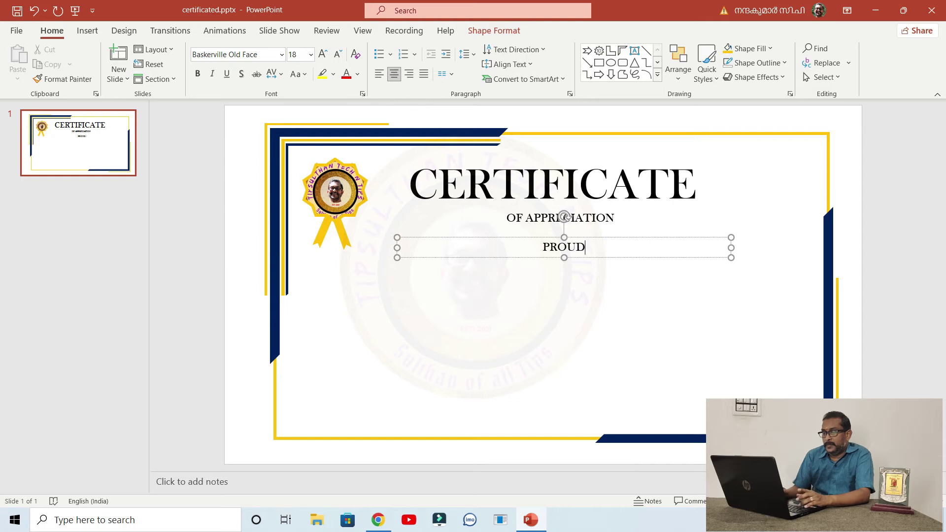
{"action": "type", "text": "LY PRESENT"}
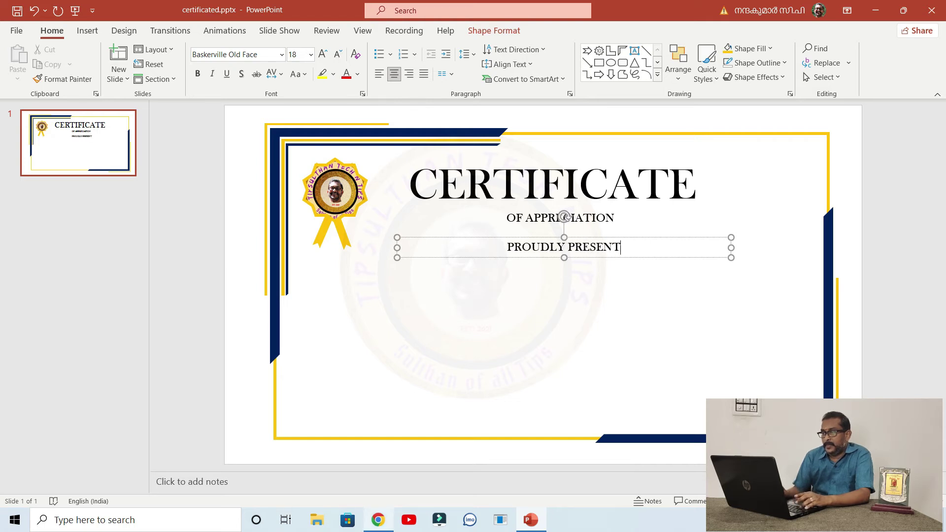
{"action": "type", "text": "ED TO"}
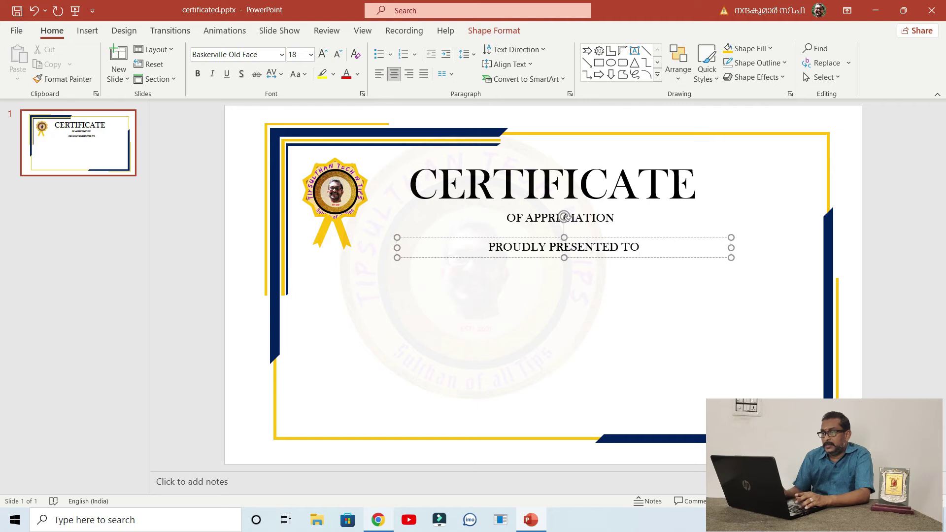
Step: Enlarge the PROUDLY PRESENTED TO line to 20 pt
{"action": "triple_click", "coordinate": [564, 218]}
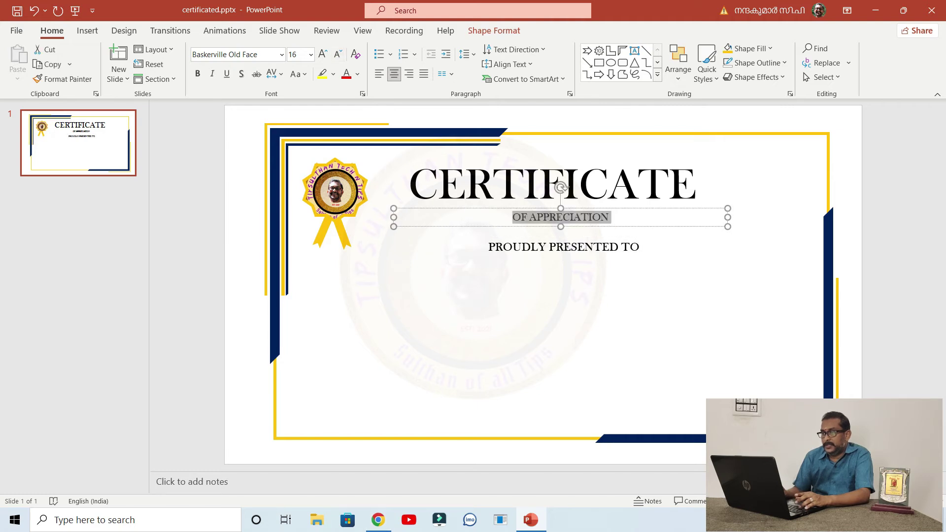
{"action": "triple_click", "coordinate": [564, 247]}
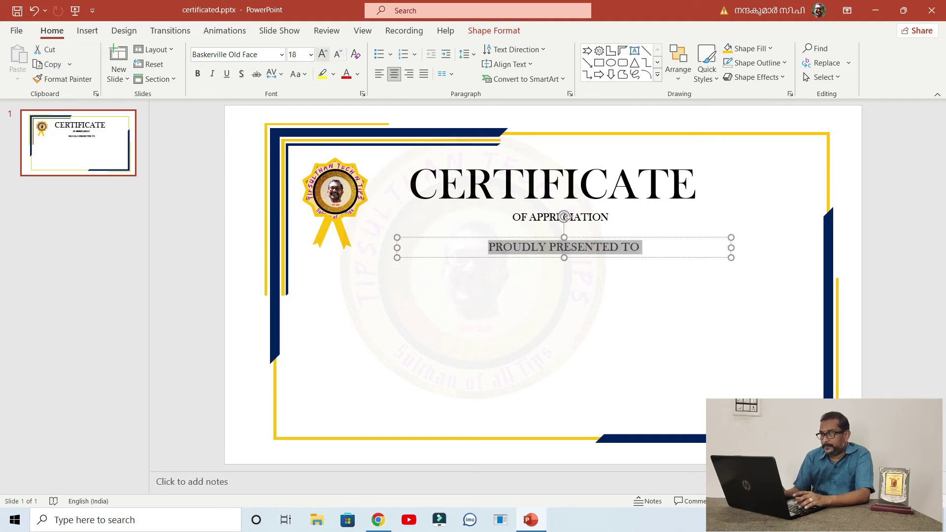
{"action": "left_click", "coordinate": [323, 54]}
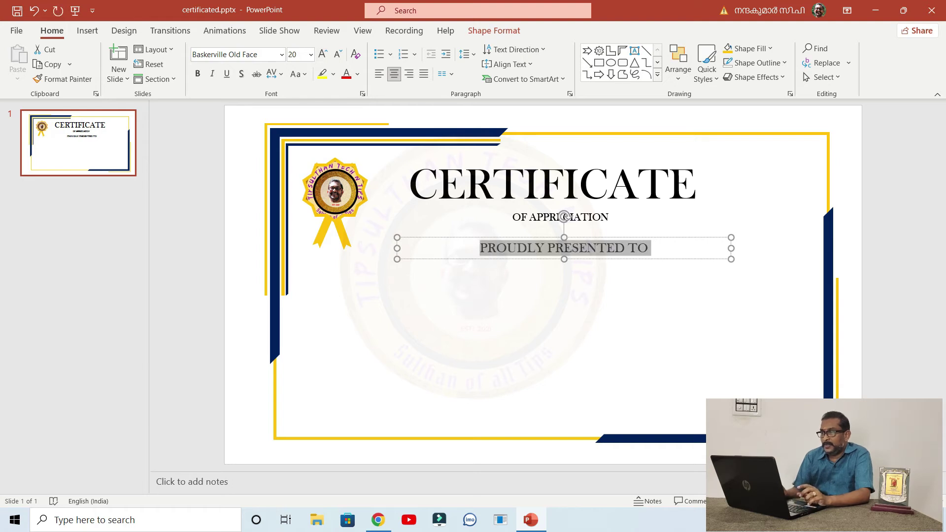
{"action": "key", "text": "Escape"}
{"action": "key", "text": "Escape"}
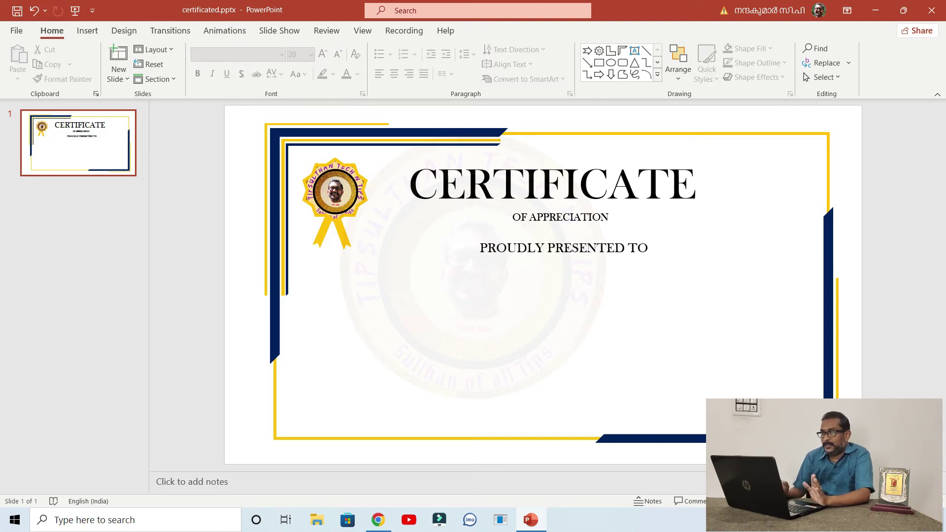
Step: Duplicate the PROUDLY PRESENTED TO box, move it down, and type NAME
{"action": "left_click", "coordinate": [496, 248]}
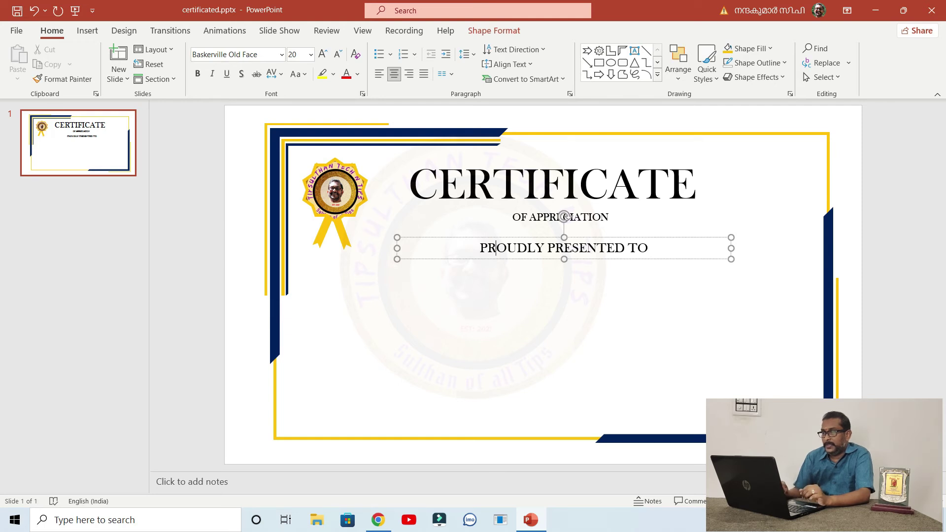
{"action": "key", "text": "ctrl+d"}
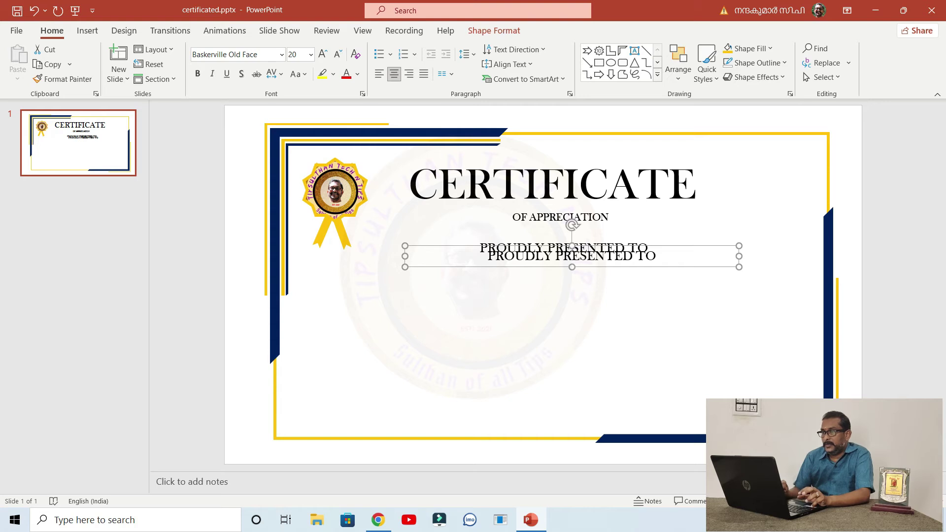
{"action": "key", "text": "Down"}
{"action": "key", "text": "Down"}
{"action": "key", "text": "Down"}
{"action": "key", "text": "Down"}
{"action": "key", "text": "Down"}
{"action": "key", "text": "Left"}
{"action": "key", "text": "Left"}
{"action": "key", "text": "Return"}
{"action": "key", "text": "Delete"}
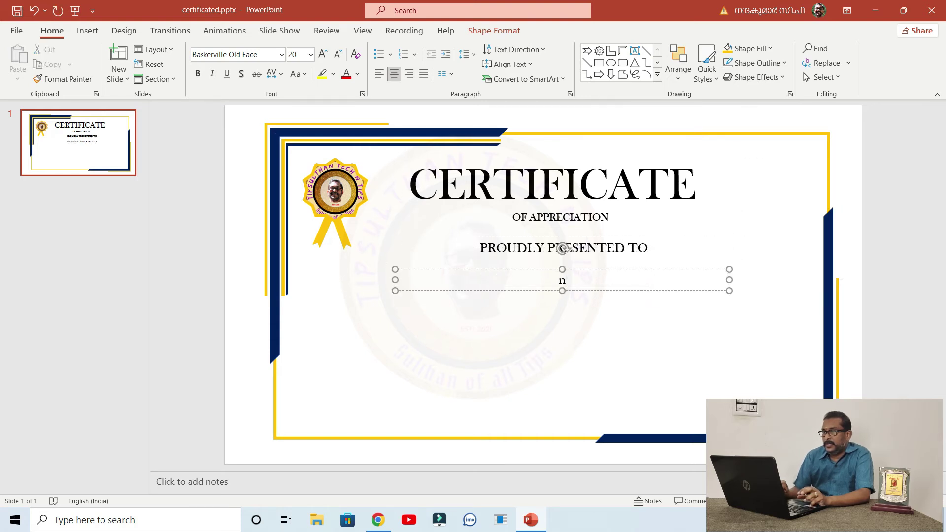
{"action": "type", "text": "AME"}
Step: Set NAME in Bradley Hand ITC at size 40
{"action": "key", "text": "ctrl+a"}
{"action": "key", "text": "ctrl+shift+f"}
{"action": "key", "text": "alt+Down"}
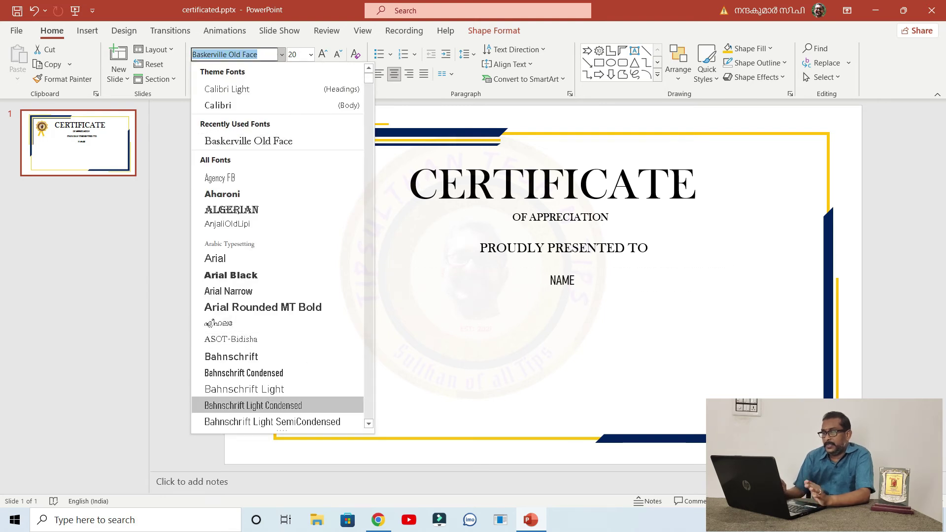
{"action": "scroll", "coordinate": [277, 246], "scroll_direction": "down", "scroll_amount": 2}
{"action": "scroll", "coordinate": [277, 246], "scroll_direction": "down", "scroll_amount": 2}
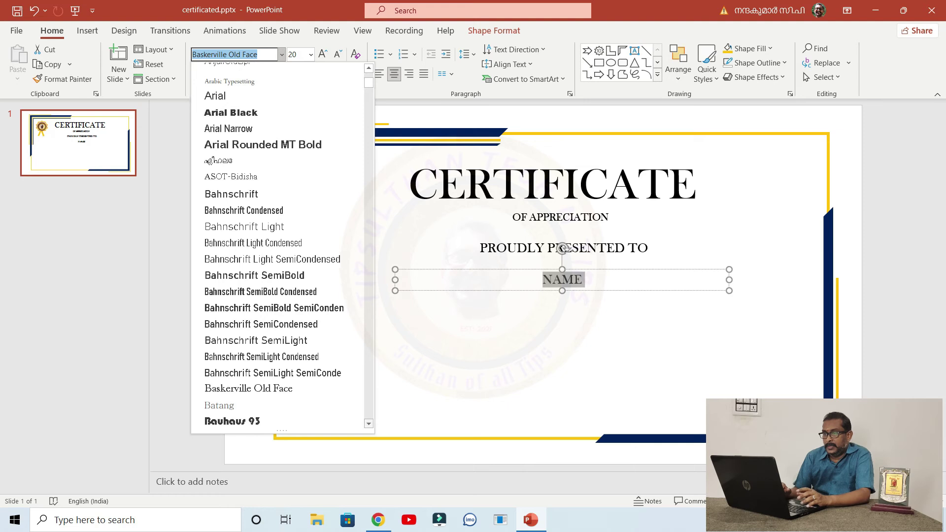
{"action": "scroll", "coordinate": [266, 413], "scroll_direction": "down", "scroll_amount": 1}
{"action": "scroll", "coordinate": [266, 413], "scroll_direction": "down", "scroll_amount": 1}
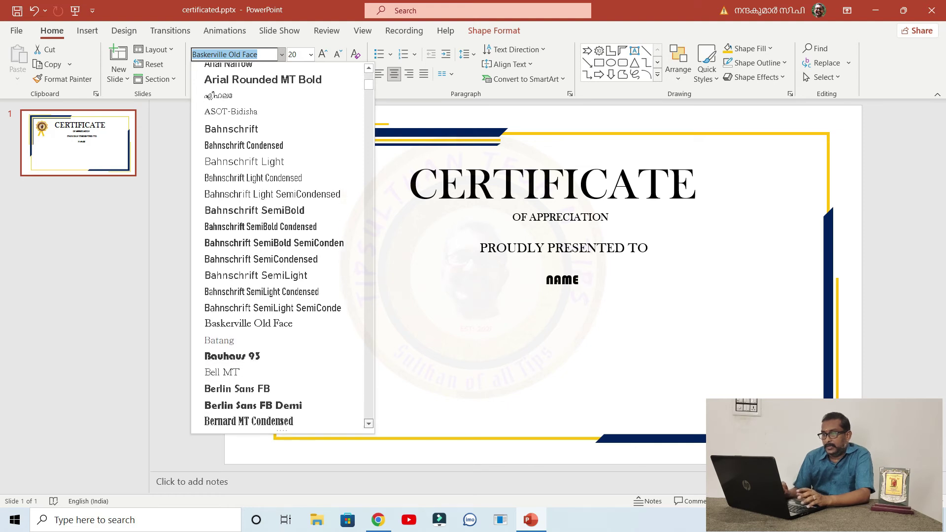
{"action": "scroll", "coordinate": [266, 414], "scroll_direction": "down", "scroll_amount": 2}
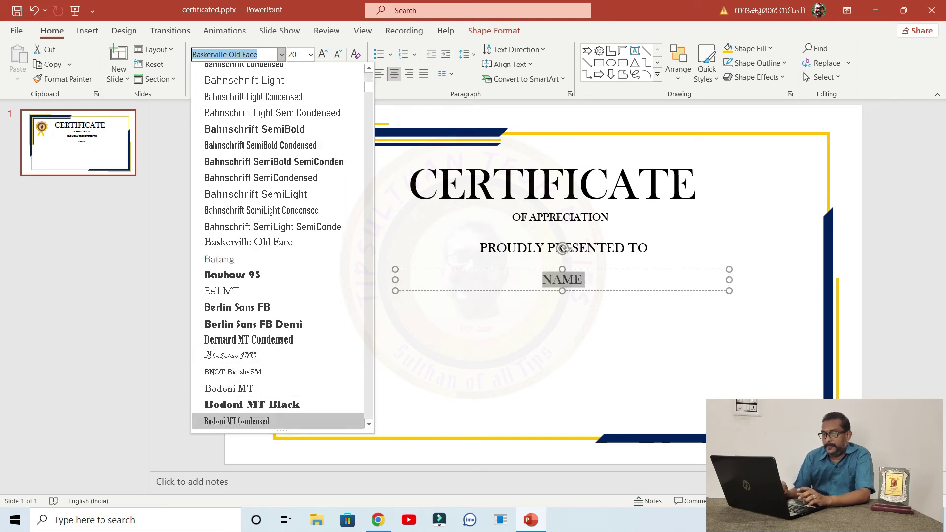
{"action": "scroll", "coordinate": [266, 420], "scroll_direction": "down", "scroll_amount": 2}
{"action": "scroll", "coordinate": [266, 421], "scroll_direction": "down", "scroll_amount": 1}
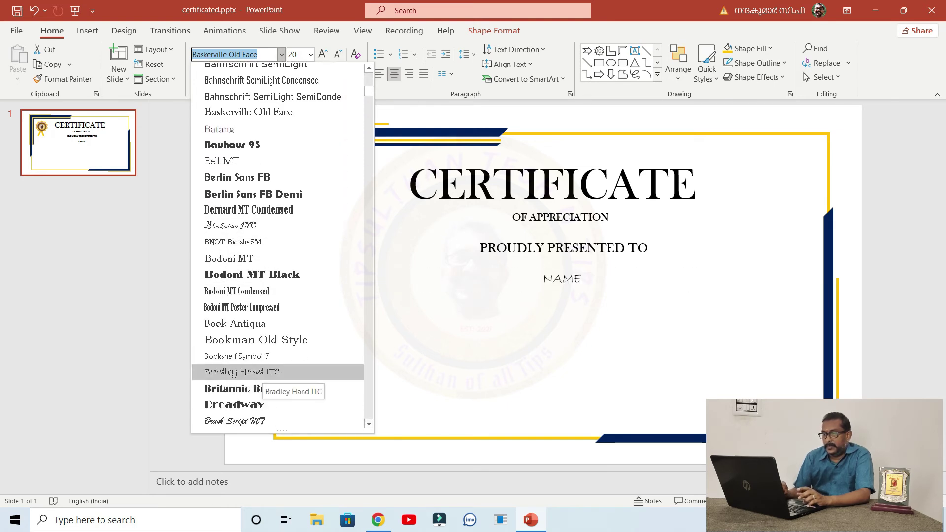
{"action": "left_click", "coordinate": [261, 372]}
{"action": "left_click", "coordinate": [297, 54]}
{"action": "type", "text": "40"}
{"action": "key", "text": "Return"}
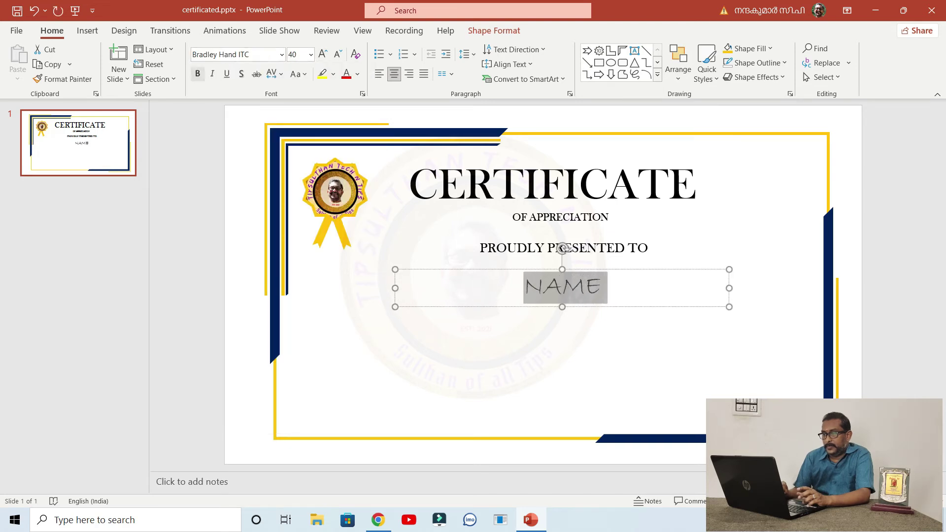
Step: Centre the box under the heading and complete the text as NAME HERE
{"action": "left_click", "coordinate": [562, 287]}
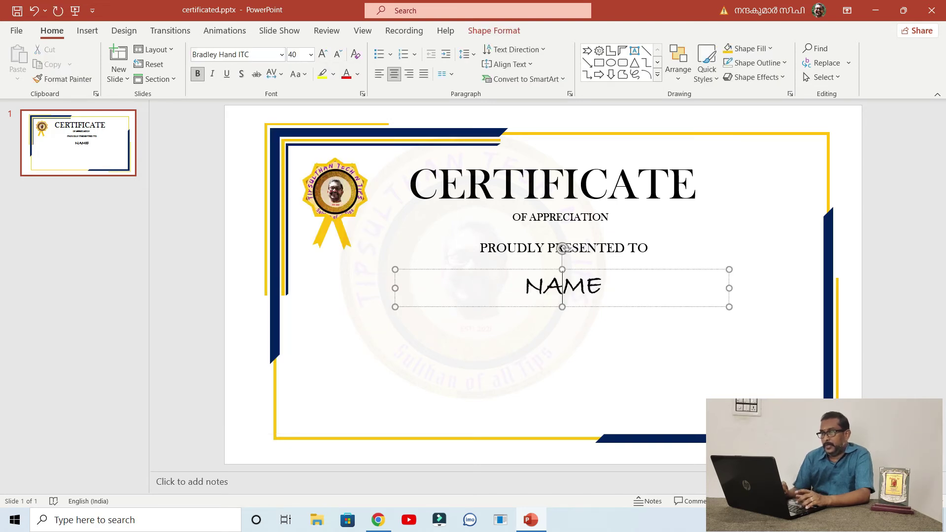
{"action": "left_click_drag", "start_coordinate": [552, 269], "coordinate": [548, 263]}
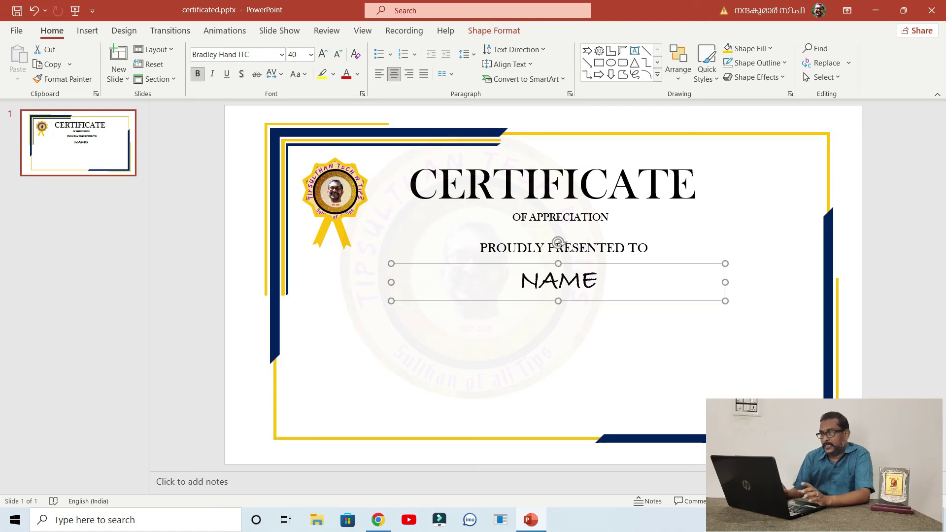
{"action": "type", "text": " HERE"}
{"action": "key", "text": "Escape"}
{"action": "key", "text": "Escape"}
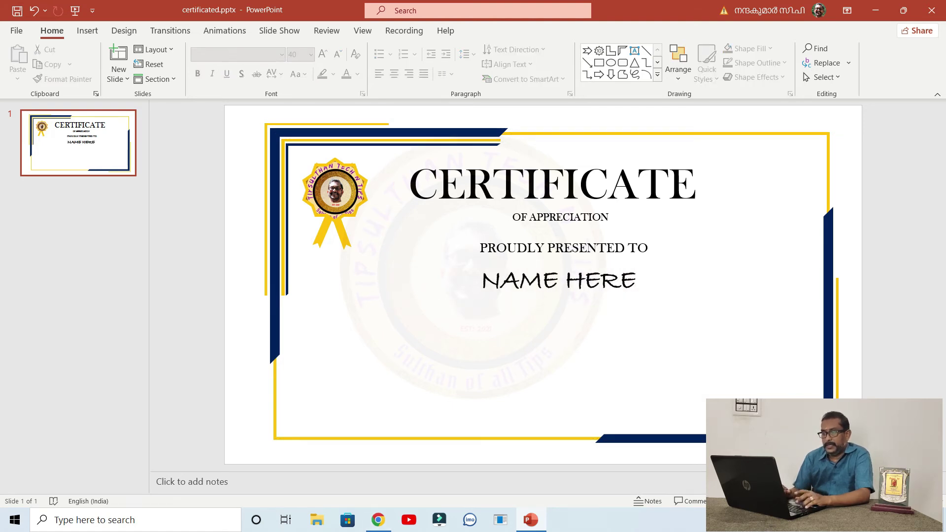
{"action": "key", "text": "ctrl+z"}
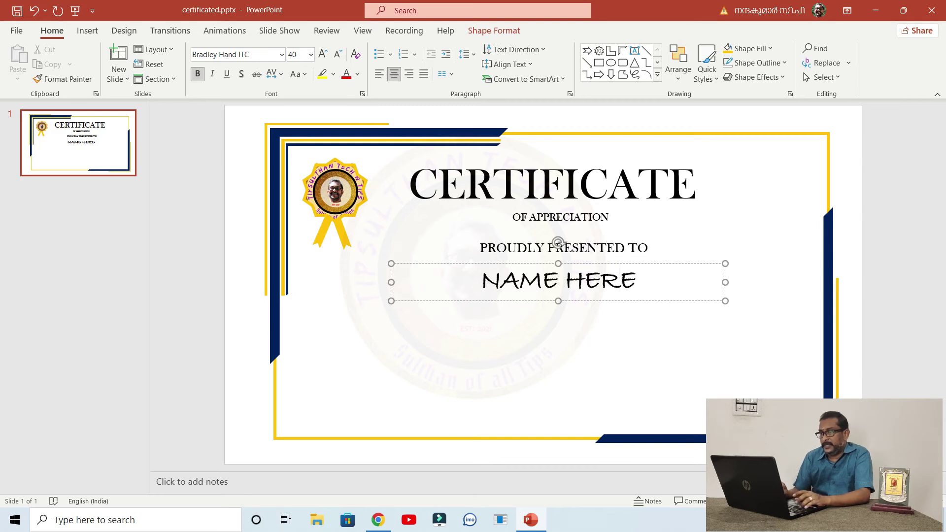
Step: Add a FOR SUCCESSFULLY COMPLETING line below NAME HERE in 18 pt Aharoni
{"action": "key", "text": "ctrl+d"}
{"action": "left_click_drag", "start_coordinate": [566, 290], "coordinate": [558, 310]}
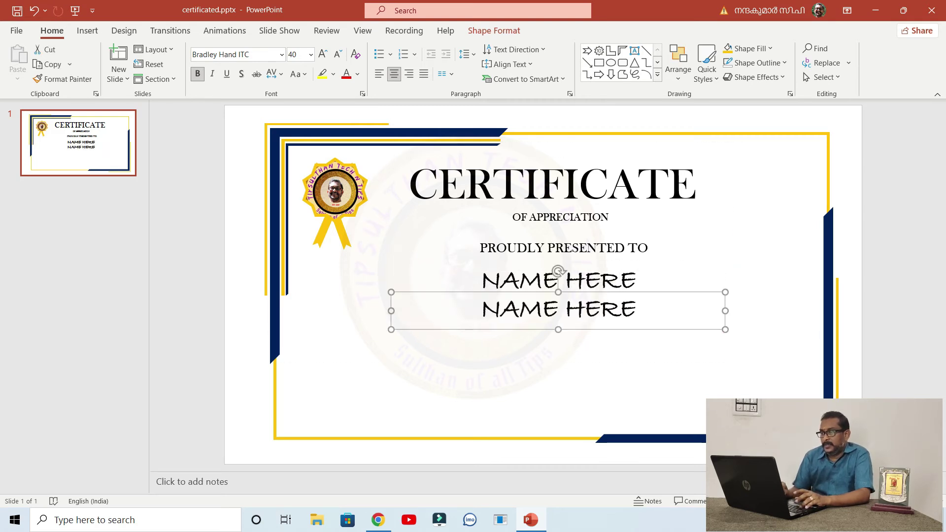
{"action": "type", "text": "FOR SUCCESSFULLY"}
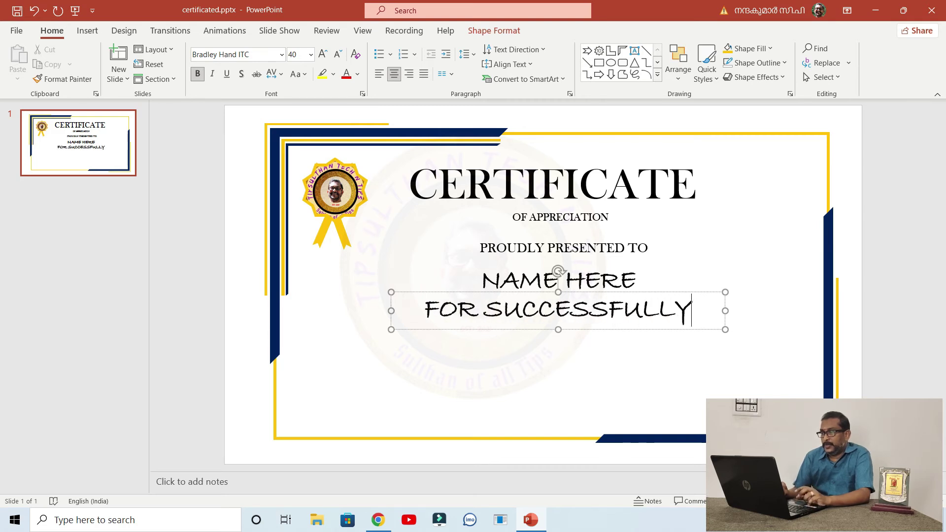
{"action": "type", "text": " COMPLETING"}
{"action": "key", "text": "ctrl+a"}
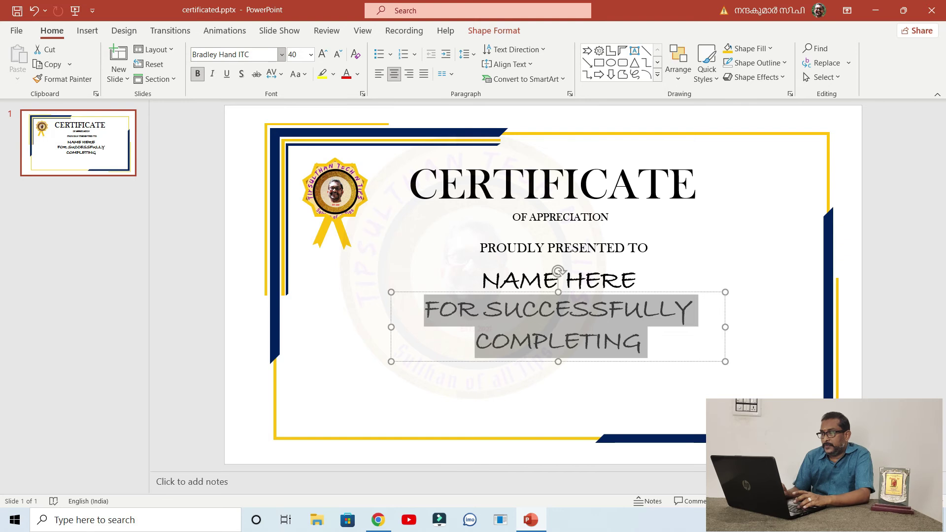
{"action": "left_click", "coordinate": [281, 54]}
{"action": "left_click", "coordinate": [222, 208]}
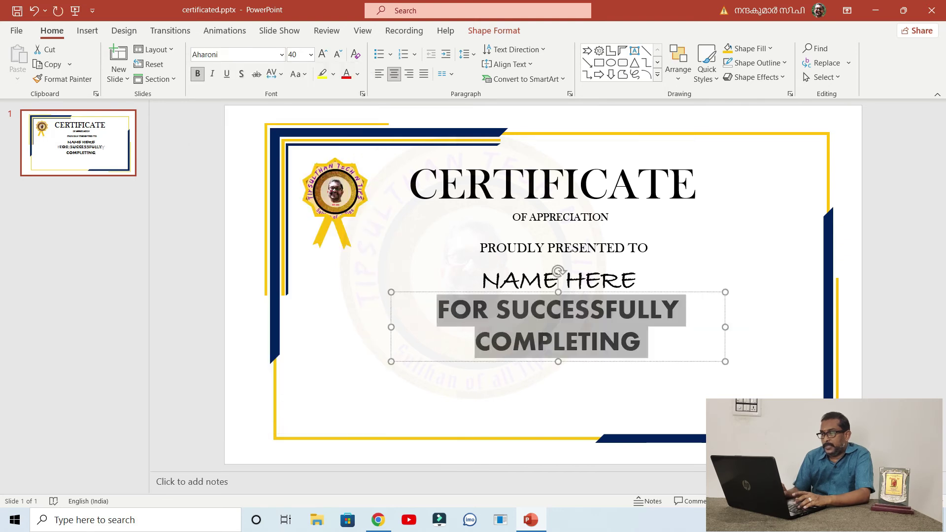
{"action": "left_click", "coordinate": [337, 54]}
{"action": "left_click", "coordinate": [338, 54]}
{"action": "left_click", "coordinate": [338, 54]}
{"action": "left_click", "coordinate": [338, 55]}
{"action": "left_click", "coordinate": [337, 54]}
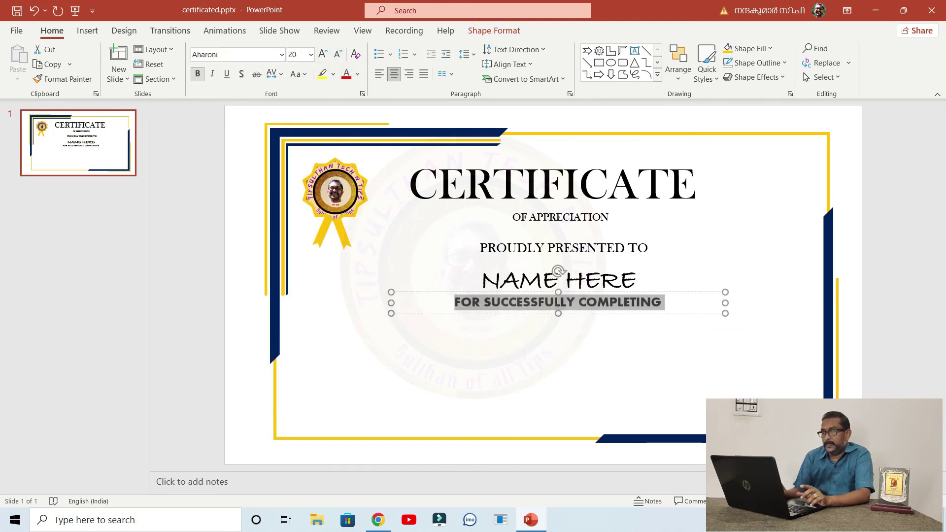
{"action": "key", "text": "Escape"}
{"action": "key", "text": "ctrl+bracketleft"}
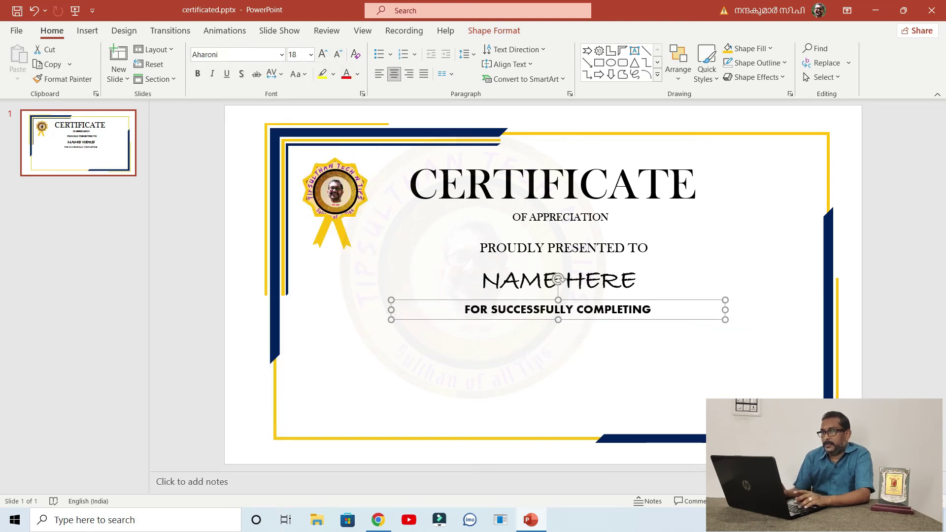
Step: Duplicate that line beneath it and retype it as BASIC COMPUTER APPLICATION SKILLS
{"action": "key", "text": "ctrl+d"}
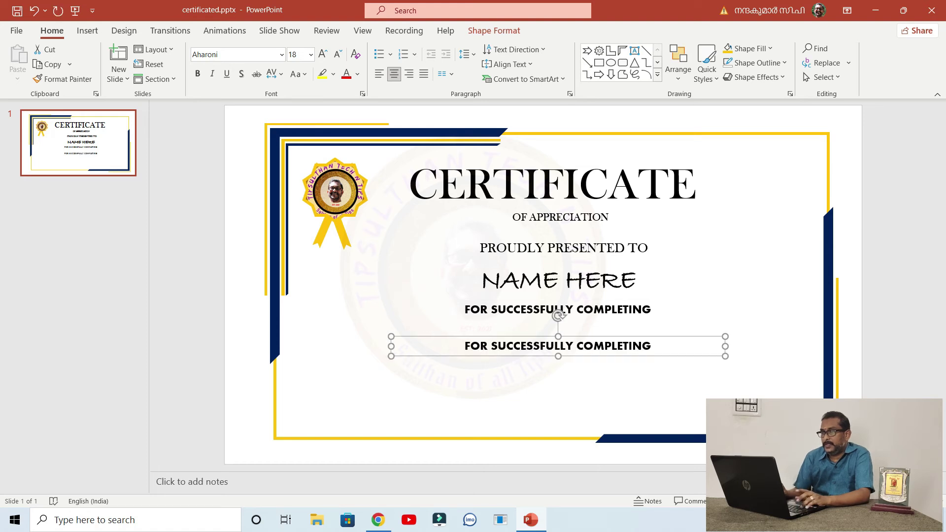
{"action": "key", "text": "Up"}
{"action": "key", "text": "Up"}
{"action": "key", "text": "Up"}
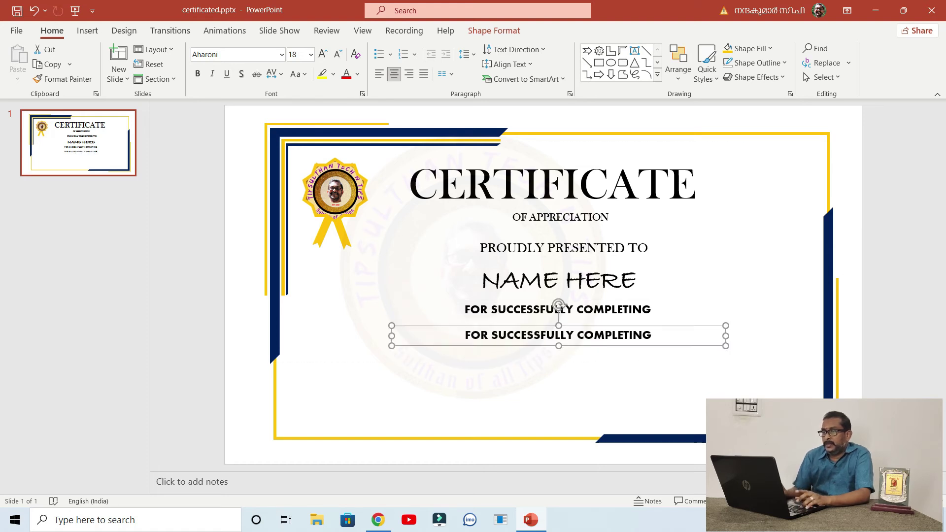
{"action": "key", "text": "Return"}
{"action": "type", "text": "BASIC COMPUTER APPLICATION SKILLS"}
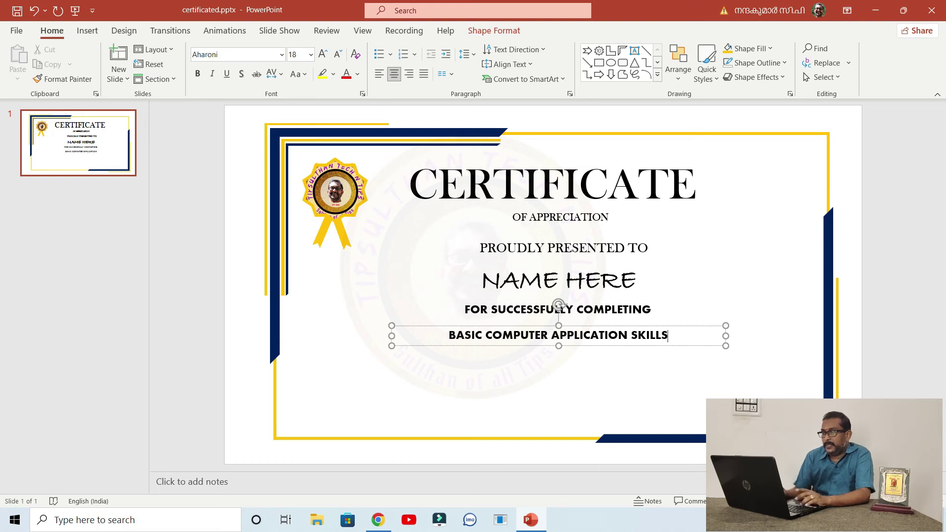
{"action": "key", "text": "Escape"}
{"action": "key", "text": "Escape"}
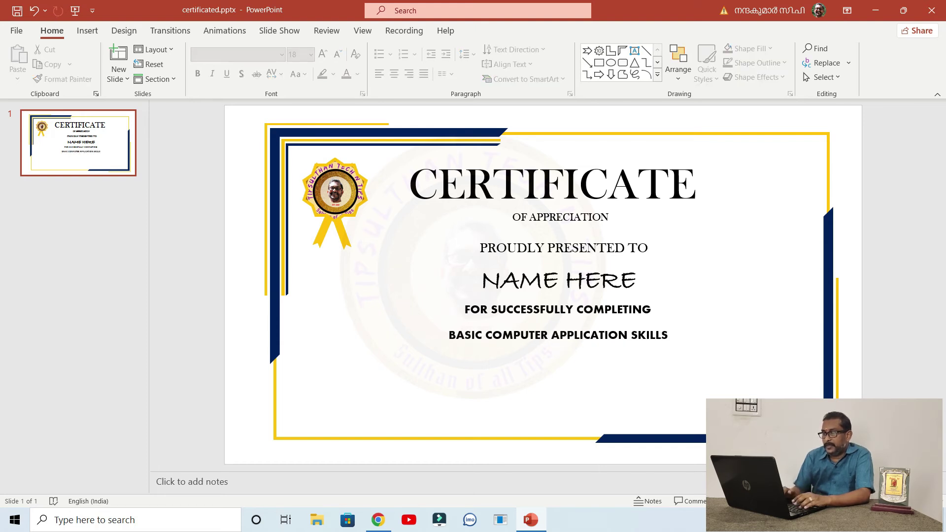
{"action": "key", "text": "Tab"}
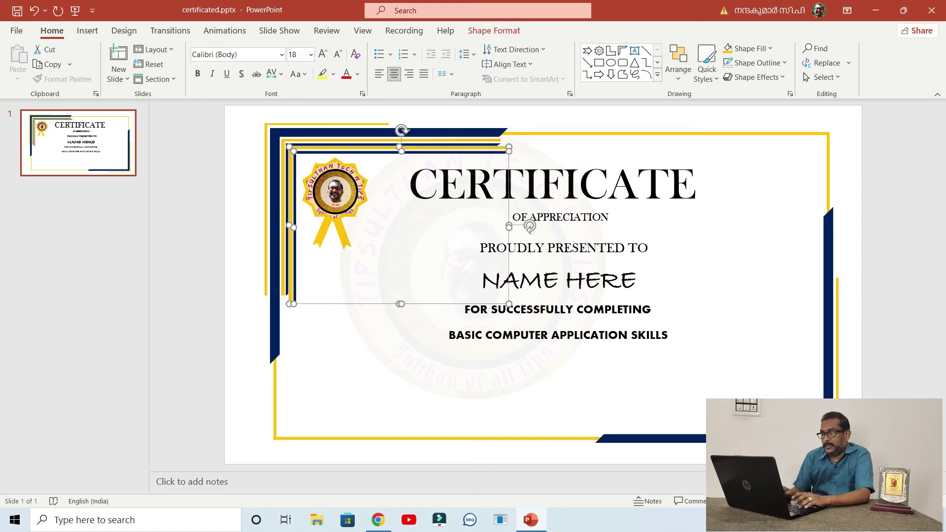
Step: Position the copied inner frame piece in the lower-right corner
{"action": "mouse_move", "coordinate": [529, 226]}
{"action": "left_mouse_down"}
{"action": "mouse_move", "coordinate": [802, 259]}
{"action": "mouse_move", "coordinate": [810, 268]}
{"action": "left_mouse_up"}
{"action": "key", "text": "Escape"}
{"action": "key", "text": "Tab"}
{"action": "mouse_move", "coordinate": [278, 445]}
{"action": "left_mouse_down"}
{"action": "mouse_move", "coordinate": [569, 342]}
{"action": "mouse_move", "coordinate": [695, 432]}
{"action": "left_mouse_up"}
Step: Draw a black 4.56 cm signature line at bottom left and duplicate it to bottom right
{"action": "left_click", "coordinate": [87, 30]}
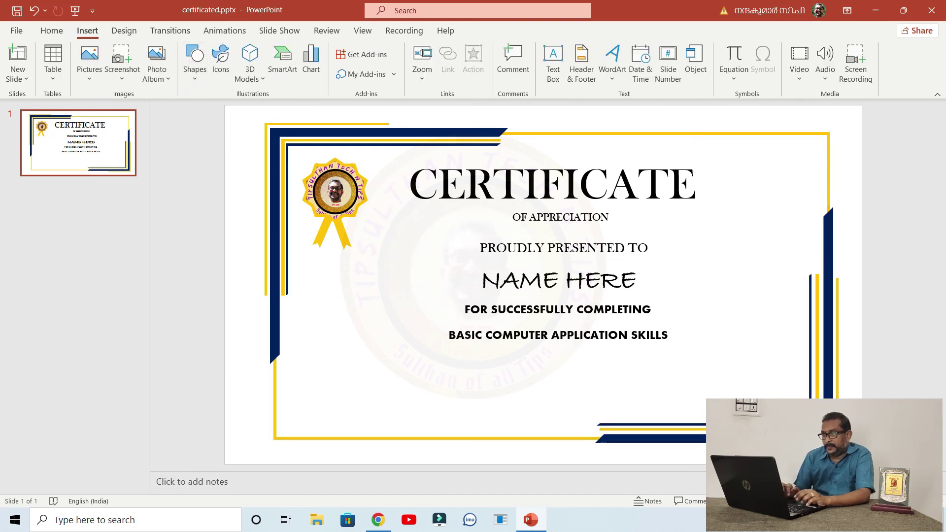
{"action": "left_click", "coordinate": [195, 62]}
{"action": "left_click", "coordinate": [189, 160]}
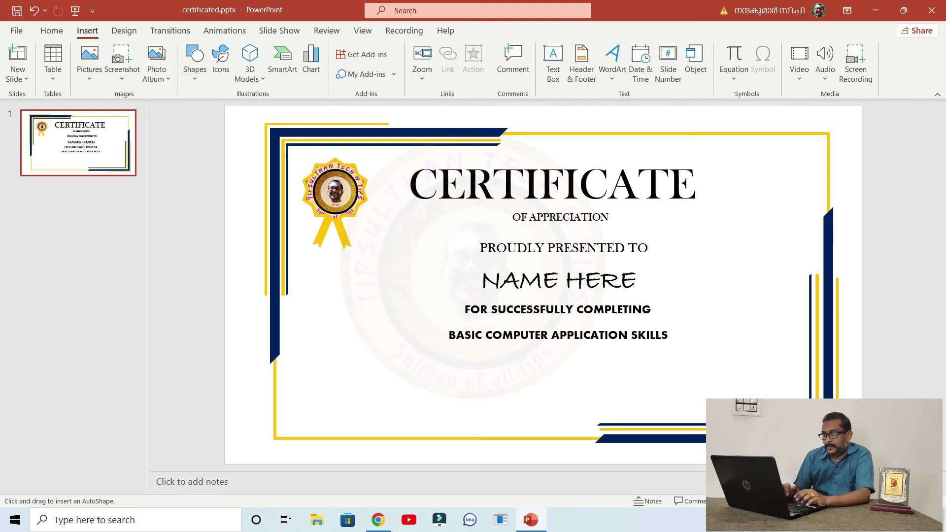
{"action": "left_click_drag", "start_coordinate": [318, 400], "coordinate": [403, 401]}
{"action": "left_click", "coordinate": [418, 73]}
{"action": "left_click", "coordinate": [189, 165]}
{"action": "key", "text": "ctrl+d"}
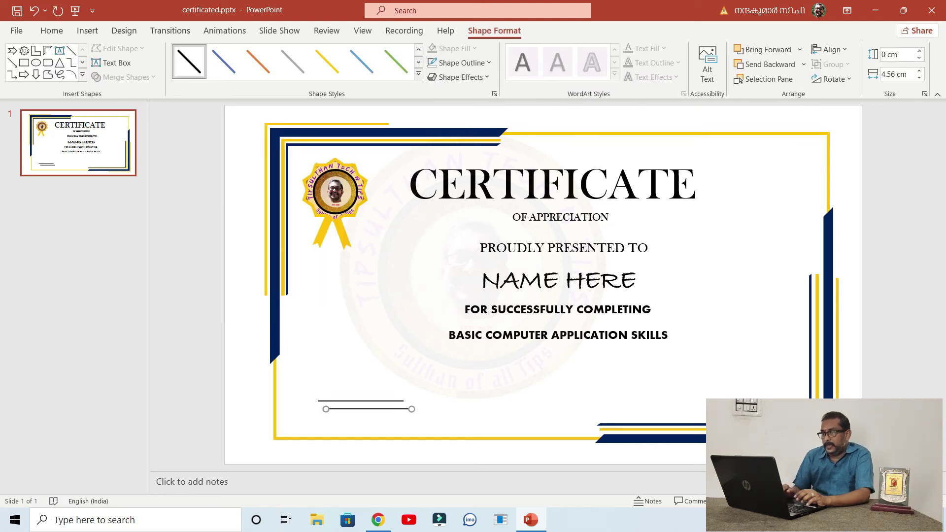
{"action": "left_click_drag", "start_coordinate": [368, 409], "coordinate": [681, 401]}
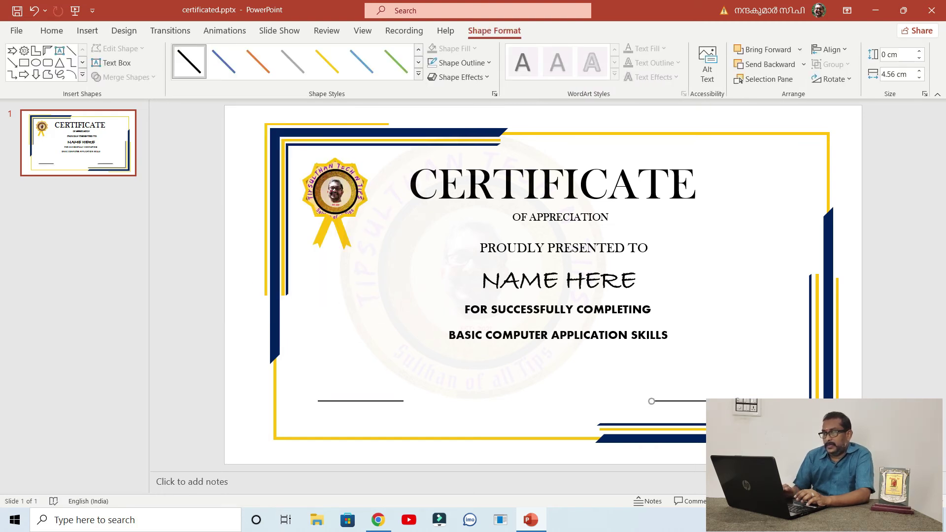
{"action": "key", "text": "Escape"}
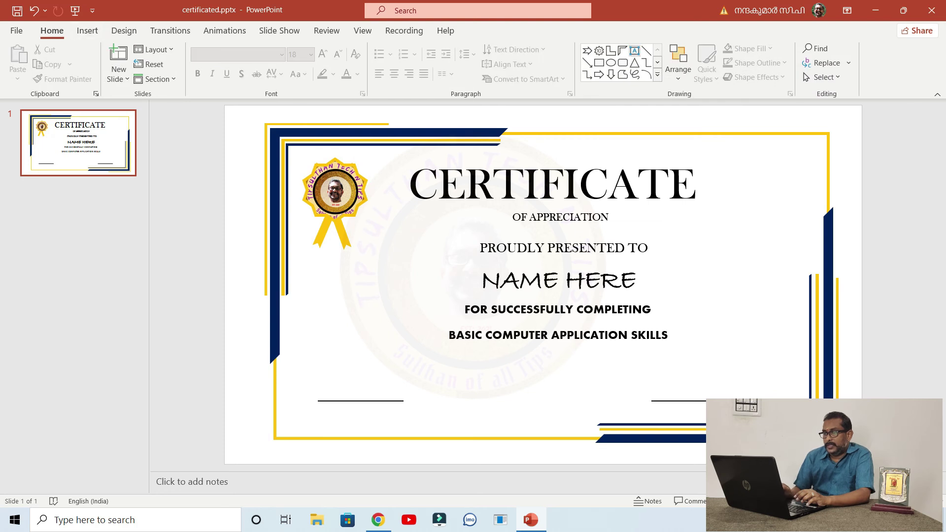
Step: Add a 'DATE' label above the left signature line
{"action": "left_click", "coordinate": [319, 392]}
{"action": "type", "text": "DATE"}
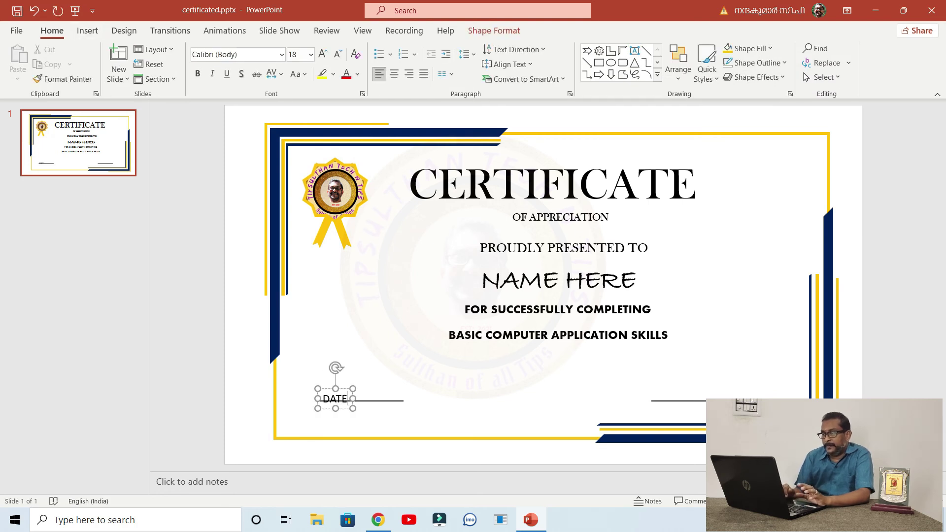
{"action": "left_click_drag", "start_coordinate": [334, 398], "coordinate": [342, 392]}
{"action": "key", "text": "Escape"}
Step: Duplicate the label onto the right line, change it to 'SIGNATURE', and align it
{"action": "left_click", "coordinate": [354, 392]}
{"action": "key", "text": "ctrl+d"}
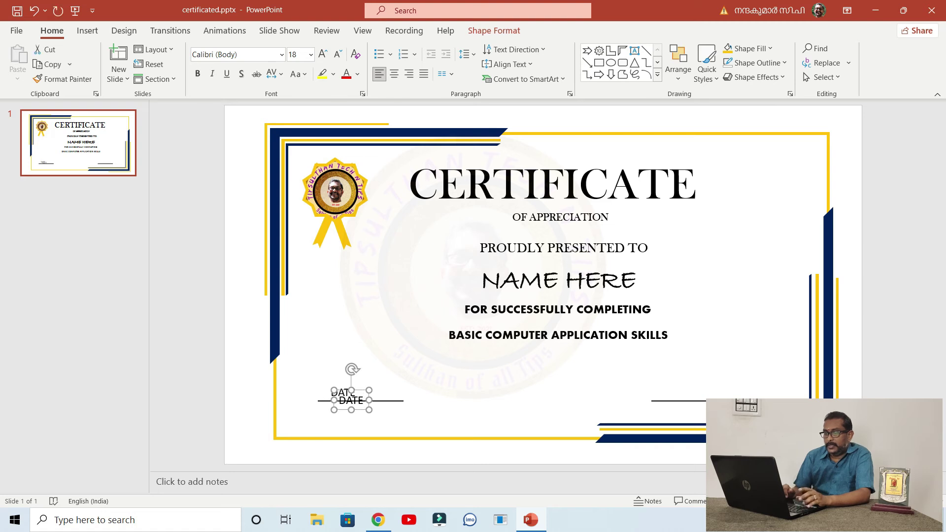
{"action": "left_click_drag", "start_coordinate": [351, 400], "coordinate": [688, 393]}
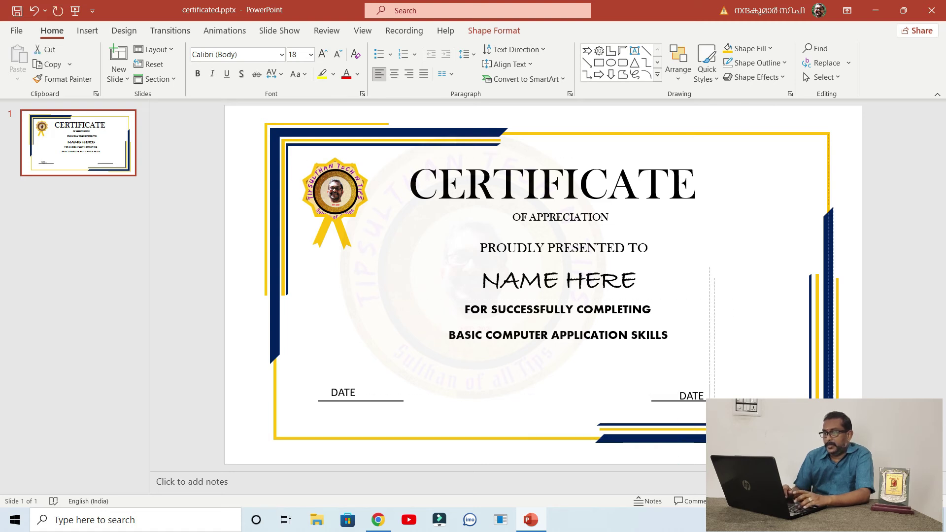
{"action": "left_click", "coordinate": [686, 394]}
{"action": "double_click", "coordinate": [687, 394]}
{"action": "type", "text": "SIGNATURE"}
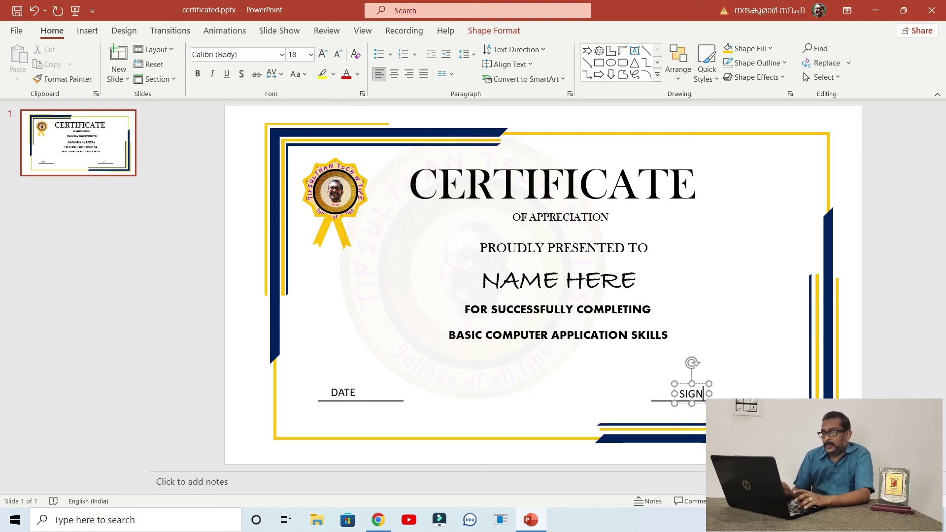
{"action": "left_click_drag", "start_coordinate": [708, 403], "coordinate": [698, 403]}
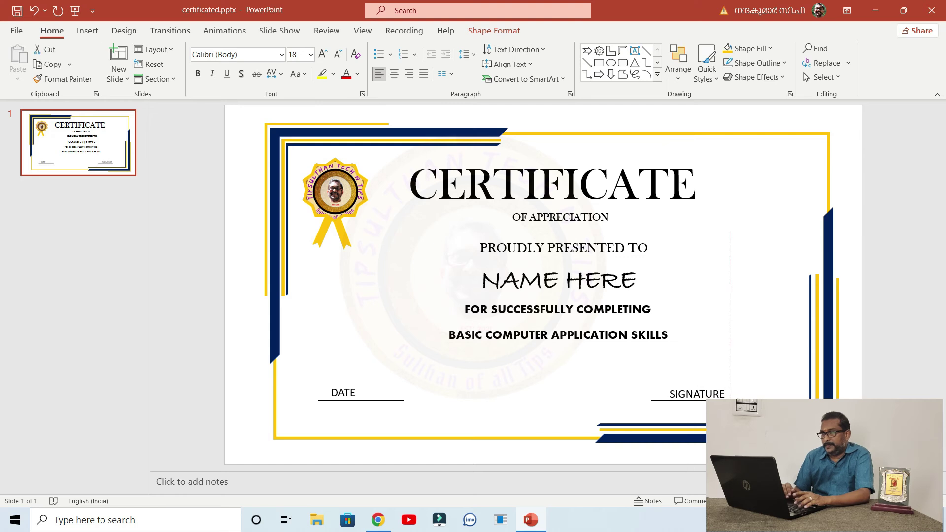
{"action": "key", "text": "Escape"}
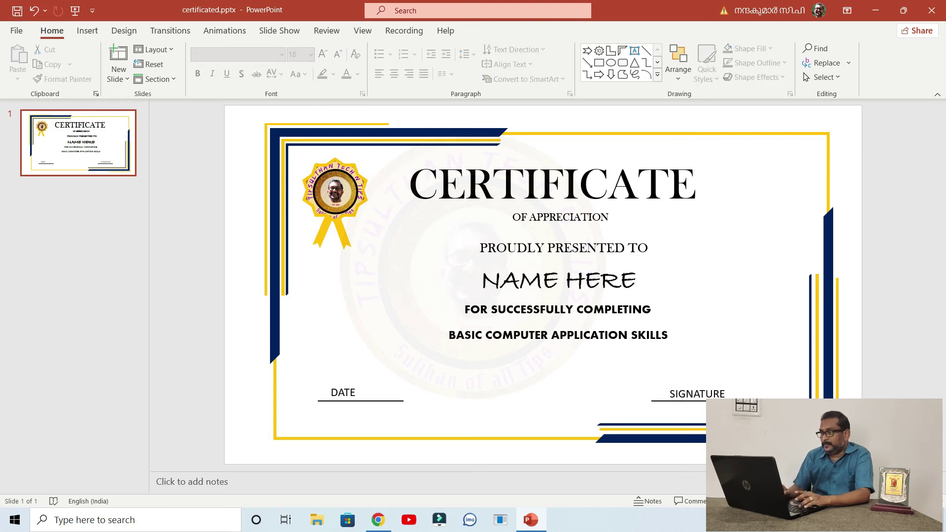
{"action": "key", "text": "Tab"}
Step: Group the ribbon and circle pieces into one badge and place a copy at top right
{"action": "left_click", "coordinate": [304, 215], "text": "shift"}
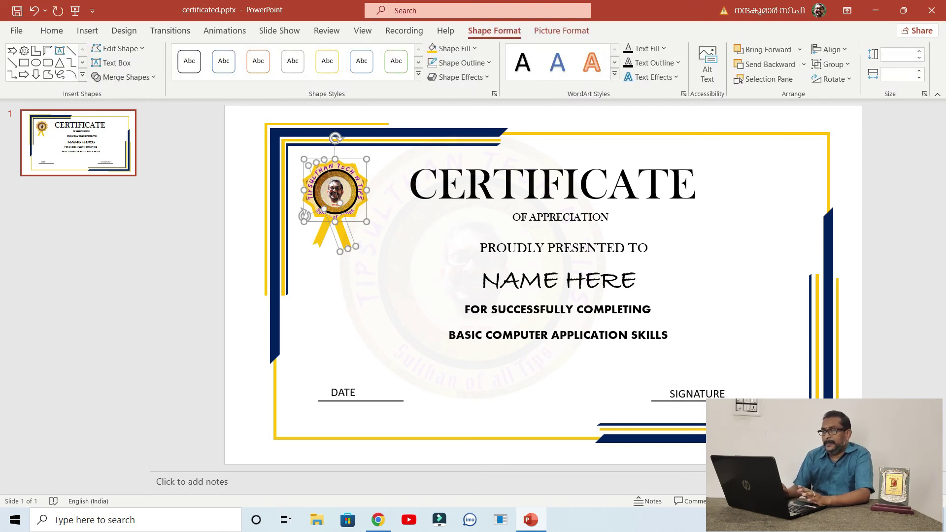
{"action": "left_click", "coordinate": [304, 215], "text": "shift"}
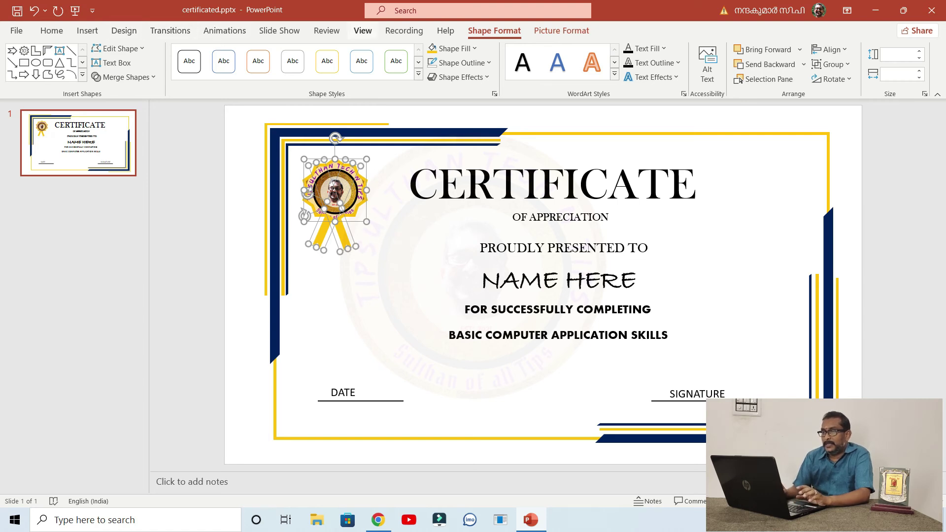
{"action": "left_click", "coordinate": [363, 31]}
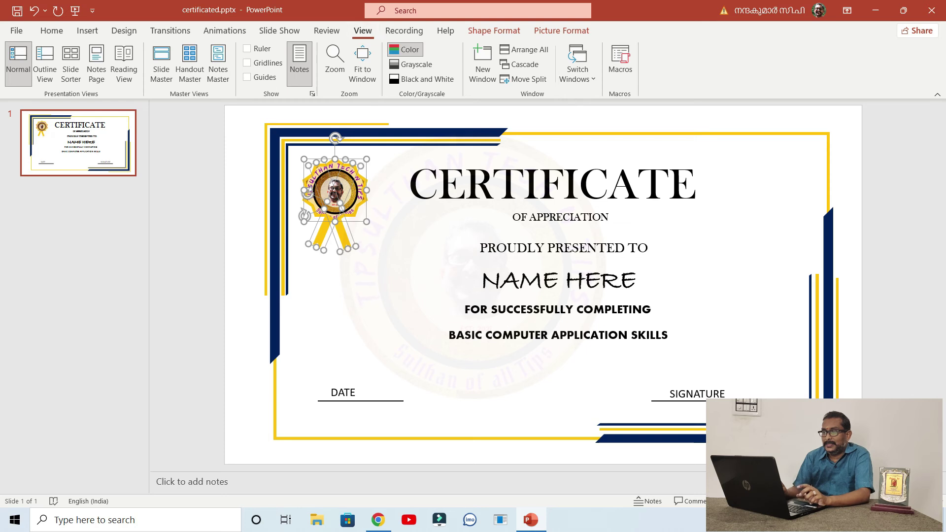
{"action": "right_click", "coordinate": [351, 197]}
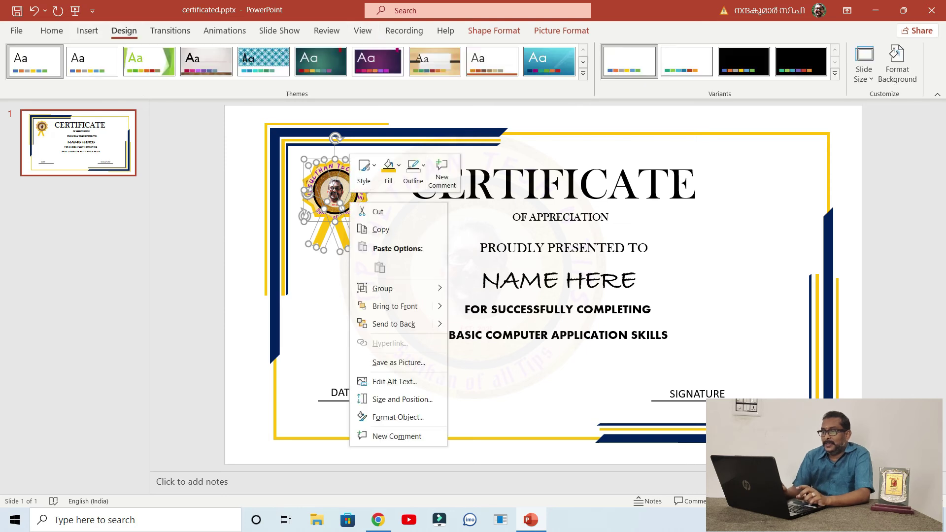
{"action": "left_click", "coordinate": [473, 286]}
{"action": "left_click_drag", "start_coordinate": [348, 205], "coordinate": [755, 202]}
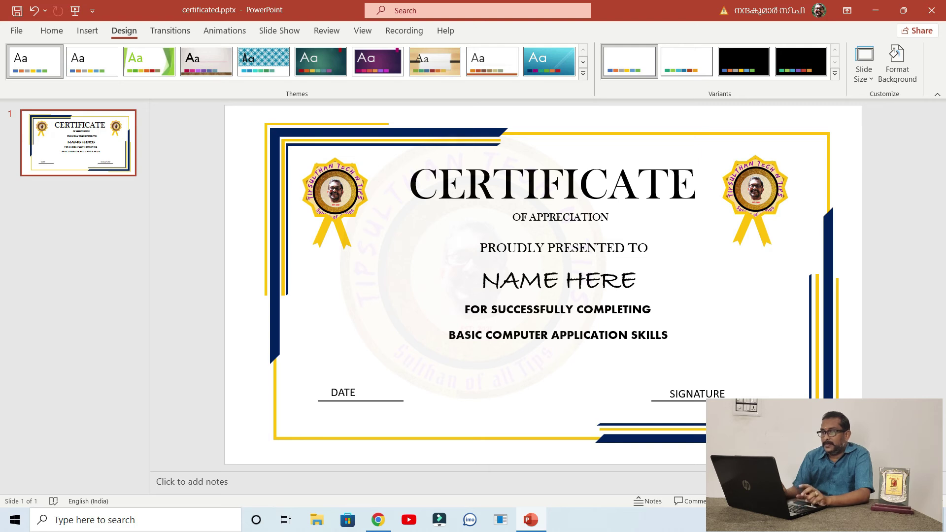
{"action": "left_click", "coordinate": [523, 184]}
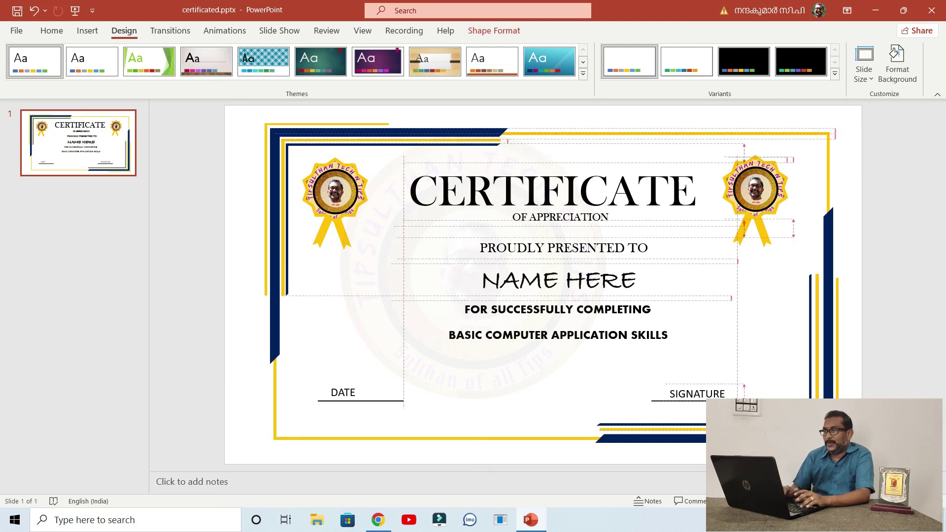
Step: Move all the title lines, from OF APPRECIATION down to BASIC COMPUTER APPLICATION SKILLS, slightly lower
{"action": "left_click_drag", "start_coordinate": [493, 155], "coordinate": [496, 163]}
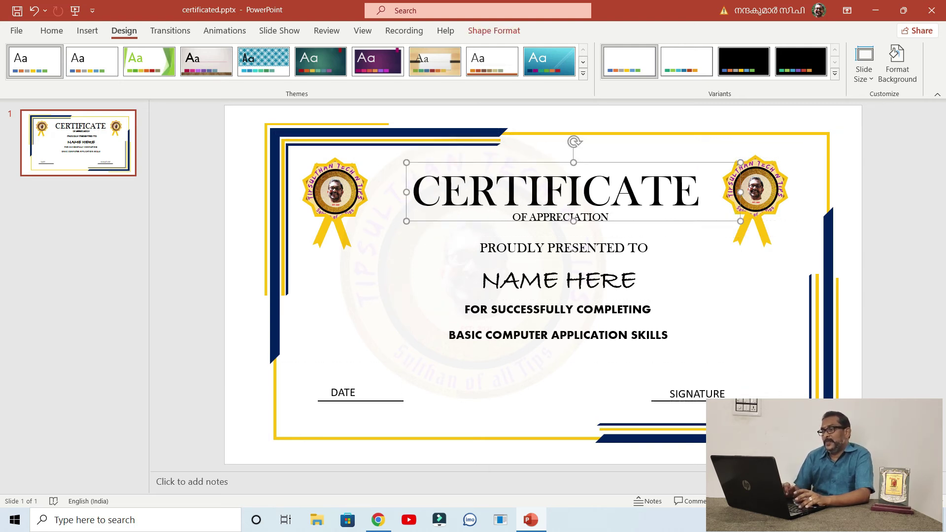
{"action": "left_click", "coordinate": [558, 335]}
{"action": "left_click", "coordinate": [558, 310], "text": "shift"}
{"action": "left_click", "coordinate": [558, 281], "text": "shift"}
{"action": "left_click", "coordinate": [559, 248], "text": "shift"}
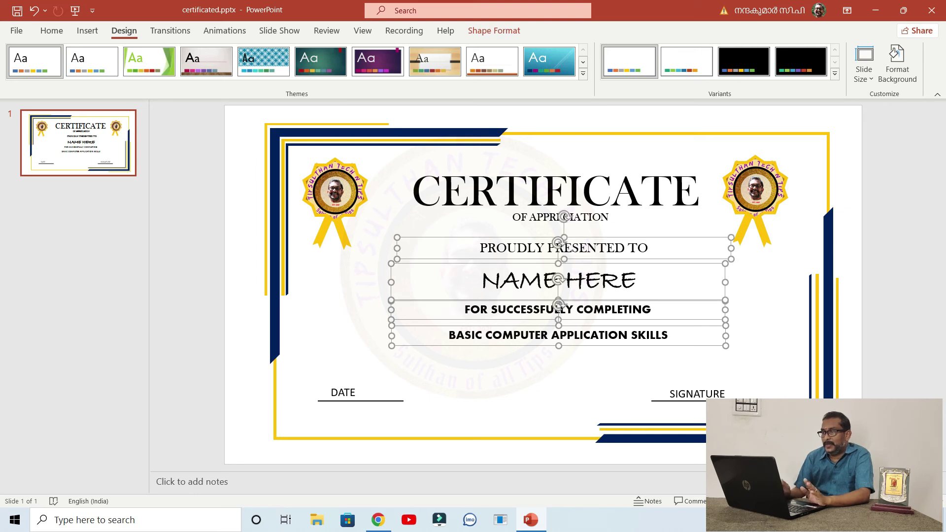
{"action": "left_click", "coordinate": [564, 217], "text": "shift"}
{"action": "left_click", "coordinate": [556, 192], "text": "shift"}
{"action": "left_click_drag", "start_coordinate": [557, 192], "coordinate": [556, 203]}
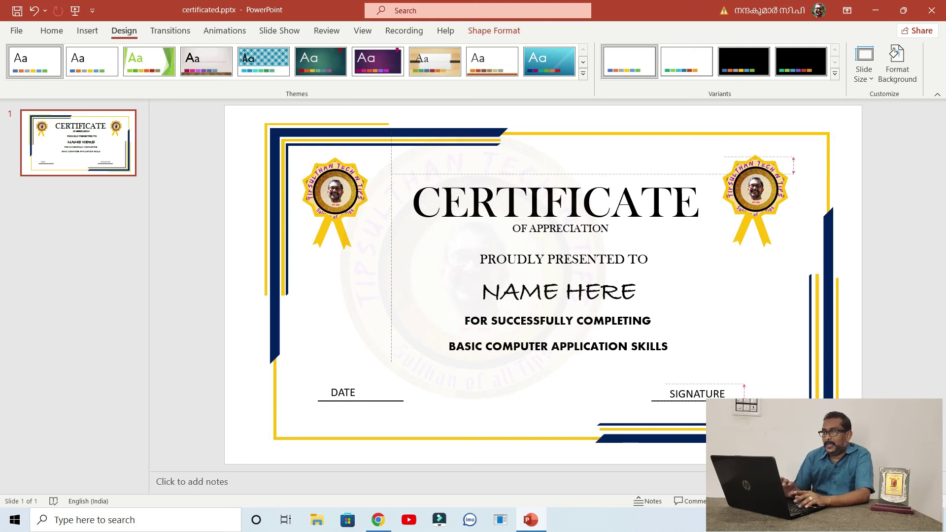
Step: Duplicate the CERTIFICATE box above the title and type 'Name of your institution'
{"action": "left_click", "coordinate": [468, 202]}
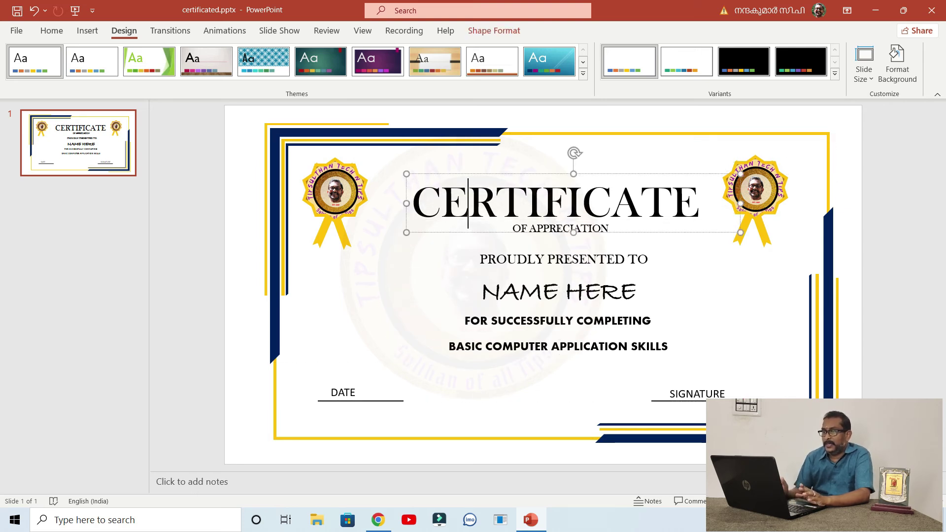
{"action": "key", "text": "ctrl+d"}
{"action": "key", "text": "Up"}
{"action": "key", "text": "Up"}
{"action": "key", "text": "Up"}
{"action": "key", "text": "Up"}
{"action": "key", "text": "Up"}
{"action": "key", "text": "Up"}
{"action": "key", "text": "Left"}
{"action": "key", "text": "Left"}
{"action": "key", "text": "Left"}
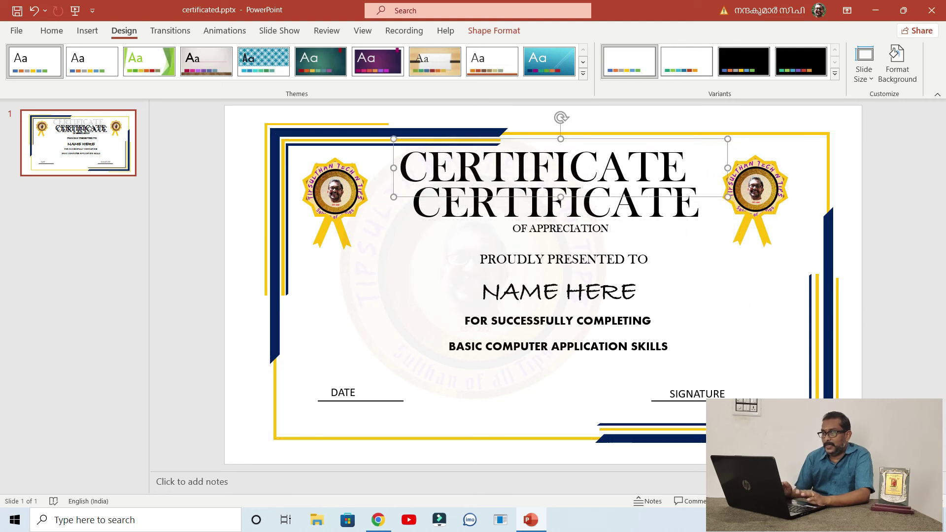
{"action": "type", "text": "NAme"}
{"action": "key", "text": "BackSpace"}
{"action": "key", "text": "BackSpace"}
{"action": "key", "text": "BackSpace"}
{"action": "type", "text": "ame of"}
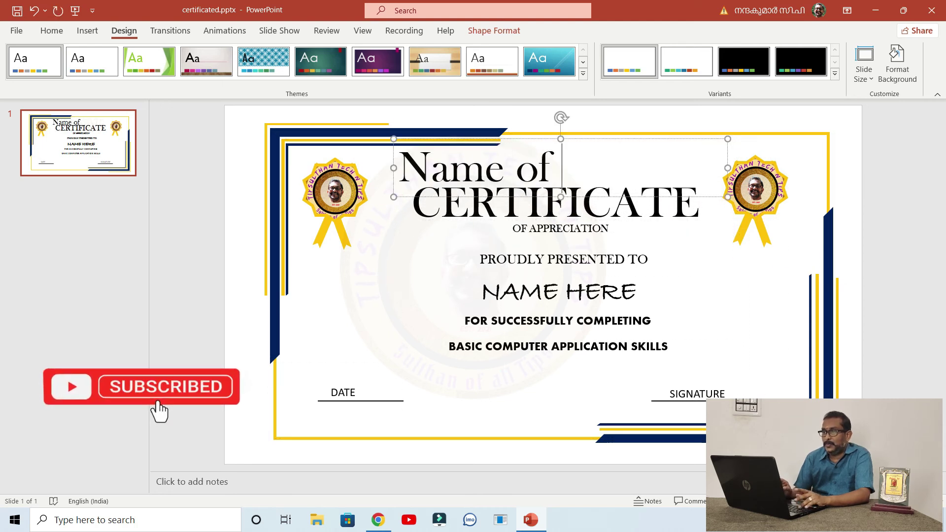
{"action": "type", "text": " your institutiom"}
Step: Shrink the institution name to one line, set it to Algerian, and fix the final typo
{"action": "key", "text": "ctrl+a"}
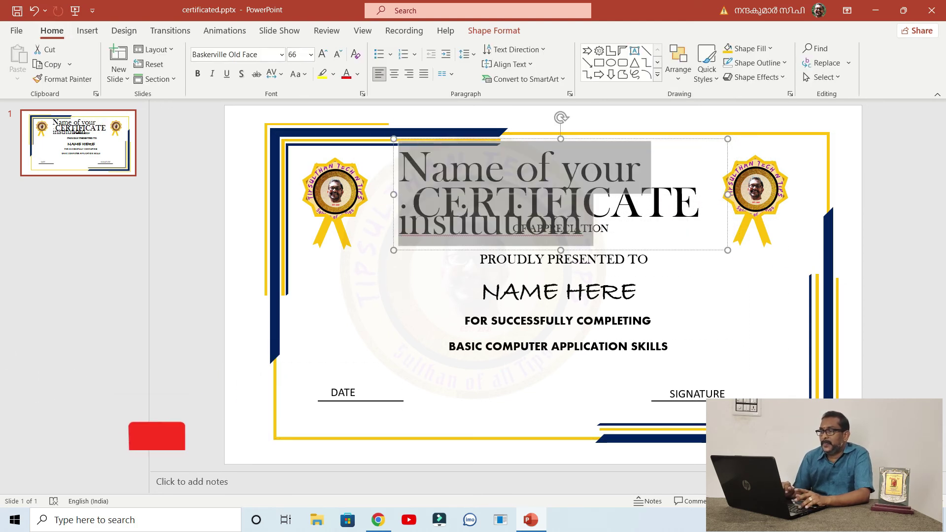
{"action": "key", "text": "ctrl+bracketleft"}
{"action": "key", "text": "ctrl+bracketleft"}
{"action": "key", "text": "ctrl+bracketleft"}
{"action": "key", "text": "ctrl+a"}
{"action": "key", "text": "alt+h"}
{"action": "key", "text": "f"}
{"action": "key", "text": "f"}
{"action": "key", "text": "alt+Down"}
{"action": "key", "text": "Return"}
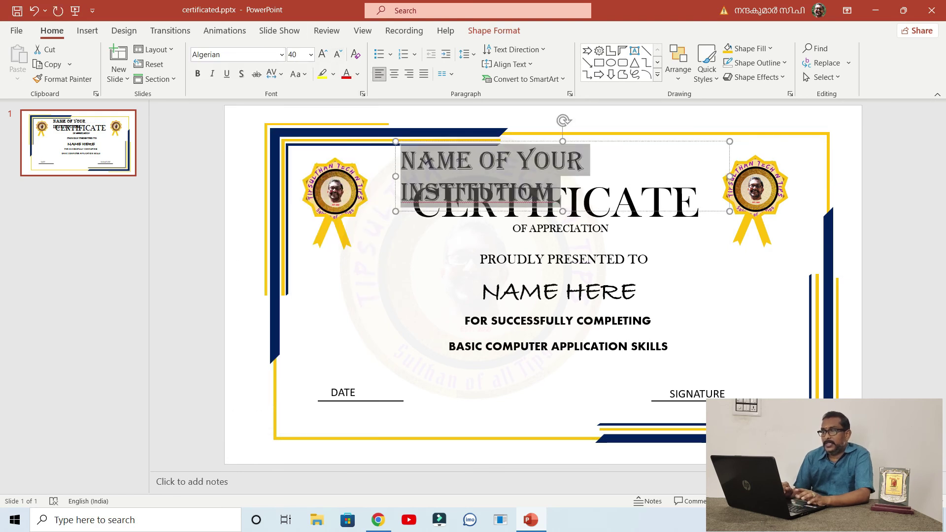
{"action": "key", "text": "End"}
{"action": "key", "text": "BackSpace"}
{"action": "type", "text": "n"}
{"action": "key", "text": "Escape"}
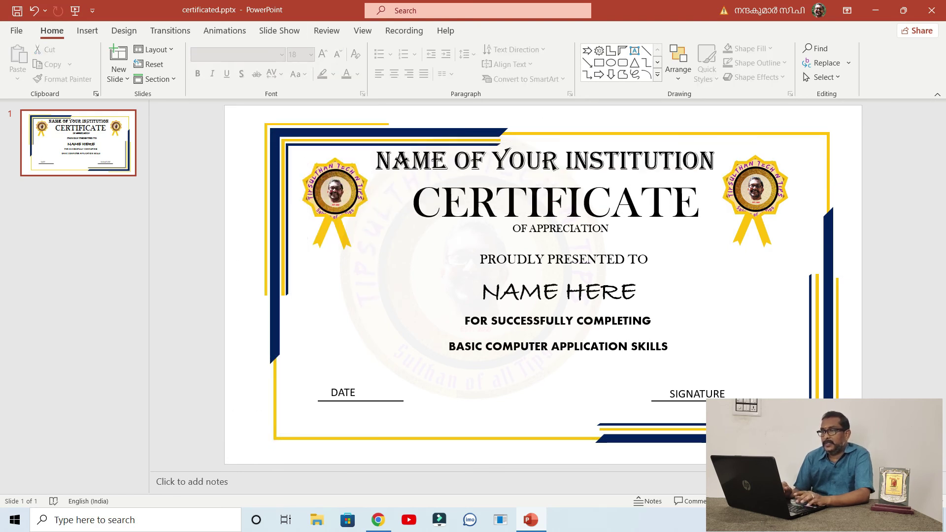
{"action": "key", "text": "ctrl+a"}
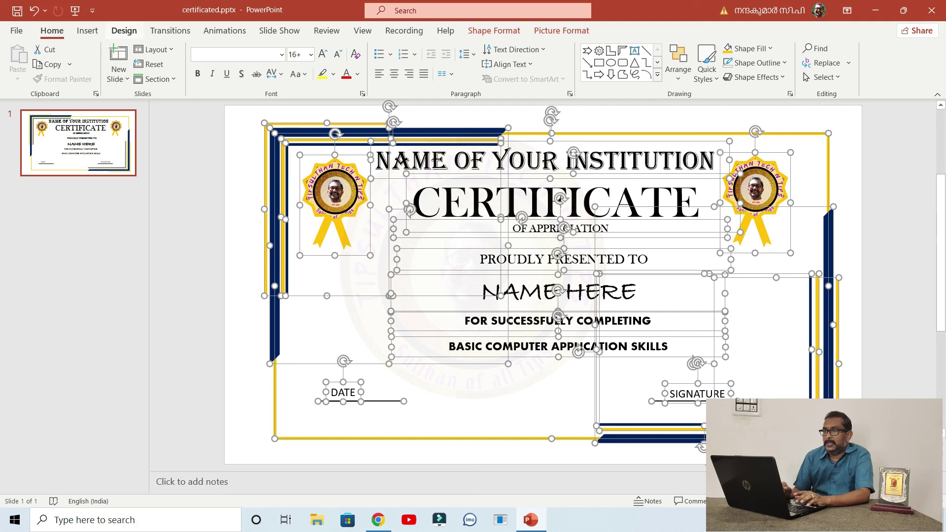
Step: Group all the certificate's objects into a single group
{"action": "left_click", "coordinate": [123, 31]}
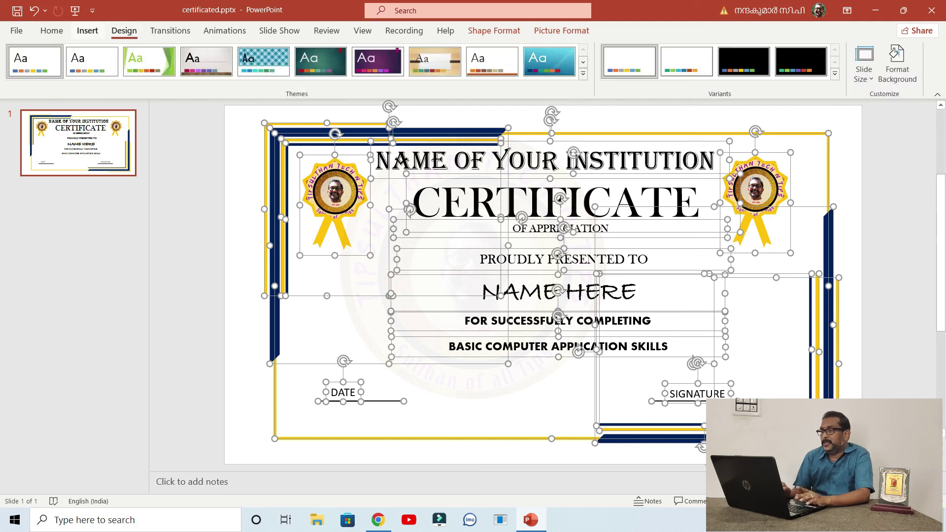
{"action": "left_click", "coordinate": [87, 30]}
{"action": "right_click", "coordinate": [373, 245]}
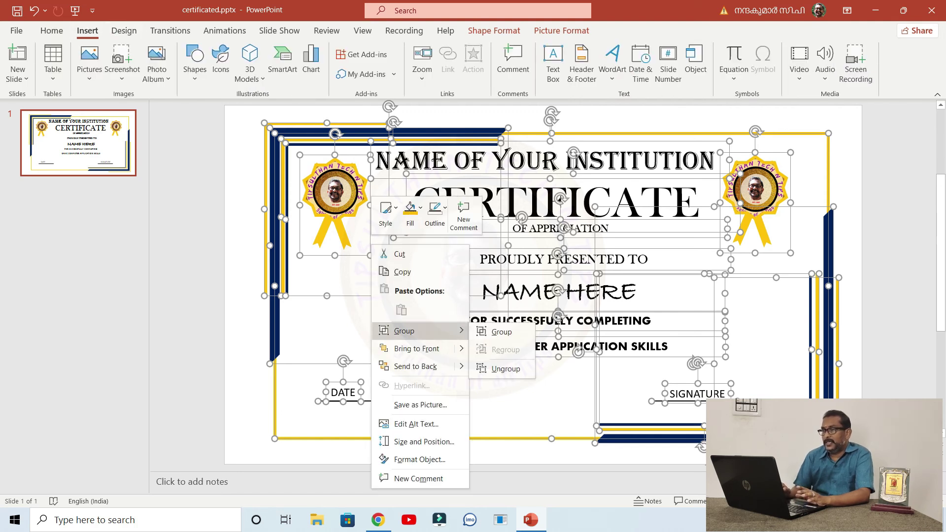
{"action": "left_click", "coordinate": [501, 331]}
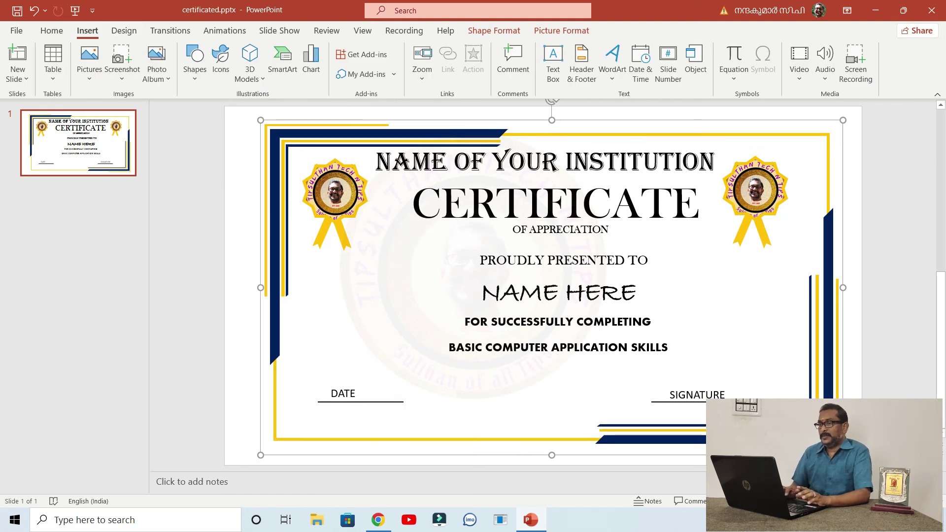
{"action": "left_click_drag", "start_coordinate": [402, 163], "coordinate": [401, 162]}
{"action": "left_click", "coordinate": [327, 350]}
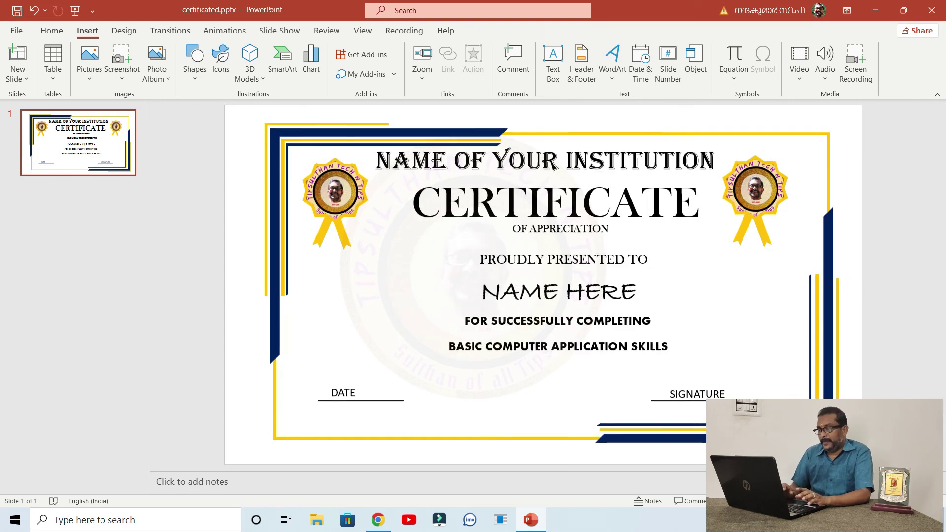
Step: Save the grouped certificate as Picture1.png on the Desktop
{"action": "right_click", "coordinate": [326, 350]}
{"action": "right_click", "coordinate": [270, 197]}
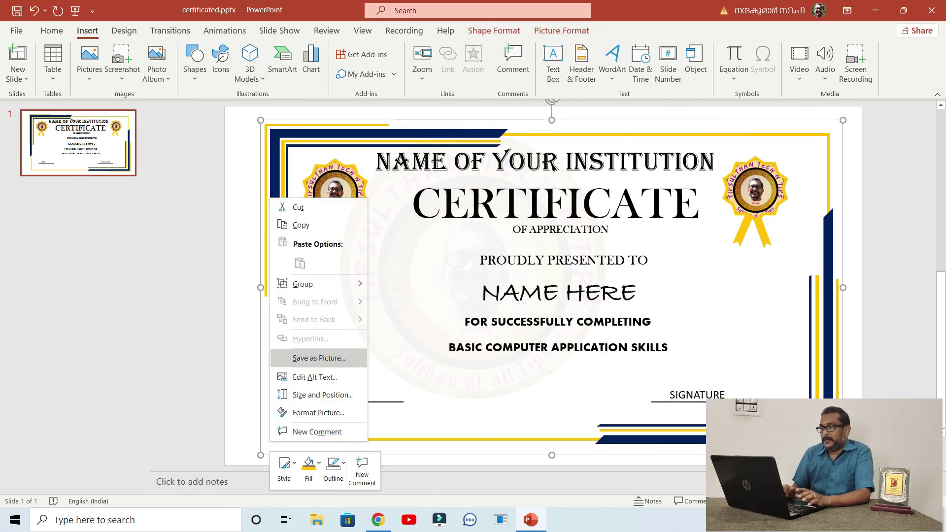
{"action": "left_click", "coordinate": [319, 359]}
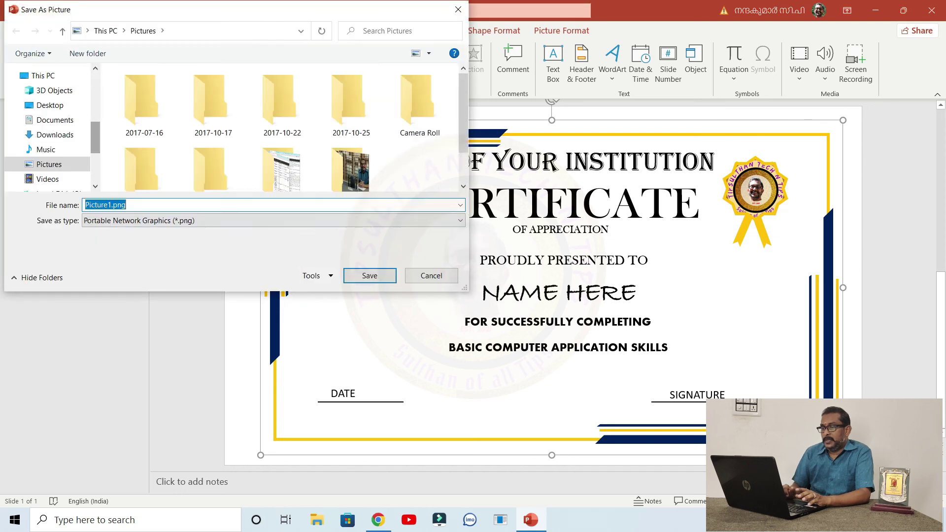
{"action": "left_click", "coordinate": [50, 105]}
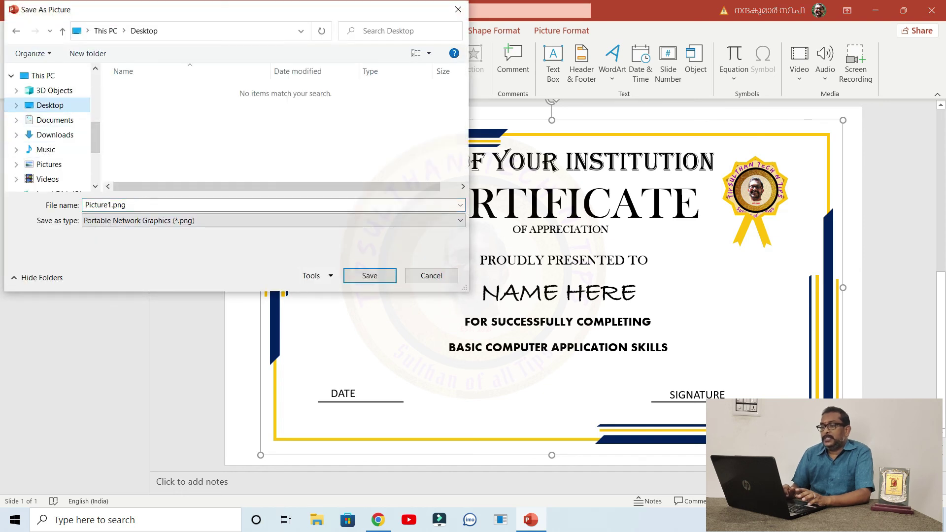
{"action": "left_click", "coordinate": [369, 275]}
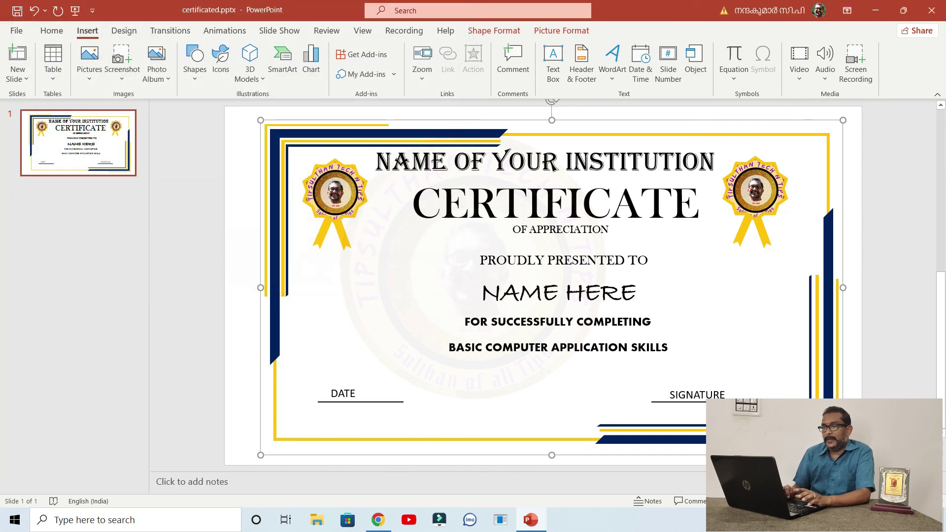
Step: Minimise PowerPoint and open Picture1.png from the desktop in Paint
{"action": "left_click", "coordinate": [875, 10]}
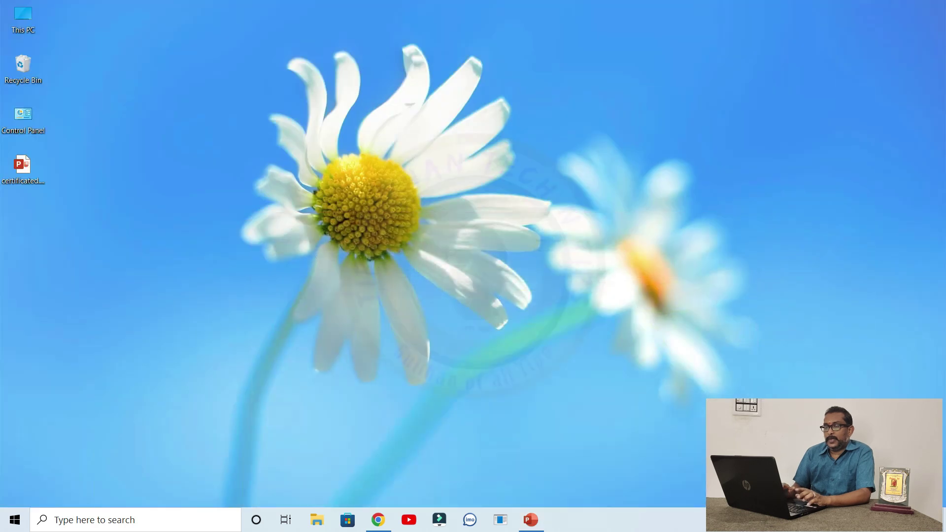
{"action": "right_click", "coordinate": [131, 250]}
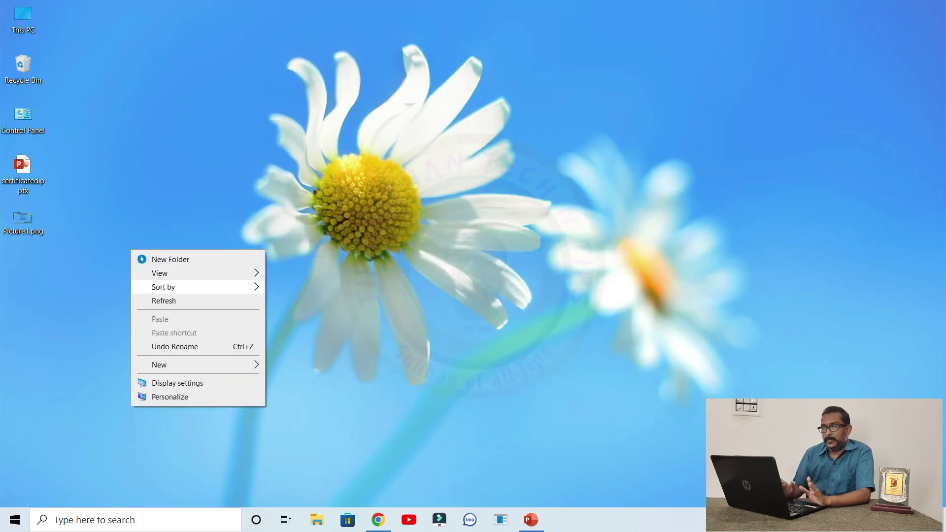
{"action": "right_click", "coordinate": [17, 219]}
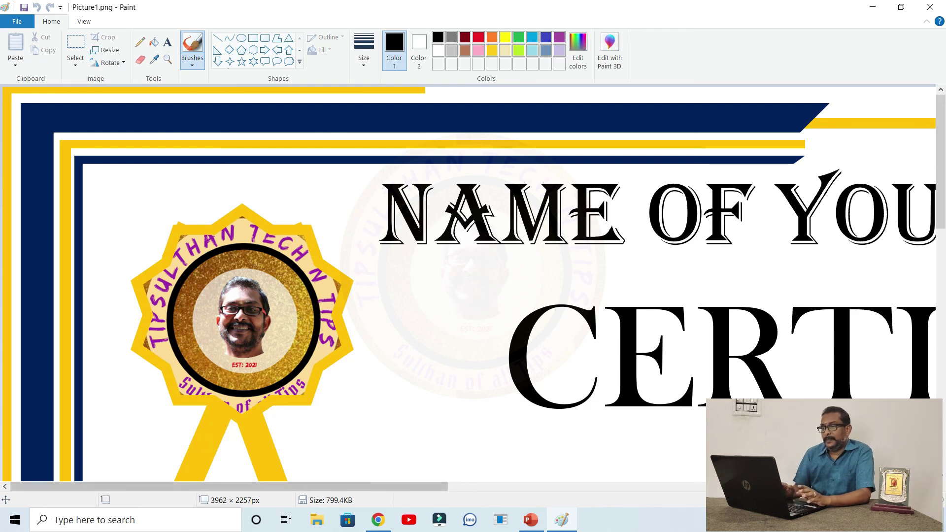
Step: Zoom out in Paint so the full 3962 × 2257 px certificate fits the window
{"action": "key", "text": "ctrl+Page_Down"}
{"action": "key", "text": "ctrl+Page_Down"}
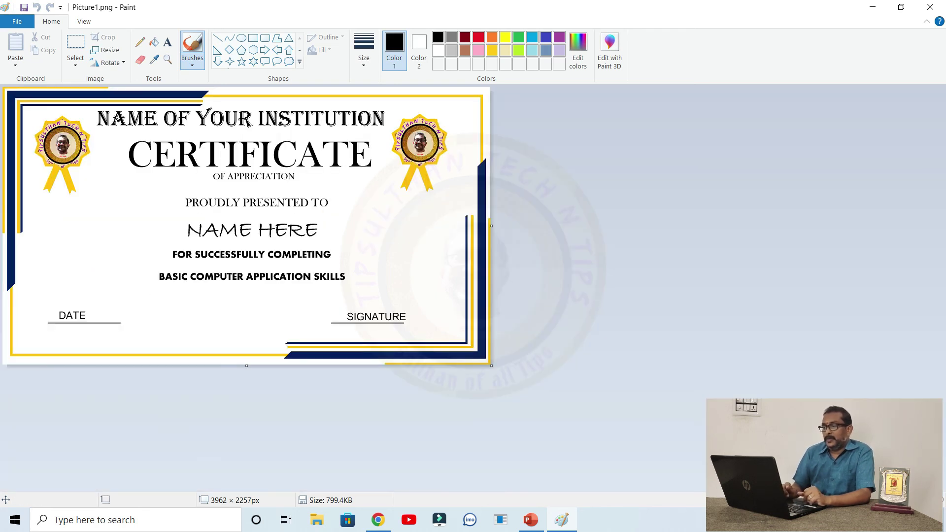